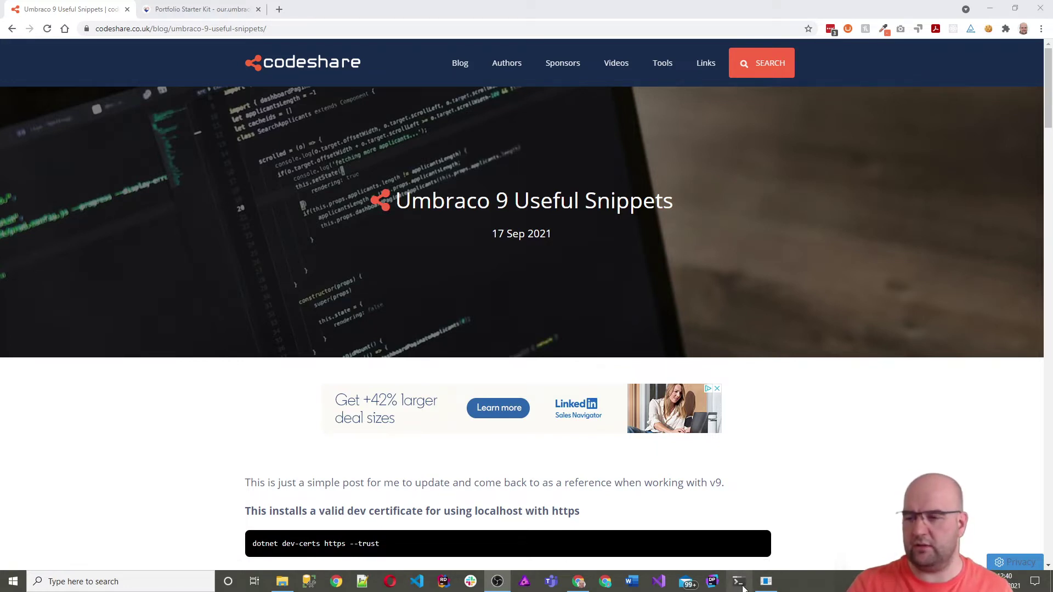
# Open Windows Terminal and clear the mistaken cd folder command
pyautogui.click(740, 585)
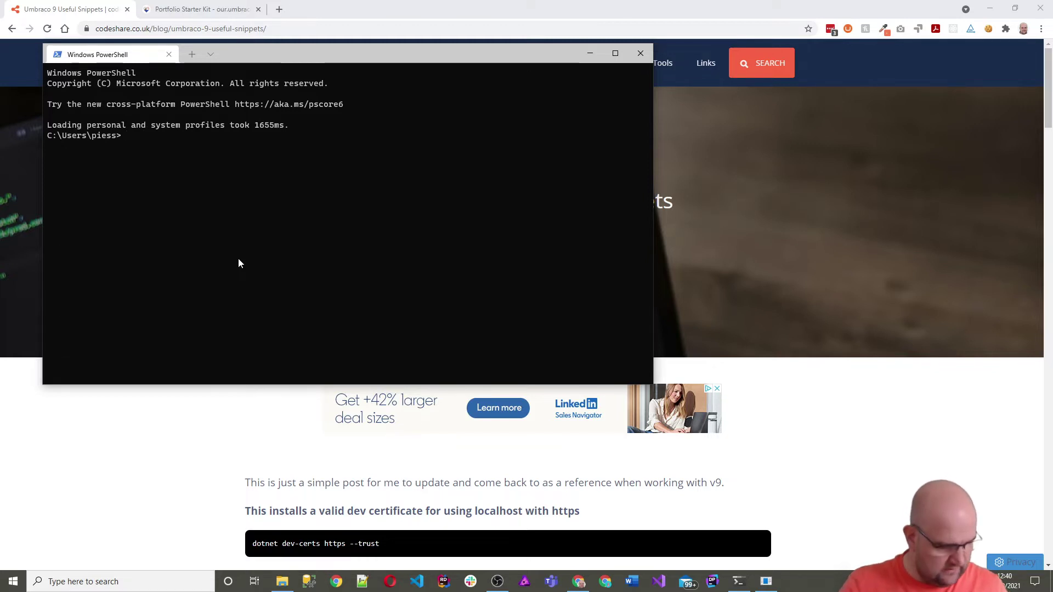
pyautogui.write('cd')
pyautogui.press('Tab')
pyautogui.press('Tab')
pyautogui.press('Tab')
pyautogui.press('Tab')
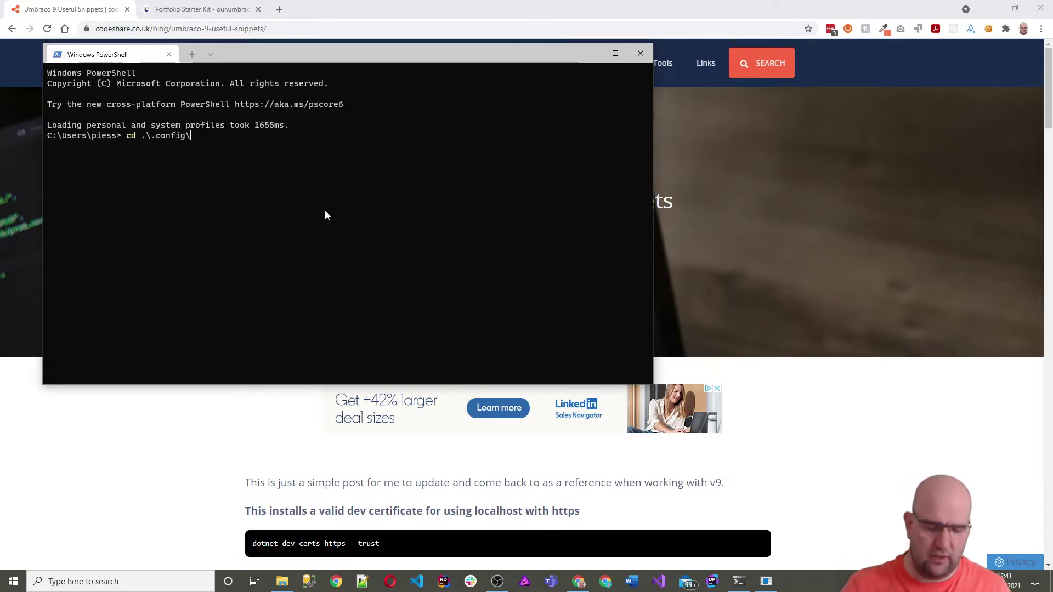
pyautogui.hotkey('ctrl', 'a')
pyautogui.press('BackSpace')
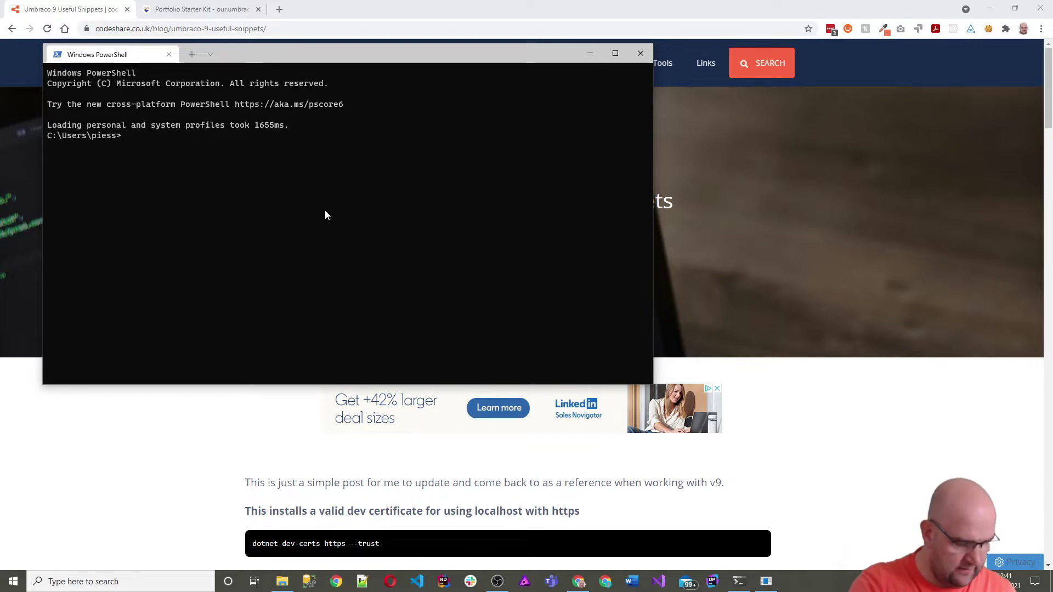
# Enter dotnet watch run at the PowerShell prompt without running it, and maximise the window
pyautogui.write('dotnet nu')
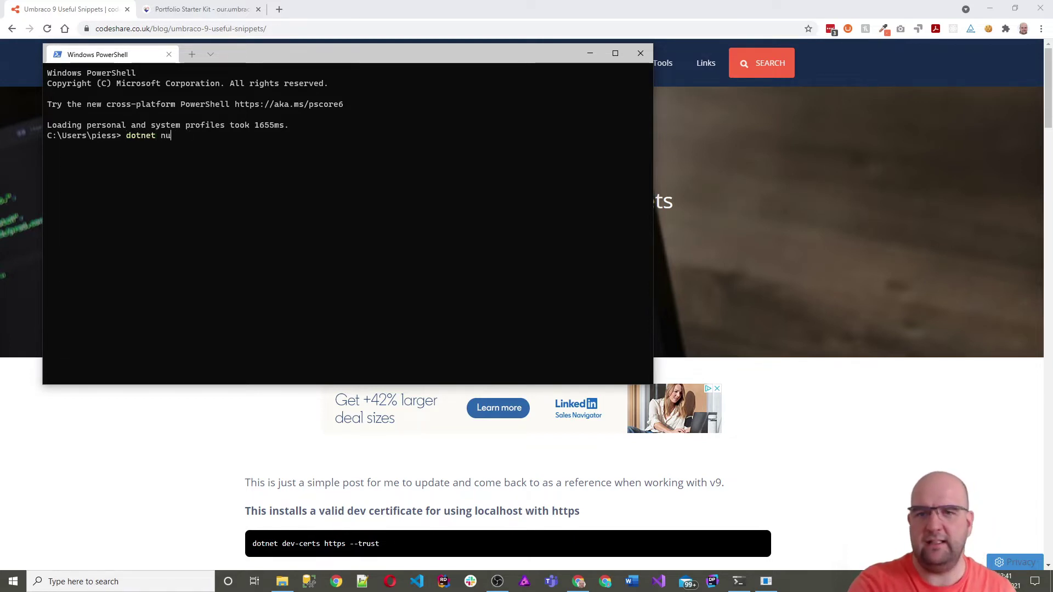
pyautogui.press('BackSpace')
pyautogui.press('BackSpace')
pyautogui.write('ng')
pyautogui.press('BackSpace')
pyautogui.press('BackSpace')
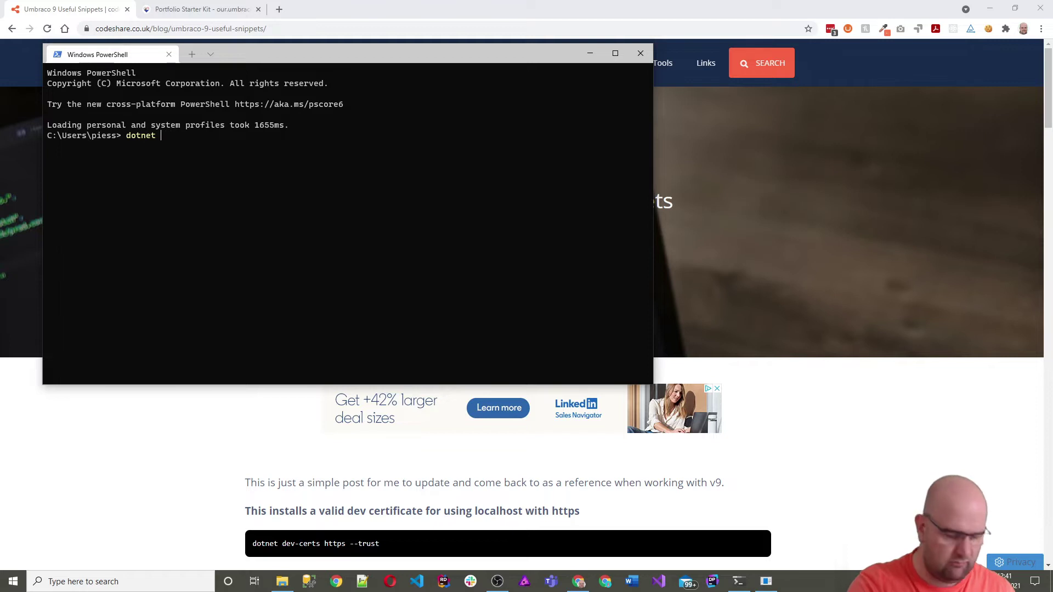
pyautogui.write('build')
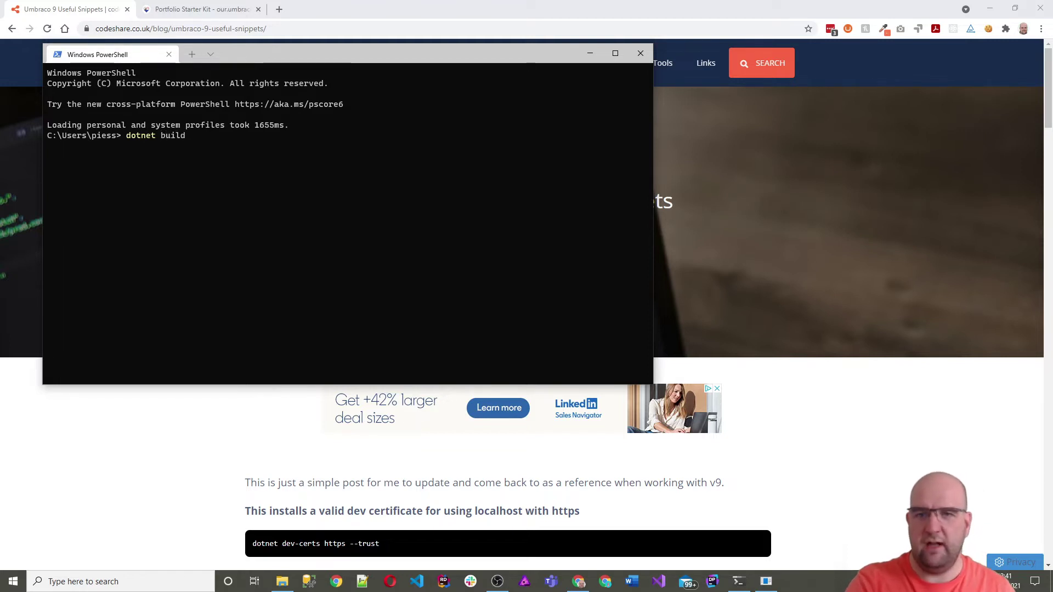
pyautogui.press('BackSpace')
pyautogui.press('BackSpace')
pyautogui.press('BackSpace')
pyautogui.press('BackSpace')
pyautogui.press('BackSpace')
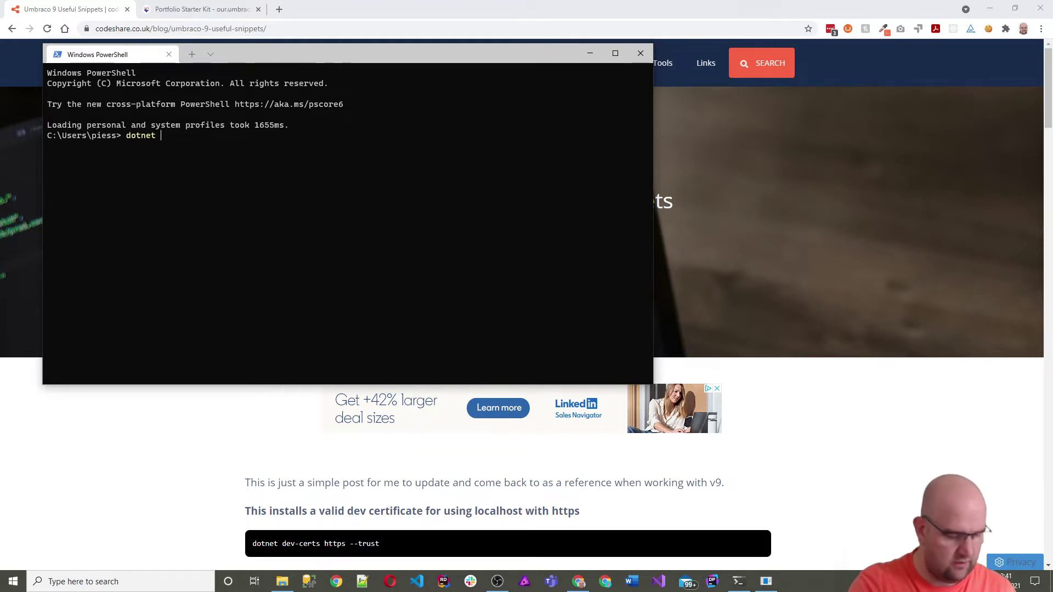
pyautogui.write('run')
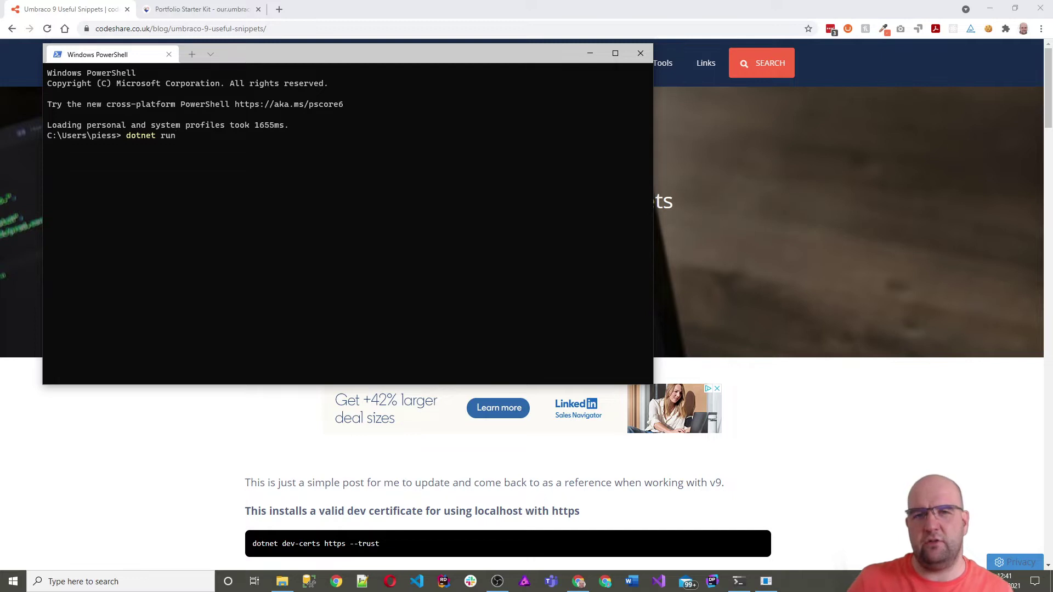
pyautogui.write('dot')
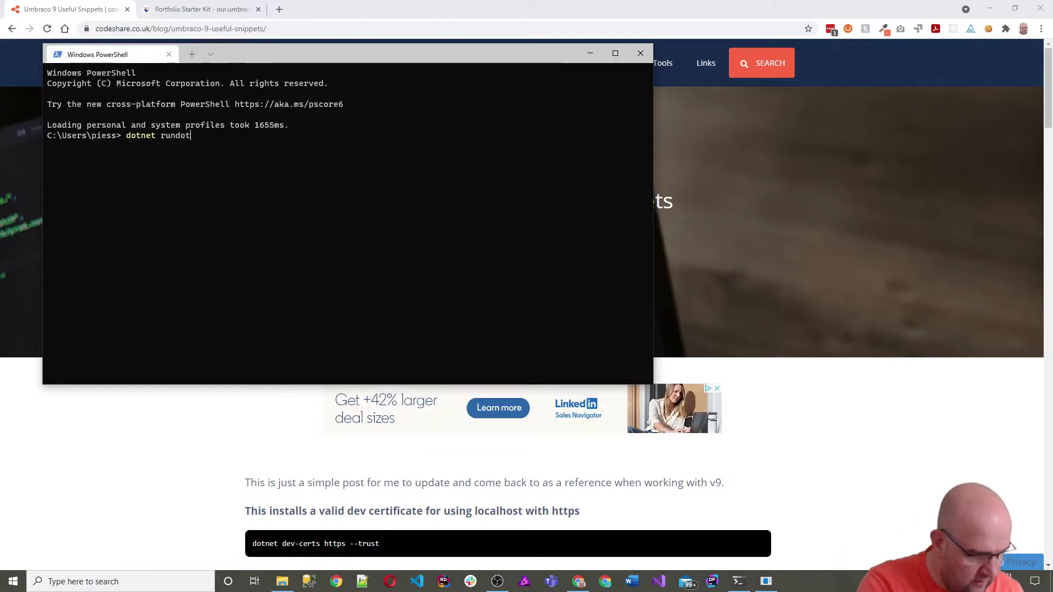
pyautogui.press('BackSpace')
pyautogui.press('BackSpace')
pyautogui.press('BackSpace')
pyautogui.press('BackSpace')
pyautogui.press('BackSpace')
pyautogui.press('BackSpace')
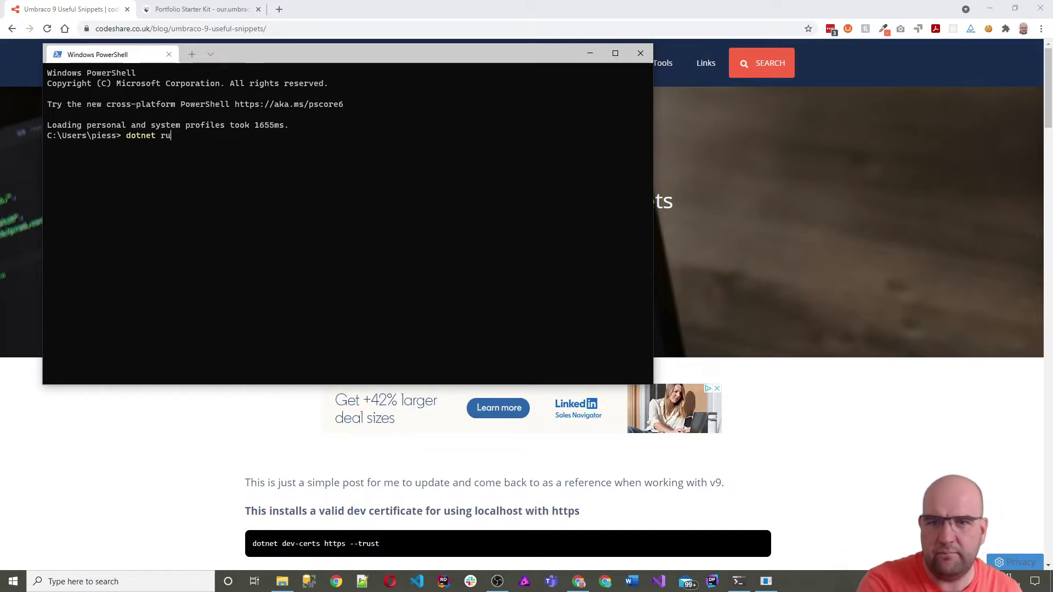
pyautogui.write('watch run')
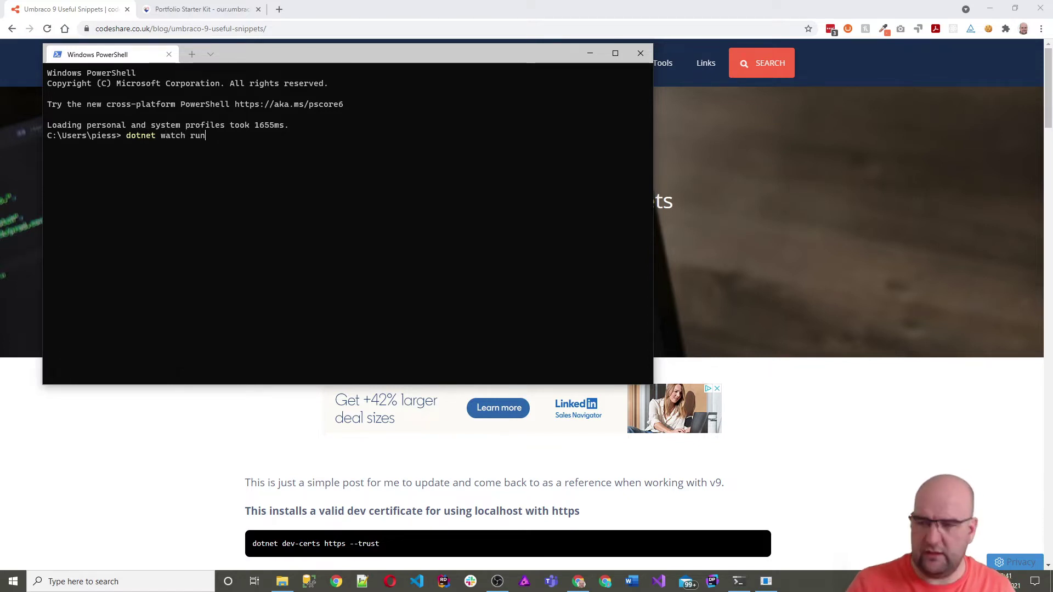
pyautogui.click(614, 53)
# Enlarge the terminal text, clear the line, and cd into D:\Code\Demo\RC4
pyautogui.scroll(6, 453, 144)
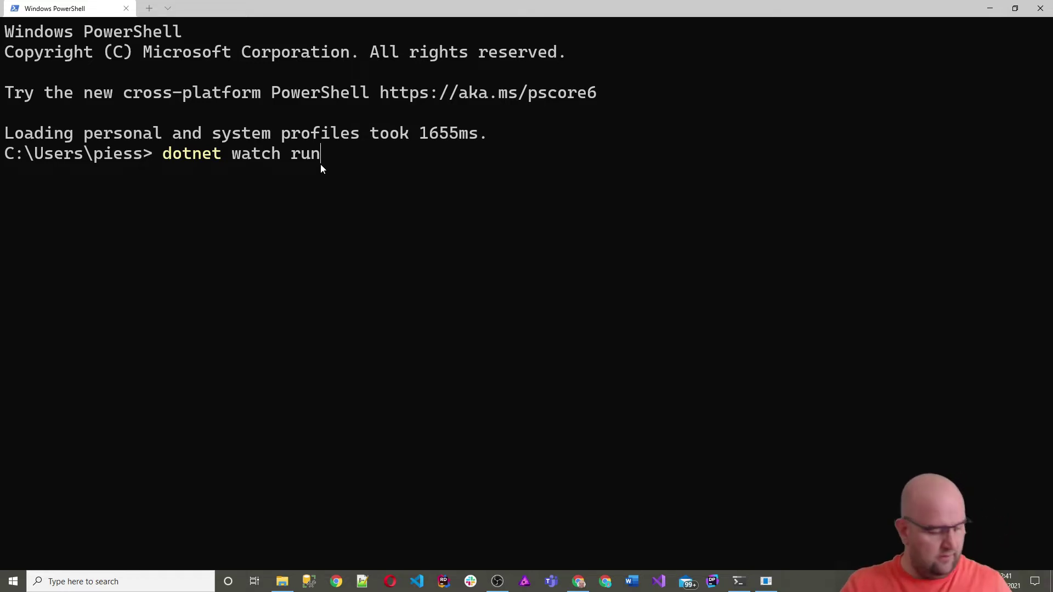
pyautogui.press('Escape')
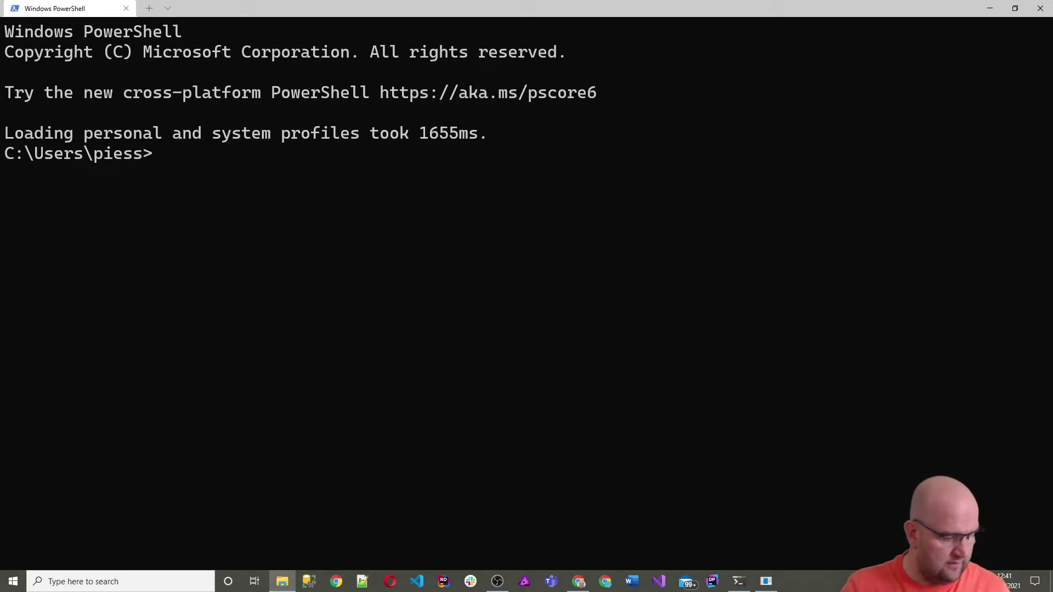
pyautogui.click(285, 184)
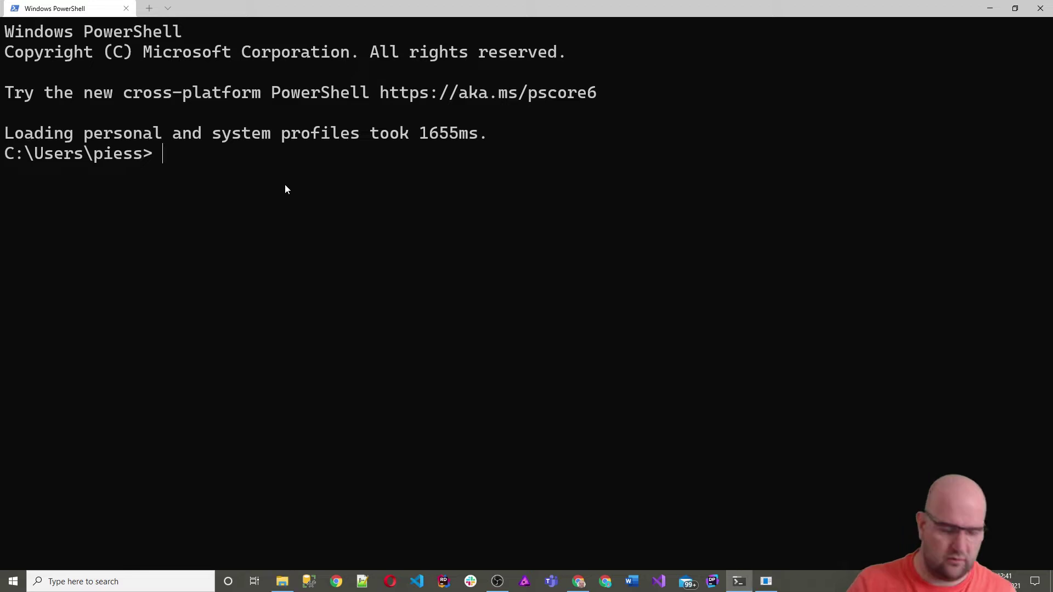
pyautogui.write('cd')
pyautogui.write('D:\\piess\\Code\\Demo\\RC4')
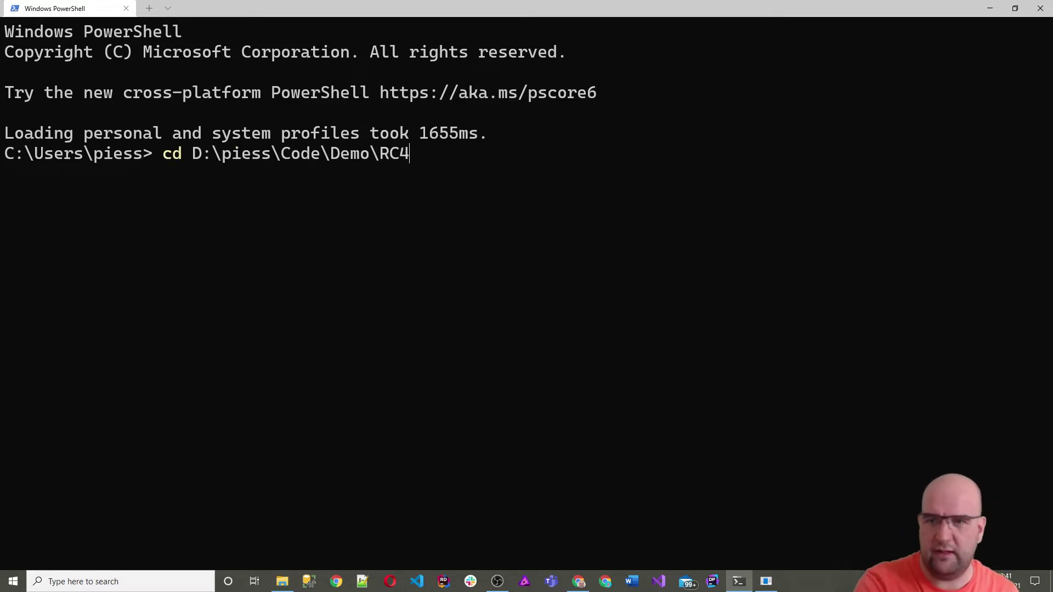
pyautogui.press('Return')
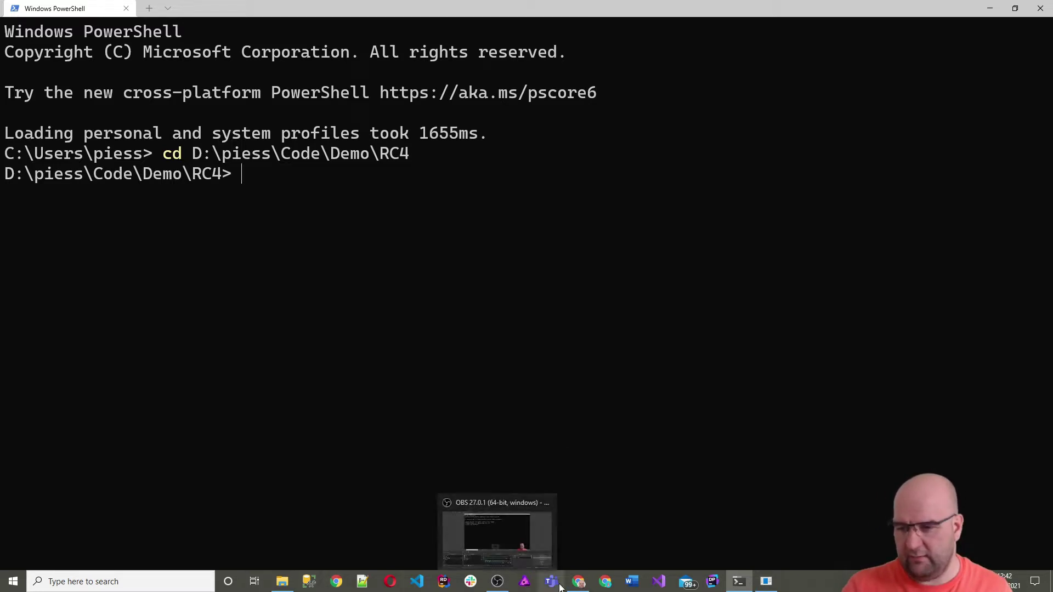
pyautogui.click(579, 582)
# Select the SQLCE setup code block in the Chrome blog post
pyautogui.scroll(-20, 458, 367)
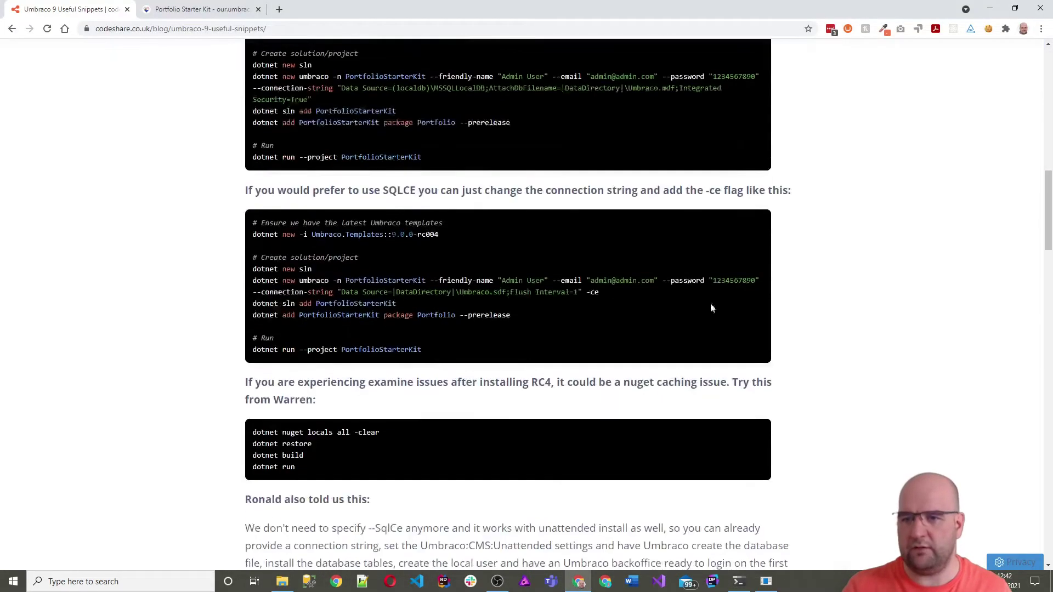
pyautogui.scroll(2, 690, 308)
pyautogui.moveTo(431, 240); pyautogui.dragTo(252, 112)
pyautogui.hotkey('ctrl', 'c')
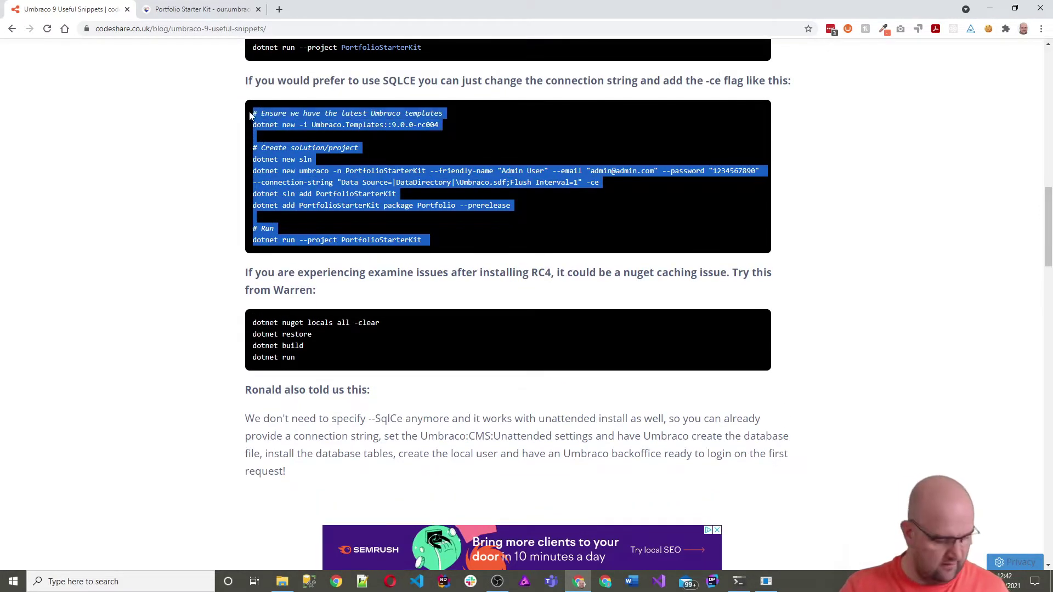
pyautogui.click(364, 581)
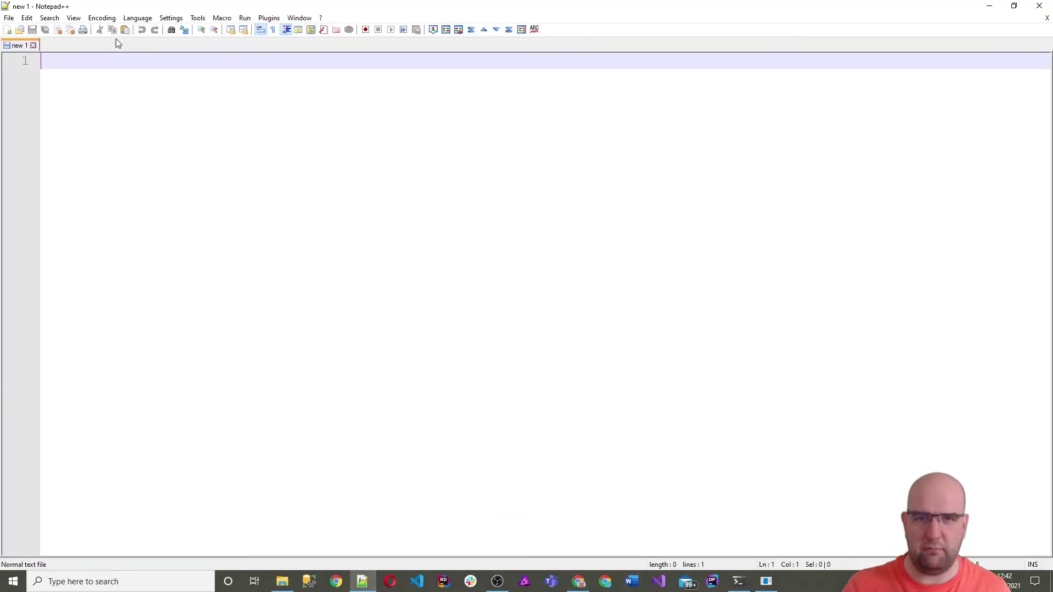
# Paste the 11-line SQLCE setup script into Notepad++'s new 1 tab and select it all
pyautogui.hotkey('ctrl', 'v')
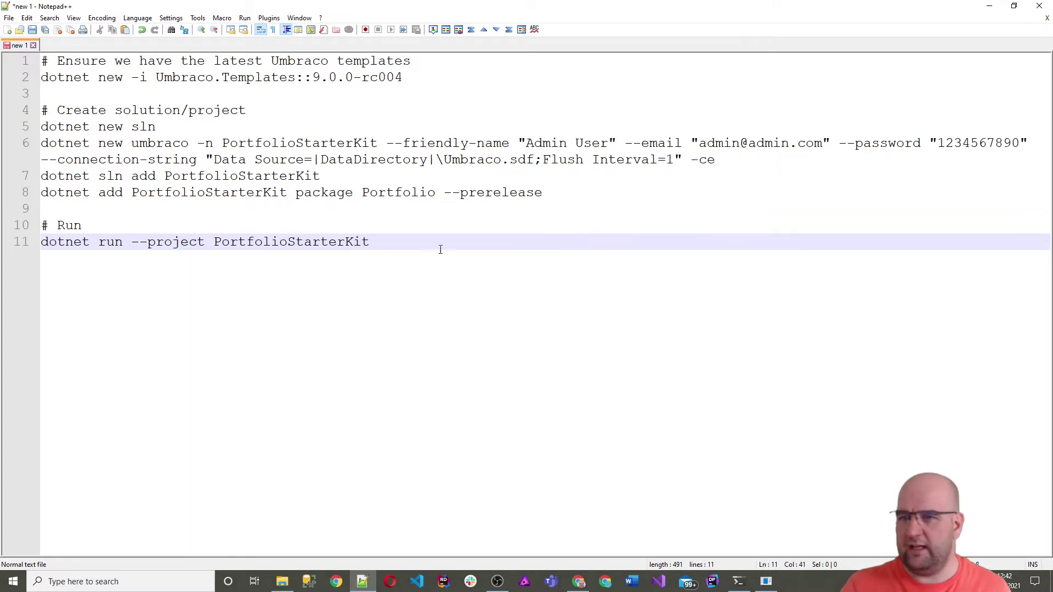
pyautogui.moveTo(368, 242); pyautogui.dragTo(44, 63)
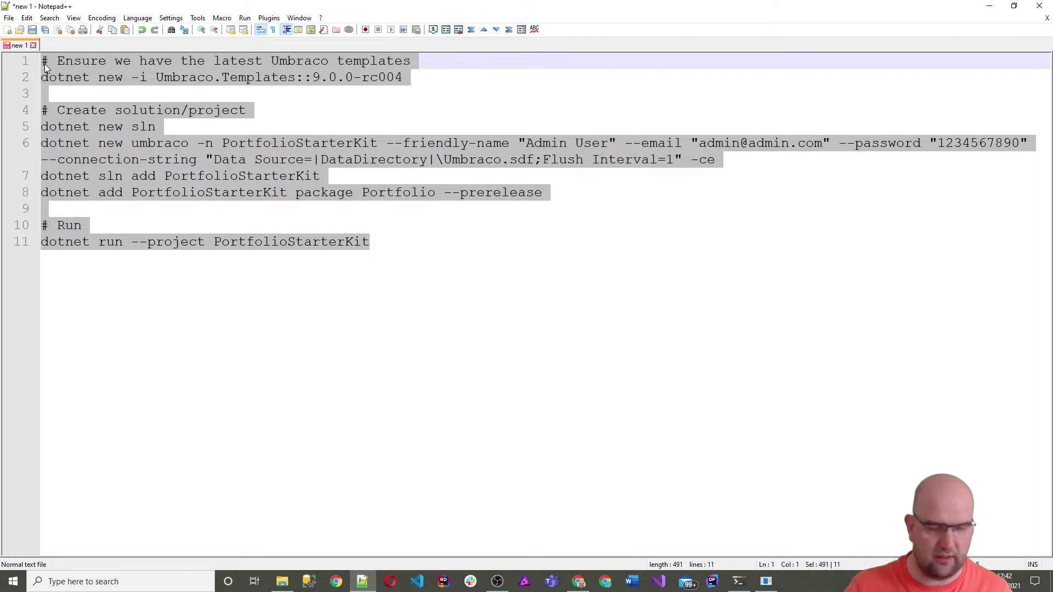
pyautogui.hotkey('alt', 'Tab')
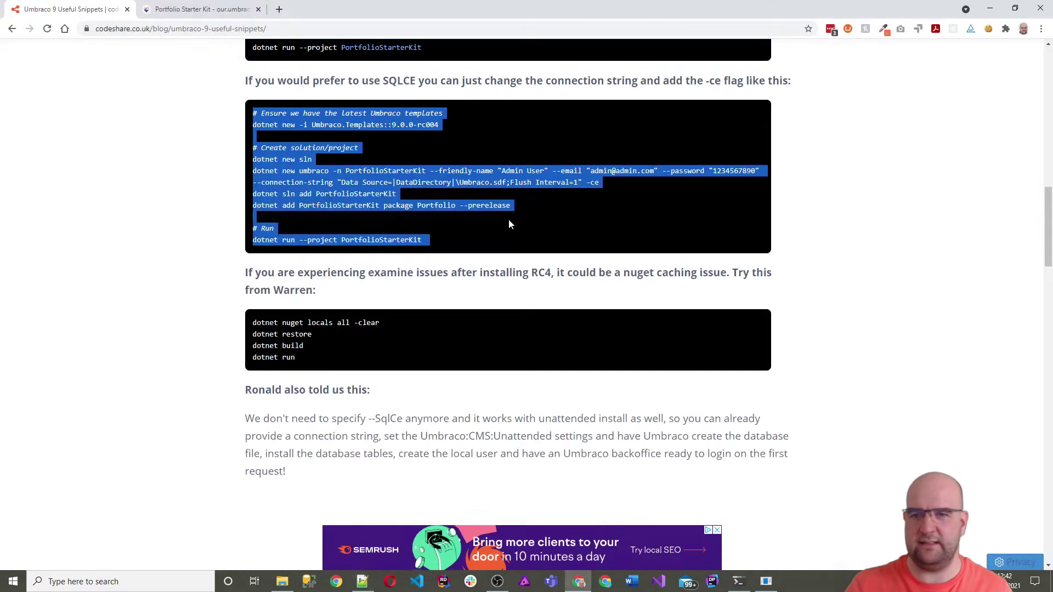
pyautogui.hotkey('alt', 'Tab')
pyautogui.press('Tab')
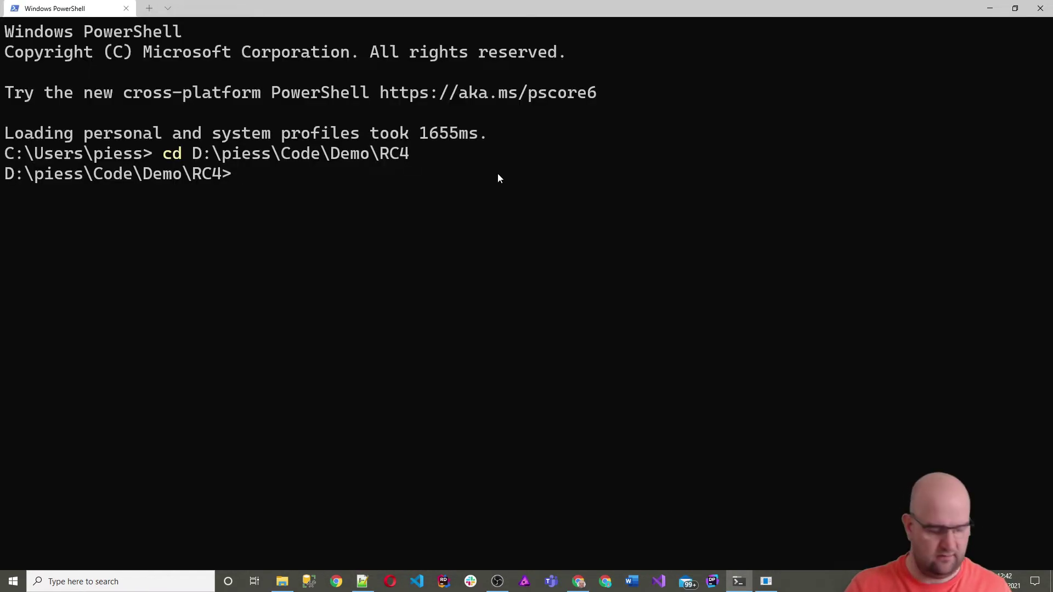
# Paste the setup commands into PowerShell, accepting the multi-line warning, to create the PortfolioStarterKit project
pyautogui.hotkey('ctrl', 'v')
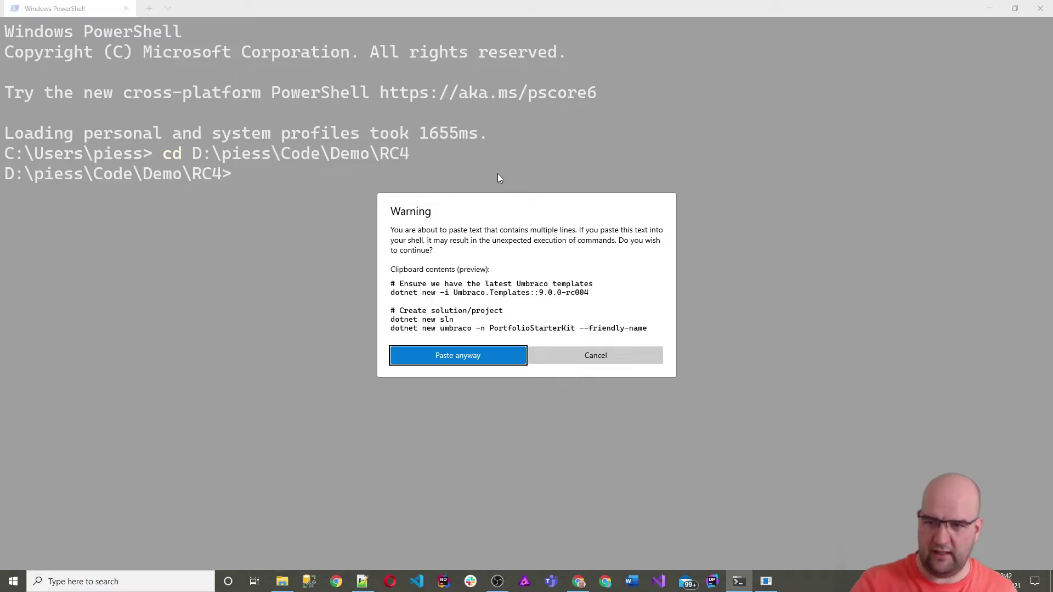
pyautogui.click(480, 362)
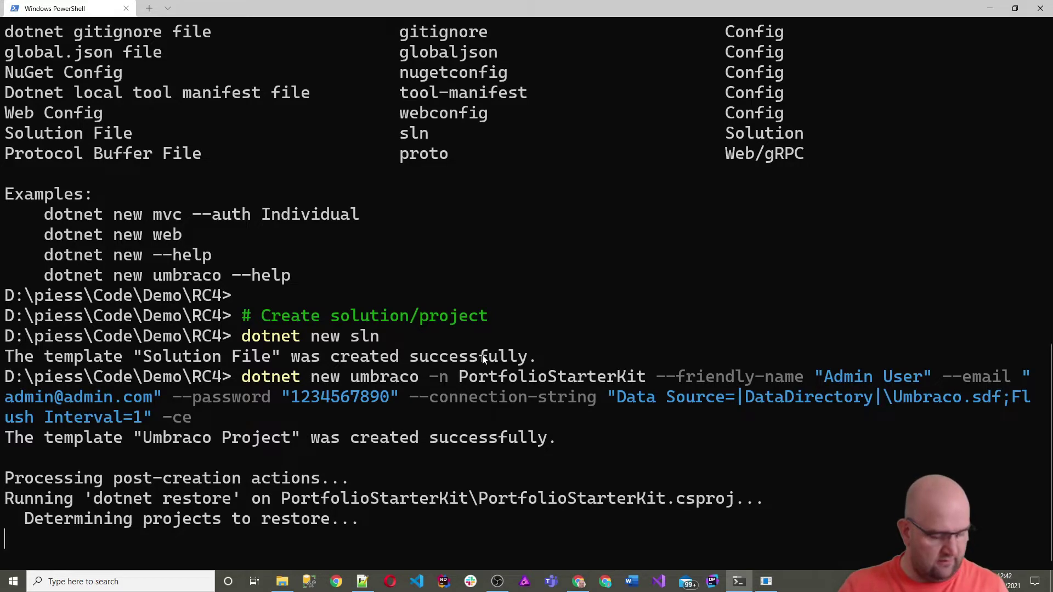
pyautogui.scroll(1, 579, 358)
pyautogui.hotkey('alt', 'Tab')
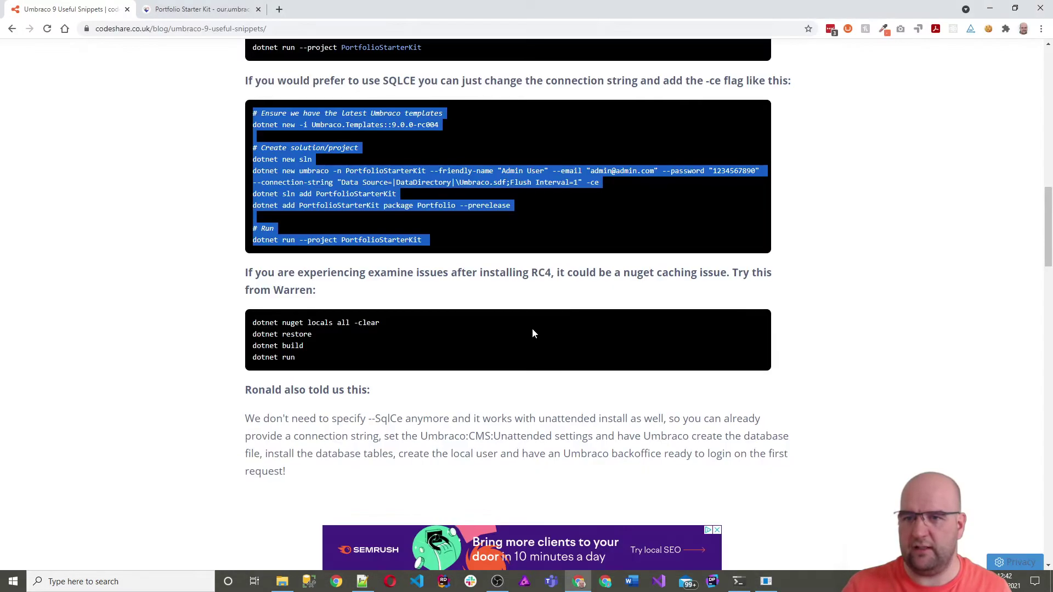
pyautogui.click(436, 138)
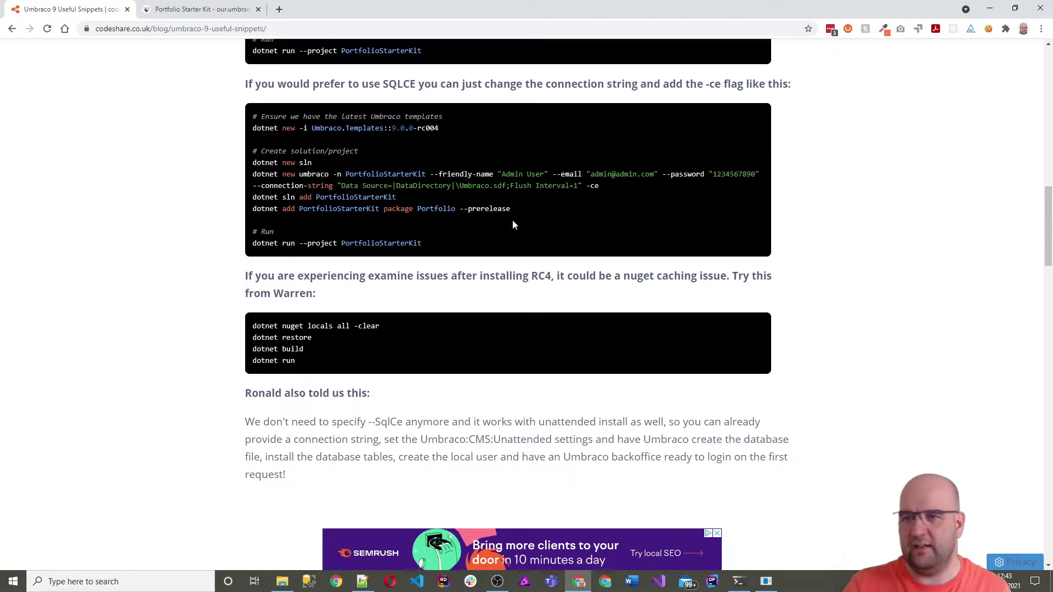
pyautogui.scroll(5, 502, 213)
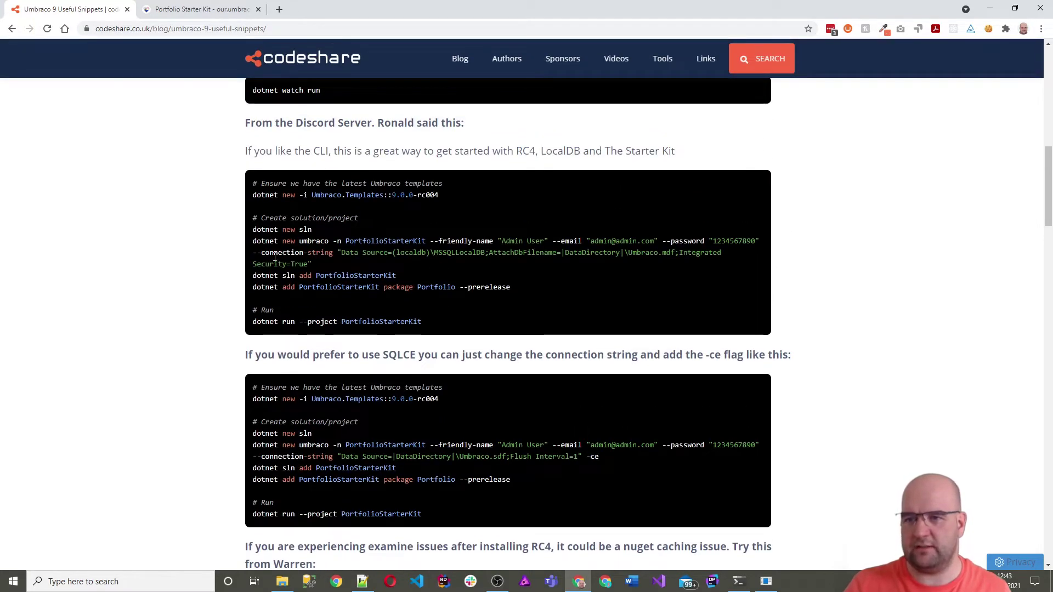
pyautogui.scroll(-3, 470, 298)
pyautogui.hotkey('alt', 'Tab')
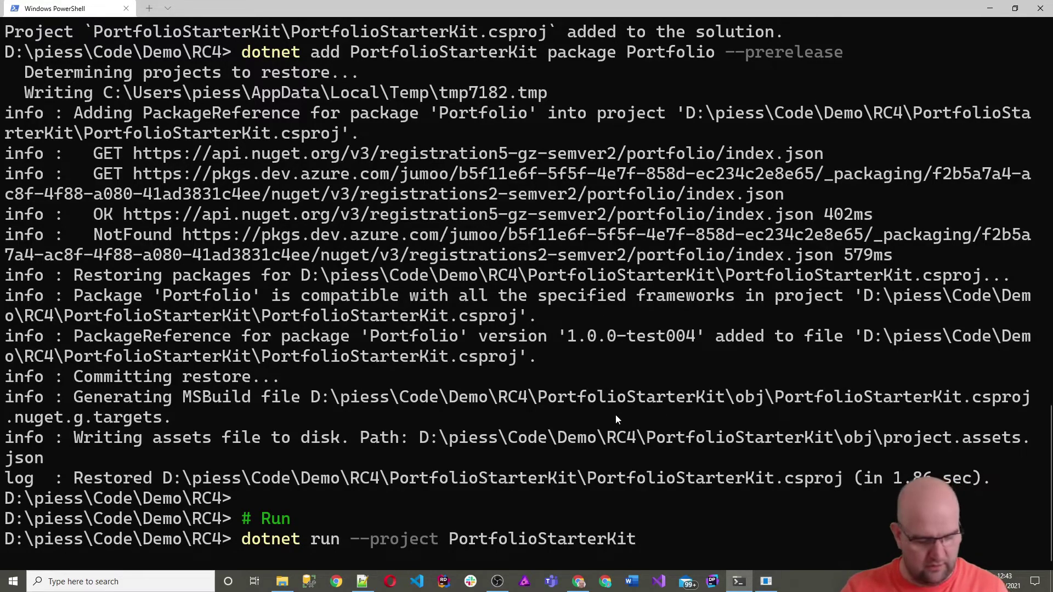
pyautogui.press('Return')
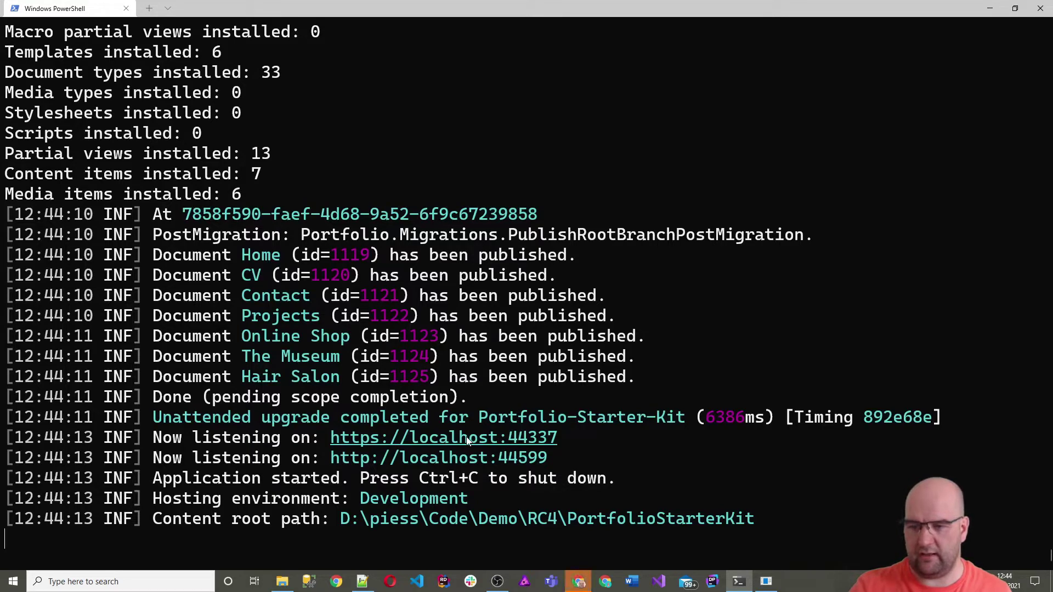
pyautogui.click(579, 584)
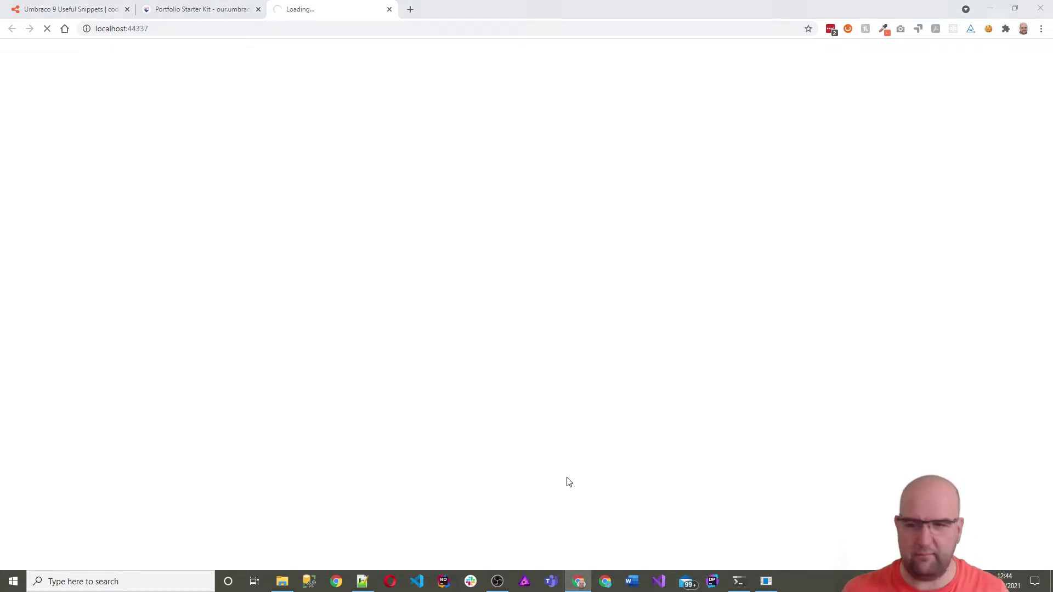
# Check the server log, then return to Chrome while localhost:44337 finishes loading
pyautogui.hotkey('alt', 'Tab')
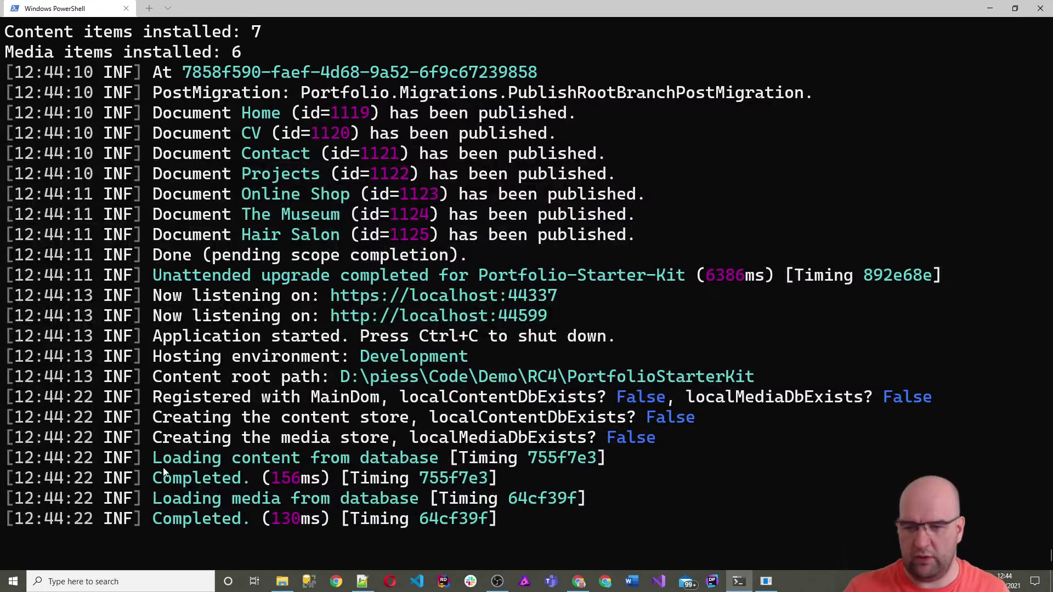
pyautogui.hotkey('alt', 'Tab')
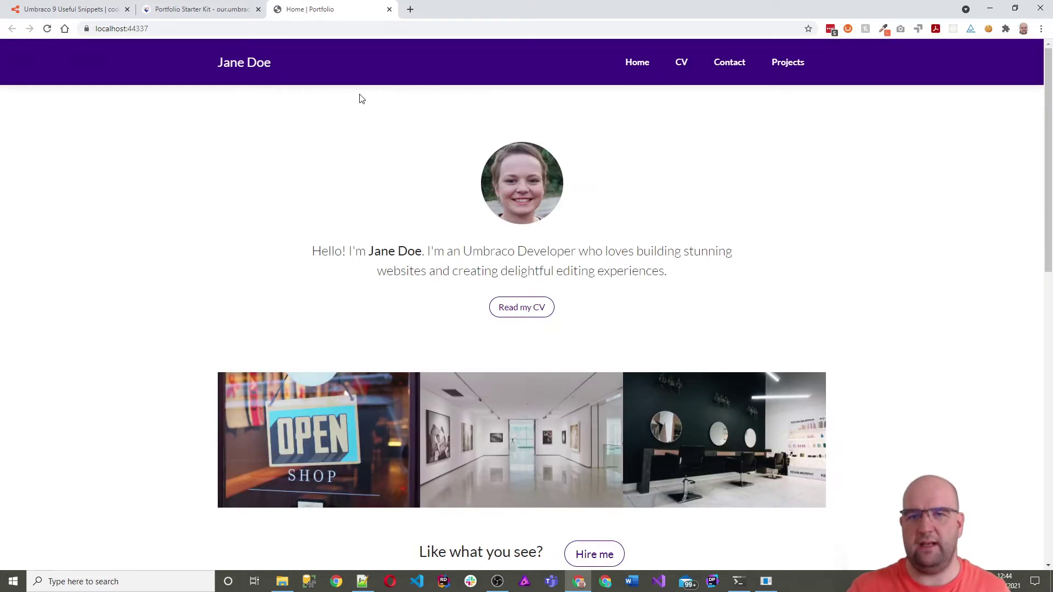
pyautogui.scroll(-6, 361, 99)
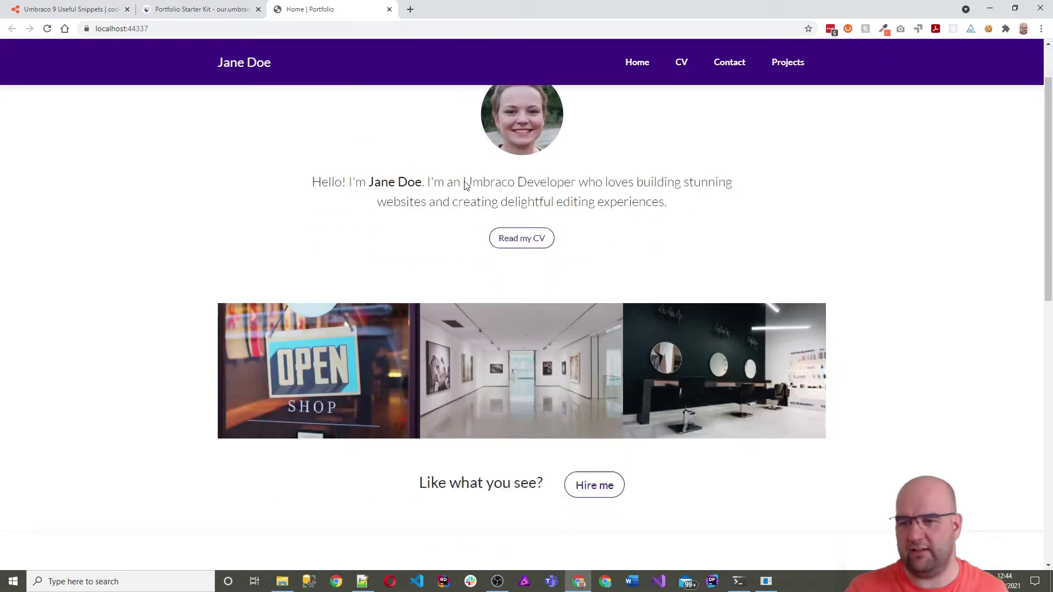
pyautogui.scroll(-6, 686, 254)
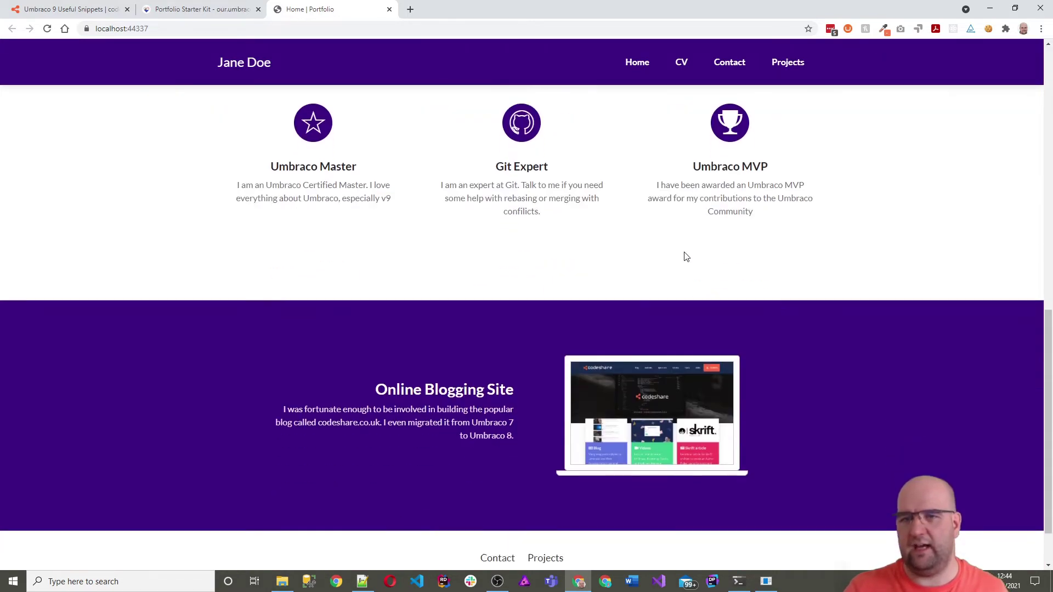
pyautogui.scroll(10, 685, 255)
pyautogui.scroll(4, 683, 255)
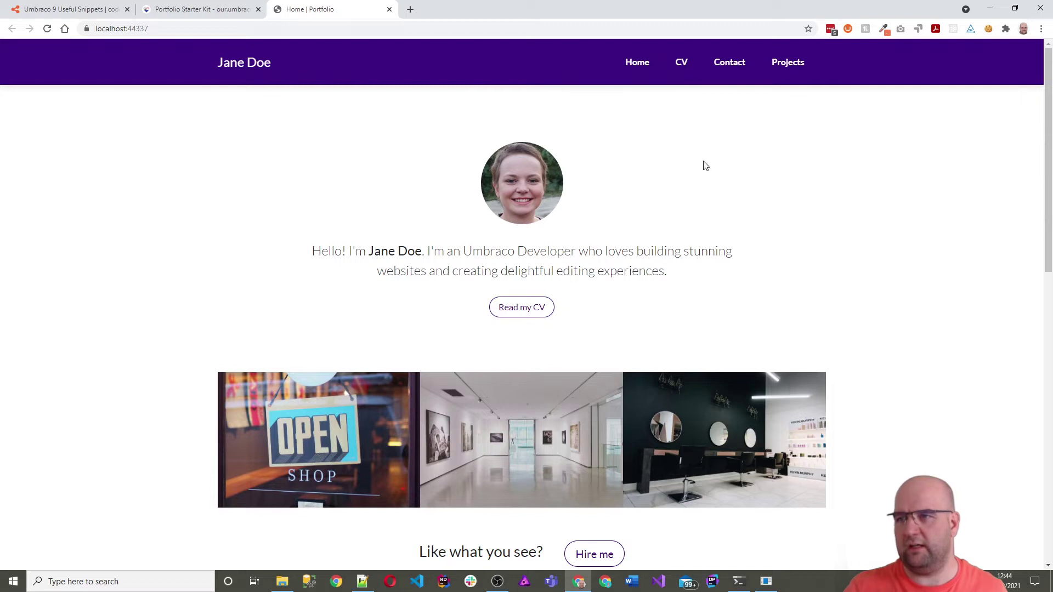
pyautogui.click(684, 65)
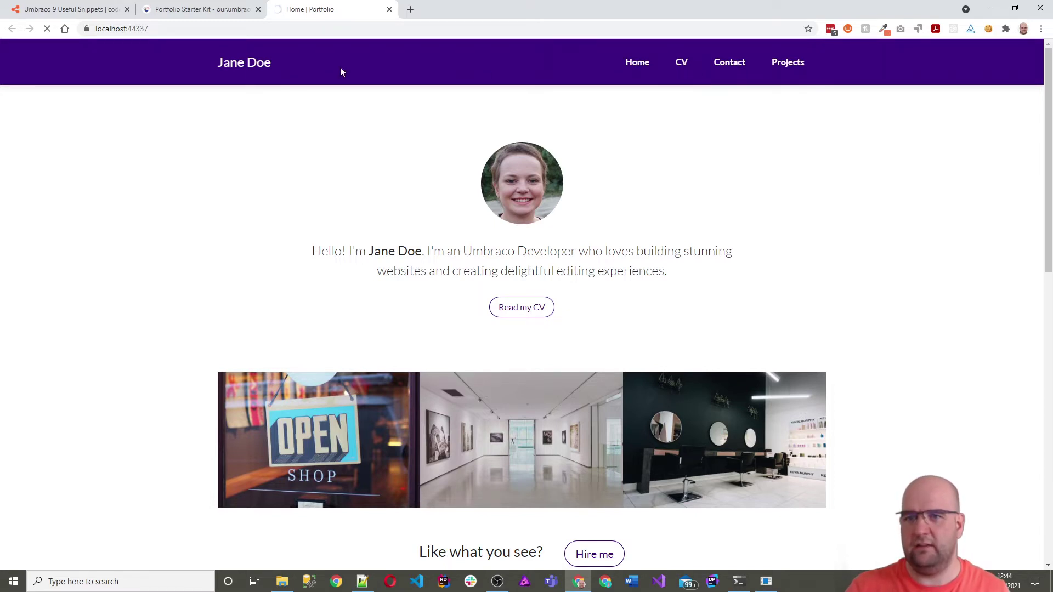
pyautogui.click(249, 67)
pyautogui.scroll(-10, 729, 136)
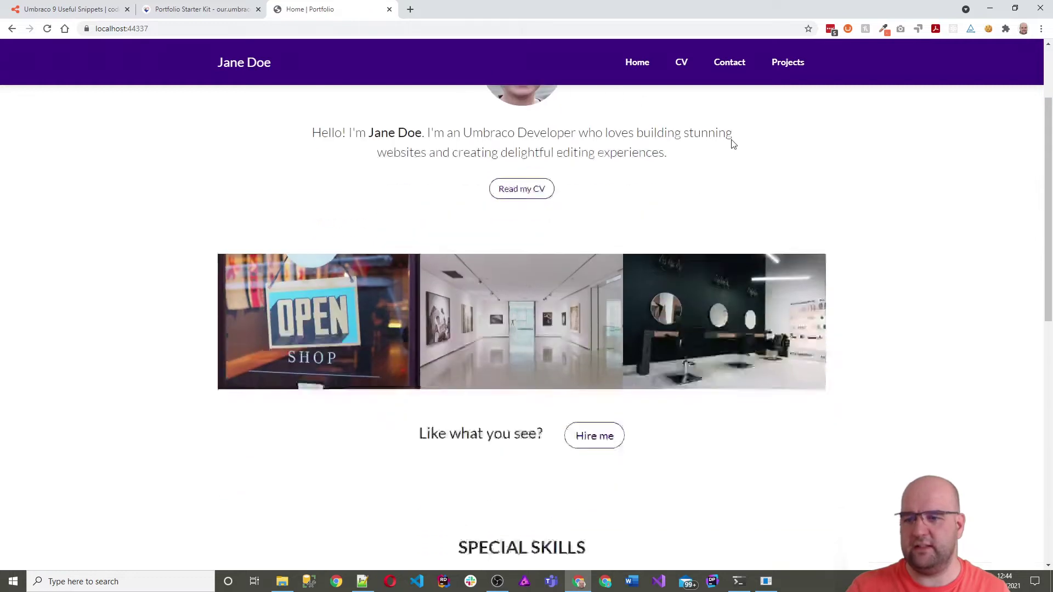
pyautogui.scroll(10, 719, 211)
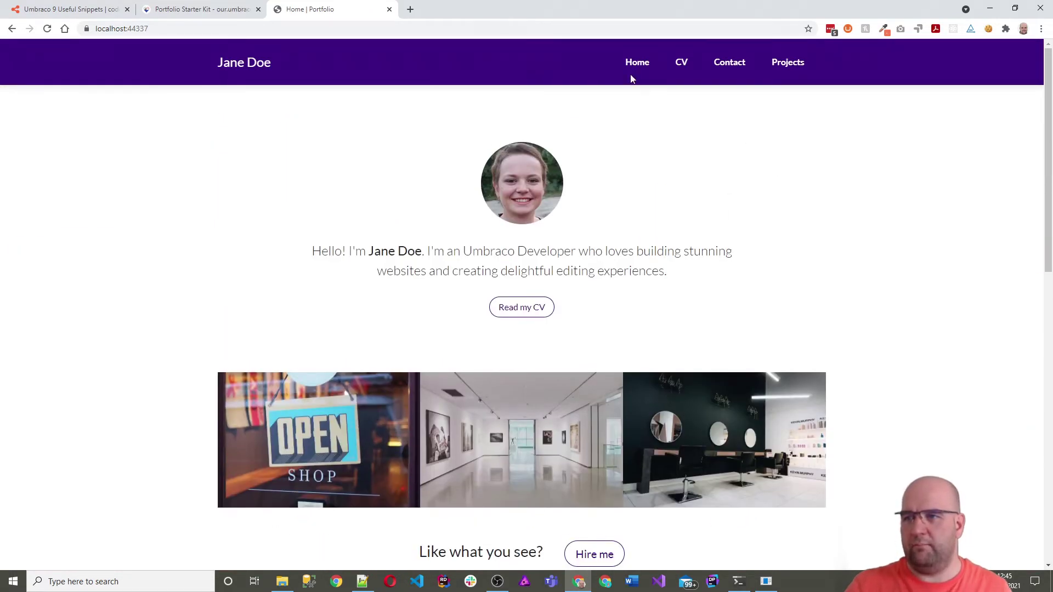
pyautogui.scroll(-5, 647, 108)
pyautogui.scroll(-5, 647, 108)
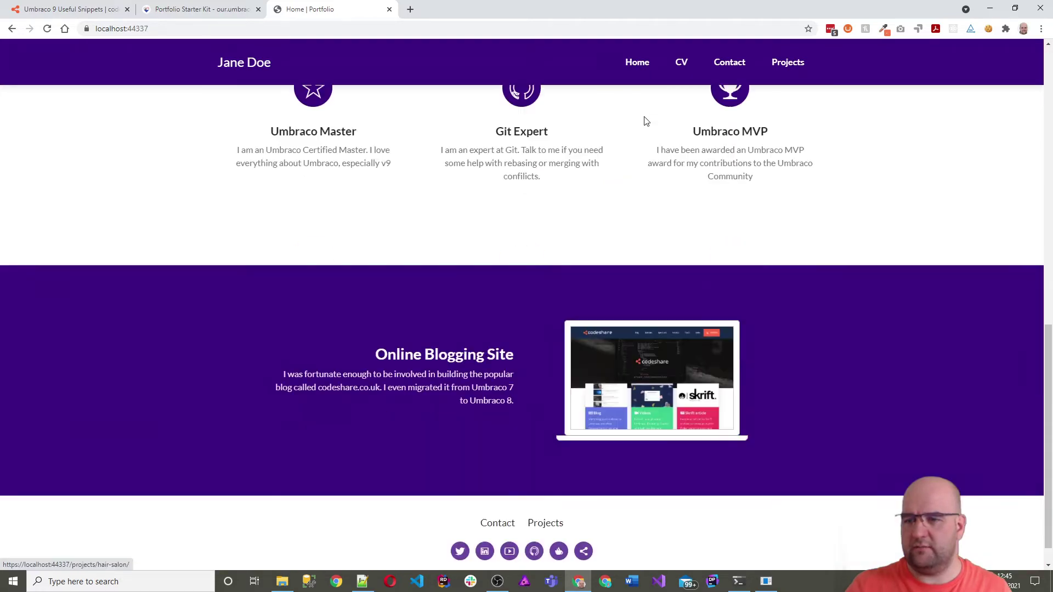
pyautogui.scroll(10, 664, 140)
pyautogui.click(682, 63)
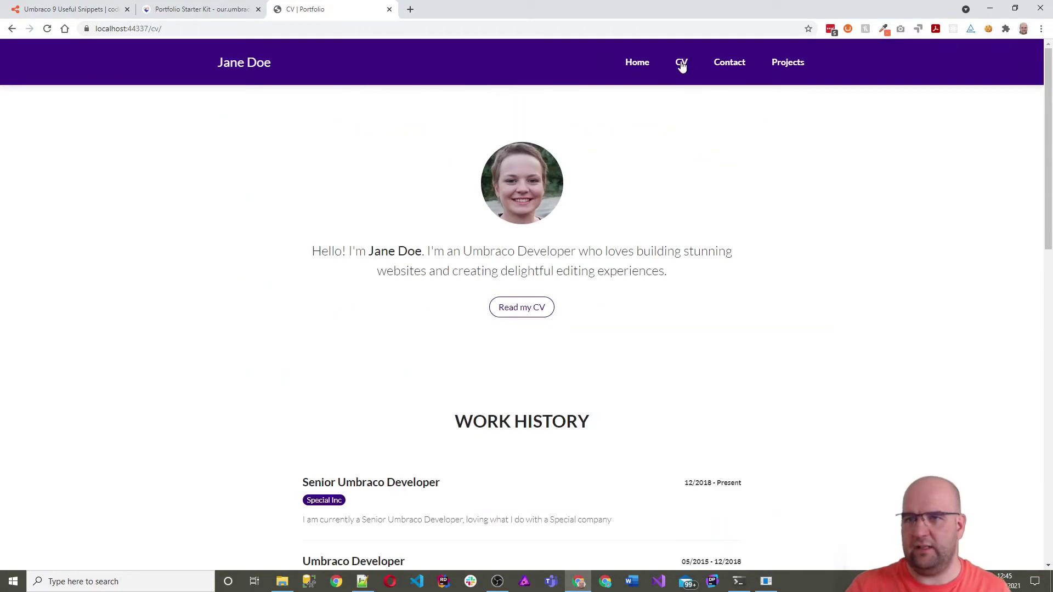
pyautogui.scroll(-8, 697, 104)
pyautogui.scroll(-2, 708, 125)
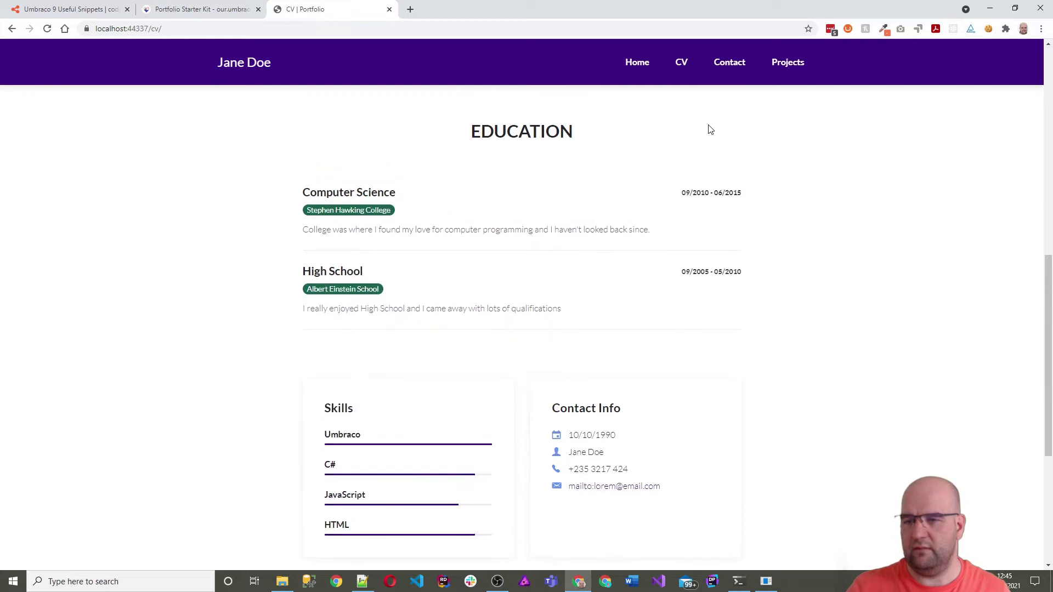
pyautogui.scroll(5, 713, 104)
pyautogui.click(727, 61)
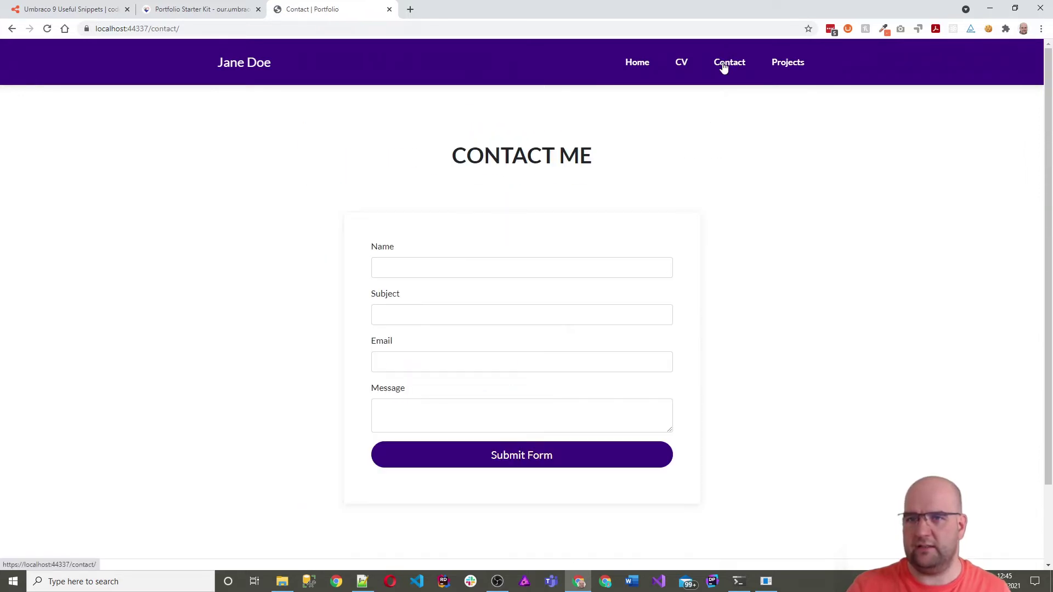
pyautogui.scroll(-2, 762, 94)
pyautogui.scroll(2, 767, 110)
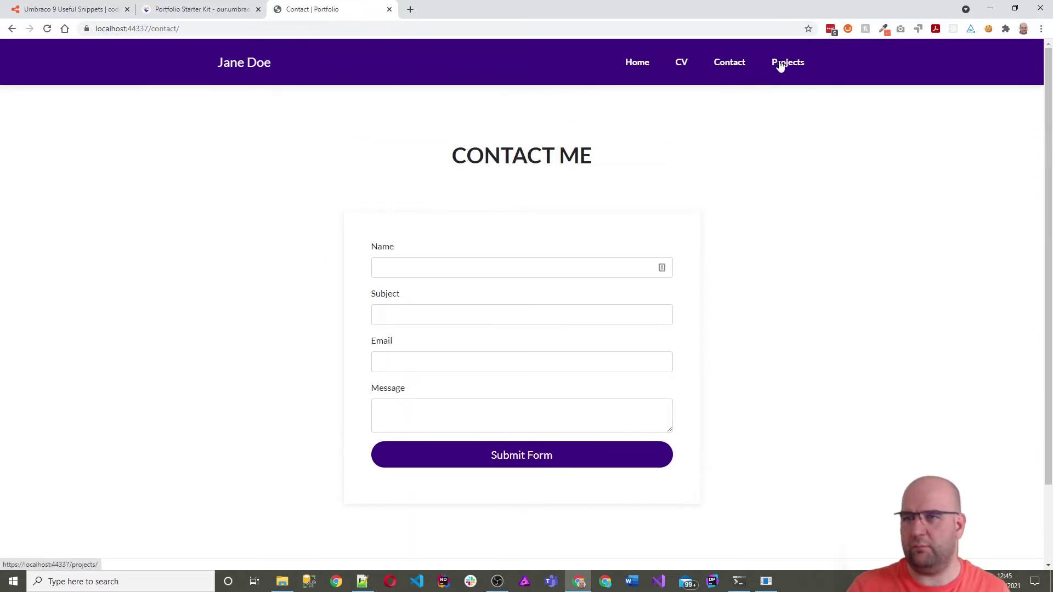
pyautogui.click(778, 64)
pyautogui.scroll(-1, 670, 179)
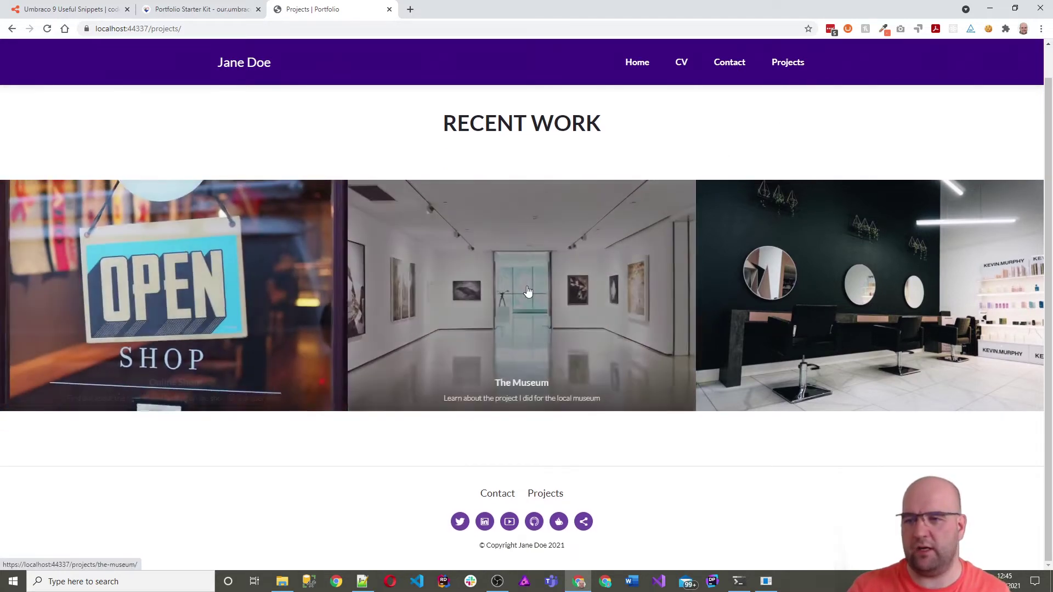
pyautogui.click(529, 293)
pyautogui.scroll(-7, 694, 270)
pyautogui.scroll(7, 686, 296)
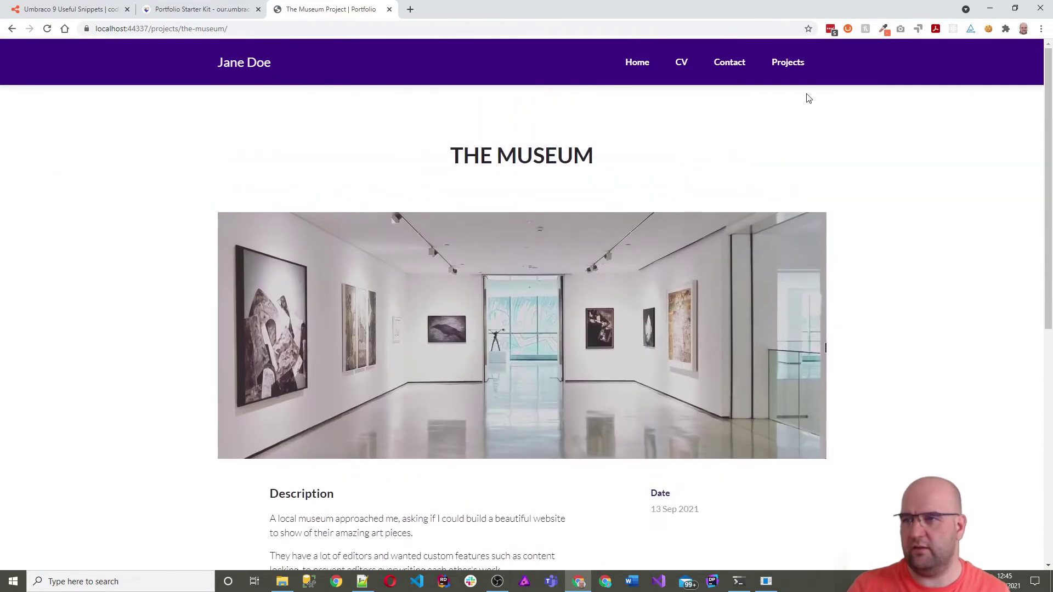
pyautogui.click(245, 66)
pyautogui.click(267, 33)
pyautogui.click(281, 28)
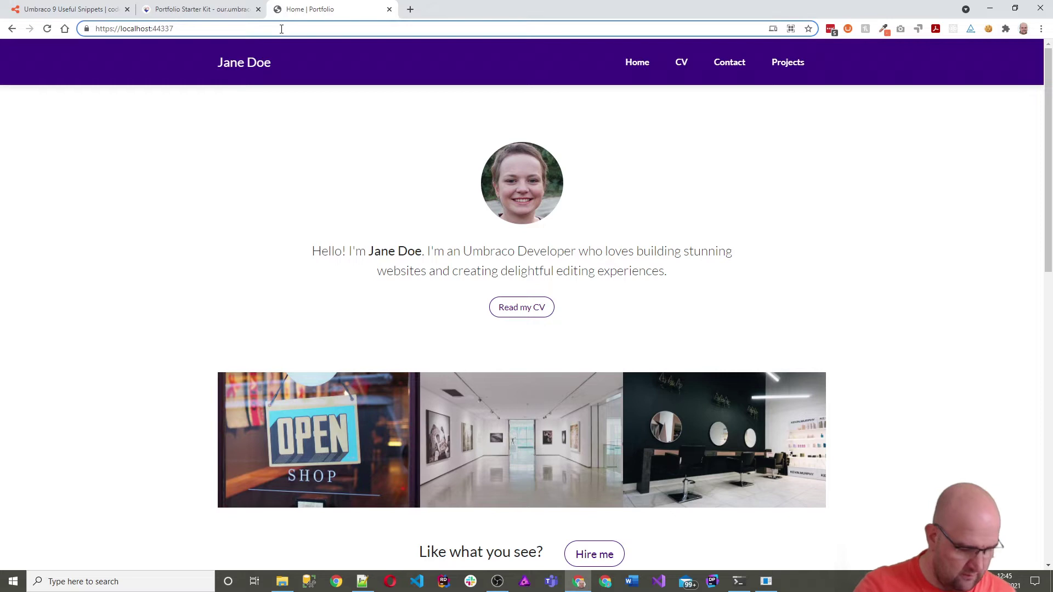
# Open localhost:44337/umbraco and log in with the admin credentials from the snippets post
pyautogui.write('/umbraco')
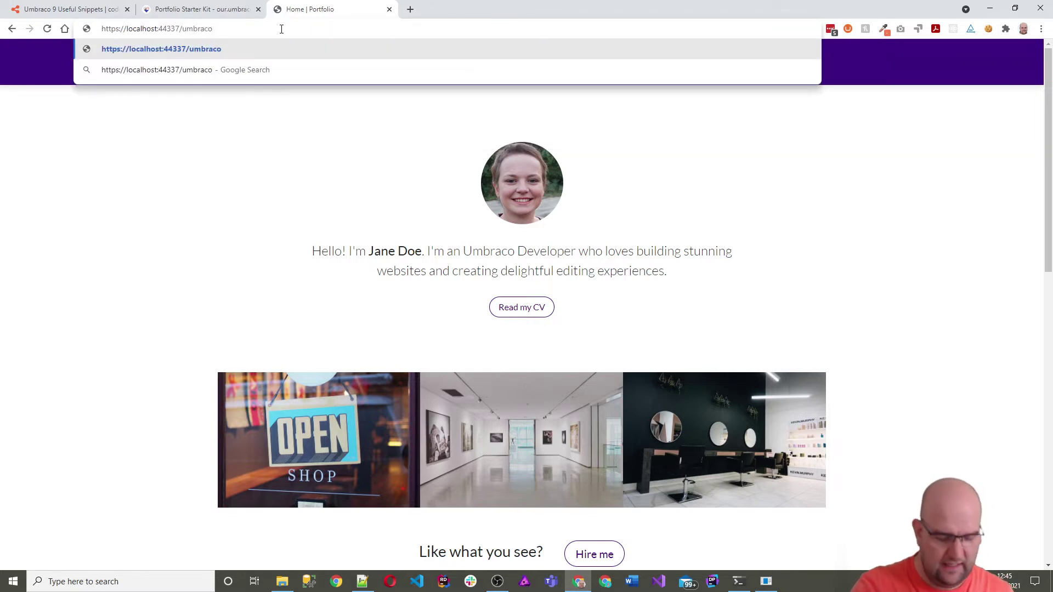
pyautogui.press('Return')
pyautogui.click(60, 16)
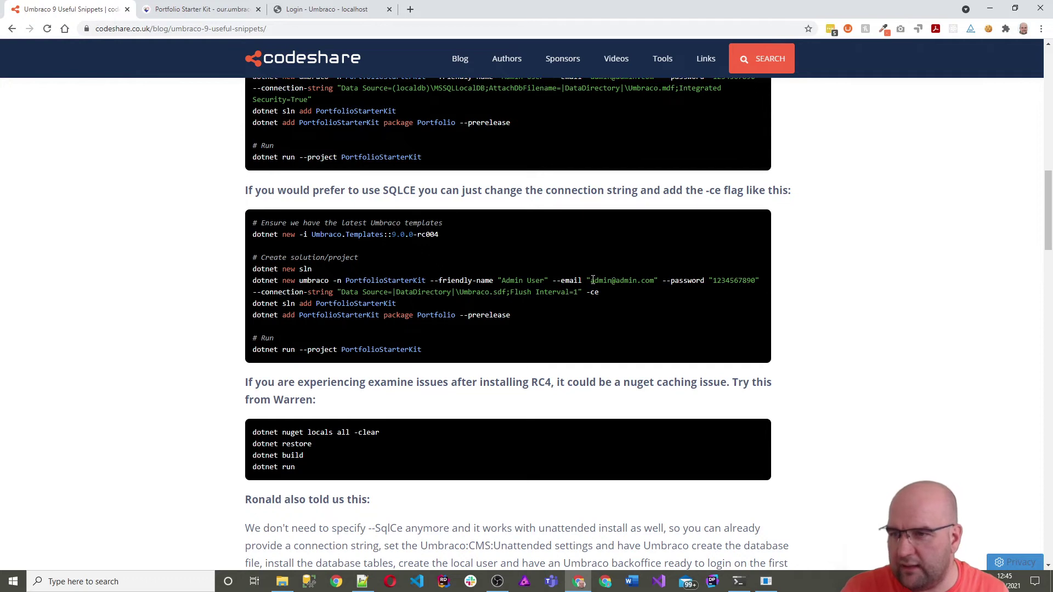
pyautogui.moveTo(592, 281); pyautogui.dragTo(653, 283)
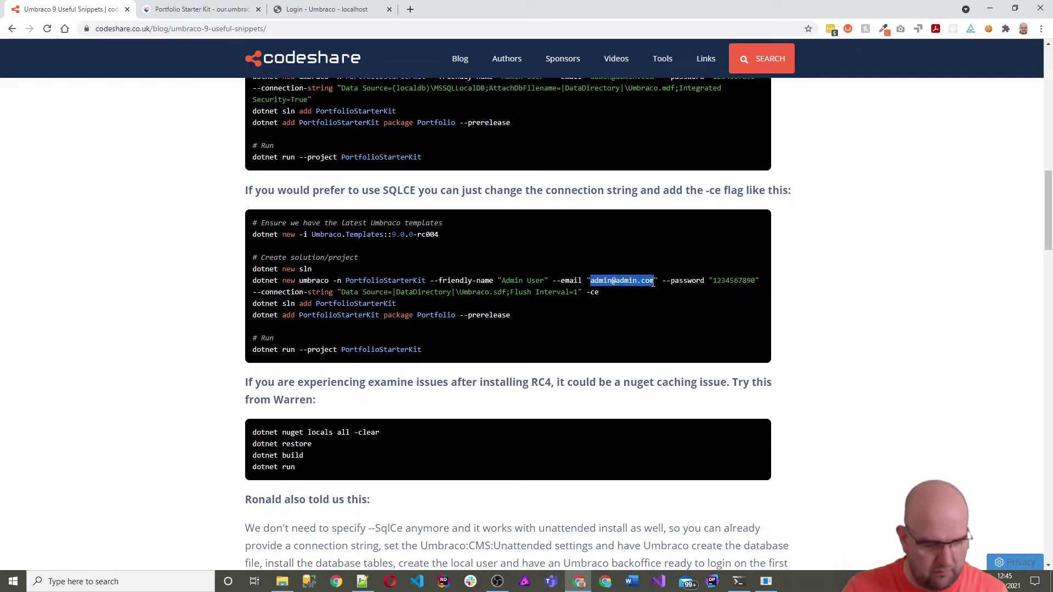
pyautogui.click(314, 8)
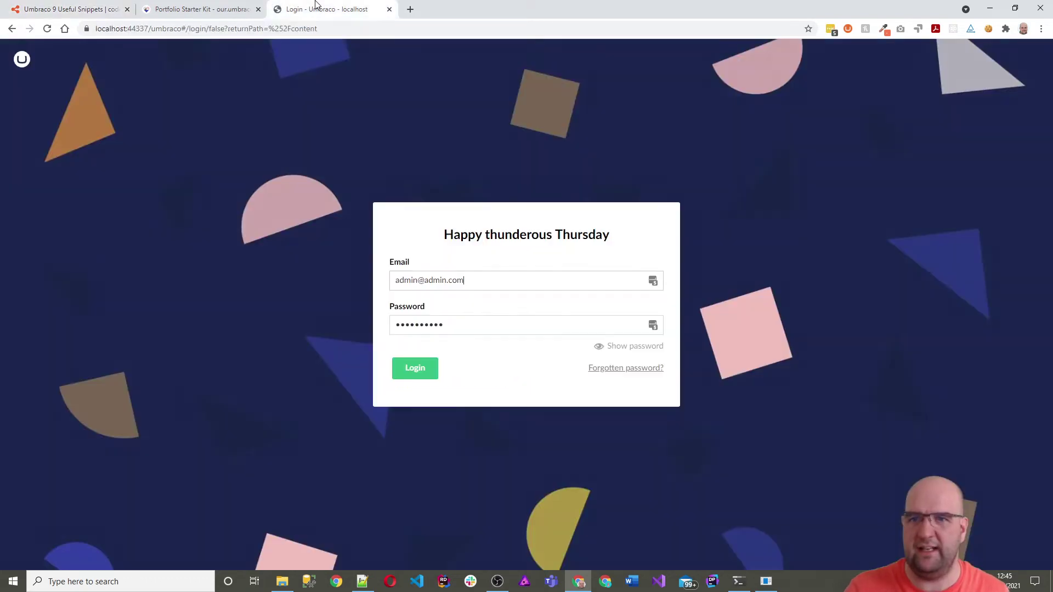
pyautogui.click(422, 378)
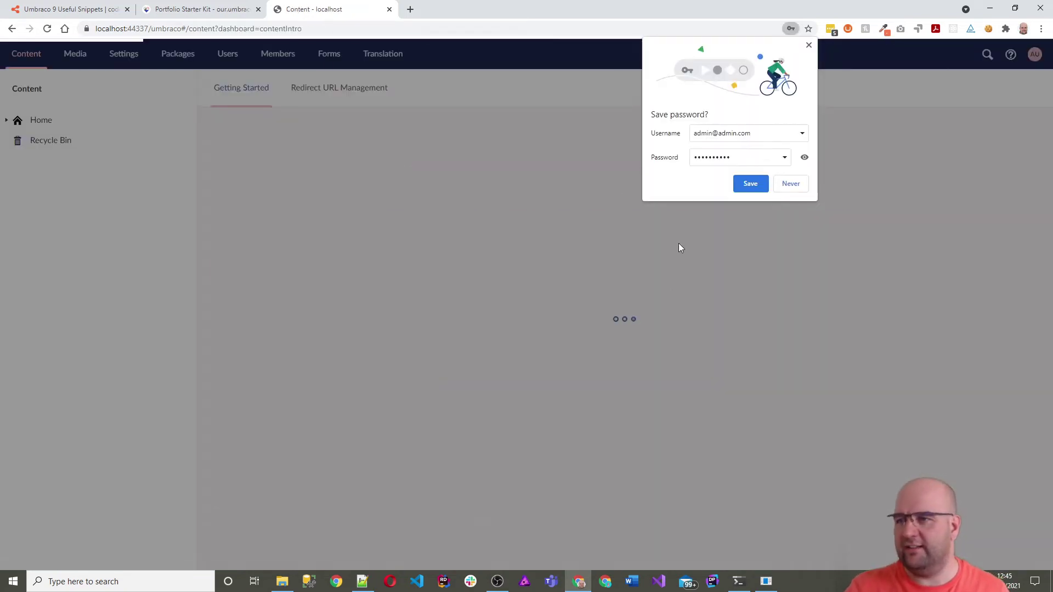
pyautogui.click(808, 45)
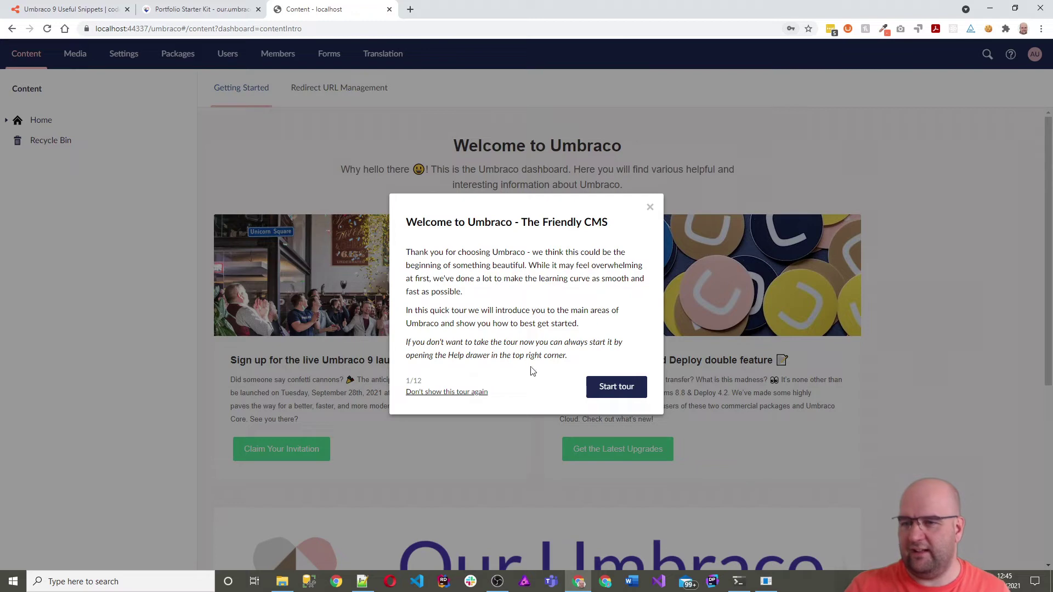
# Dismiss the welcome tour and open the Home node's content for editing
pyautogui.click(470, 394)
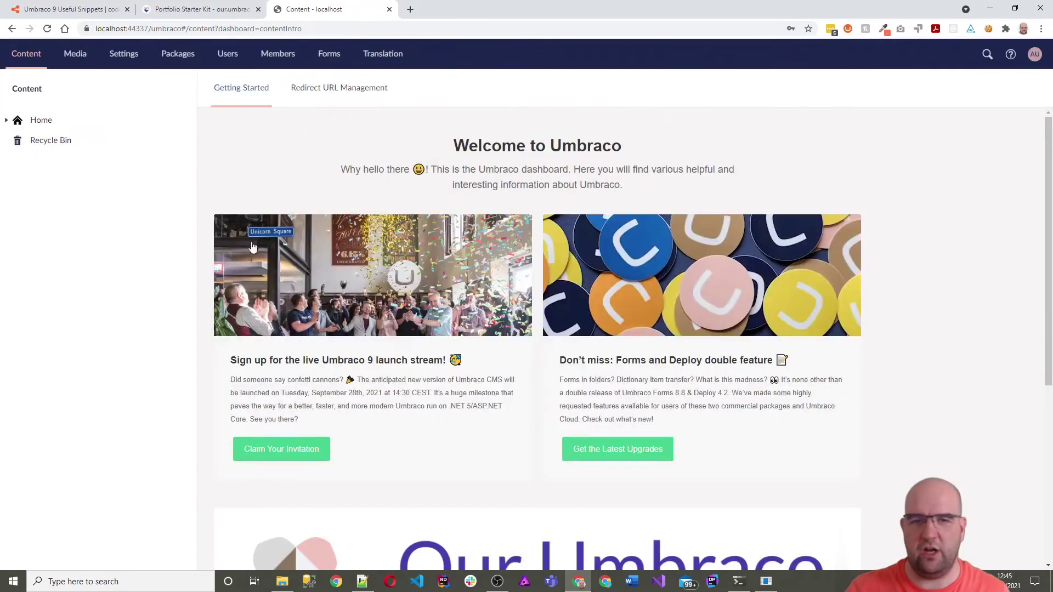
pyautogui.click(8, 121)
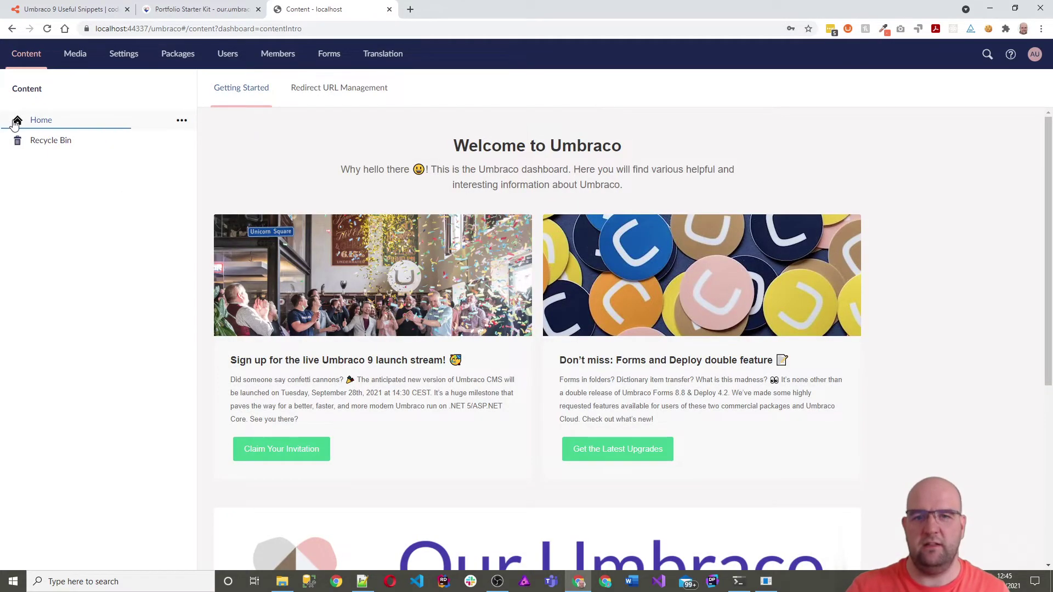
pyautogui.click(44, 121)
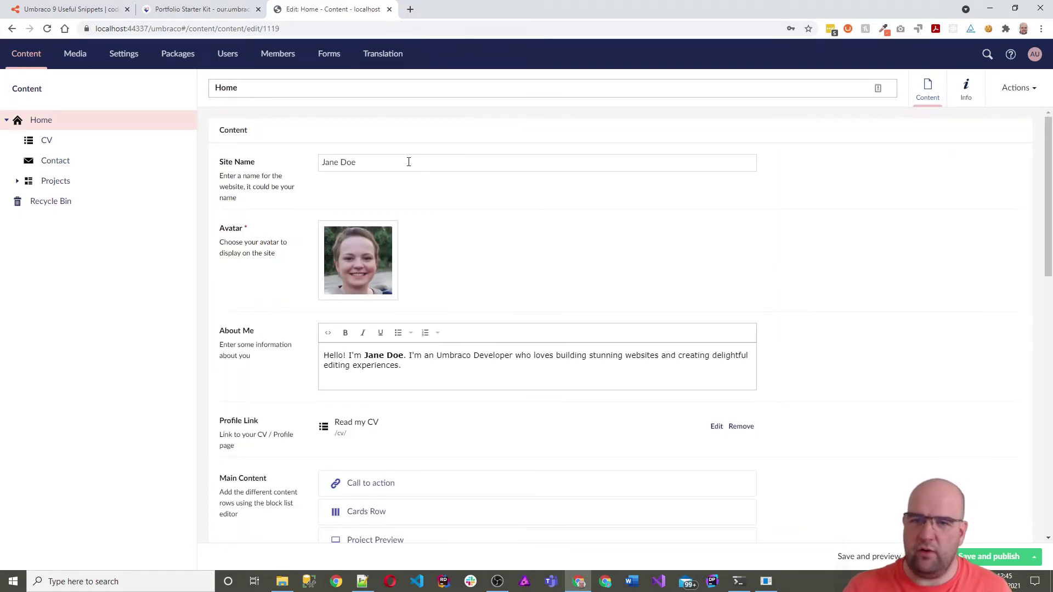
pyautogui.scroll(-1, 386, 160)
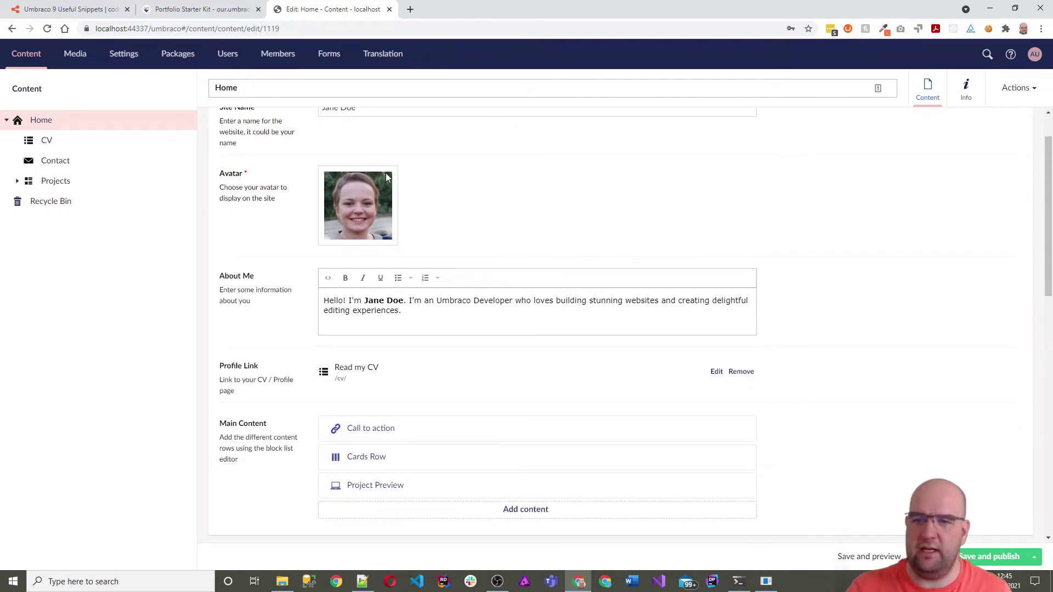
pyautogui.scroll(-1, 482, 279)
pyautogui.scroll(-2, 482, 280)
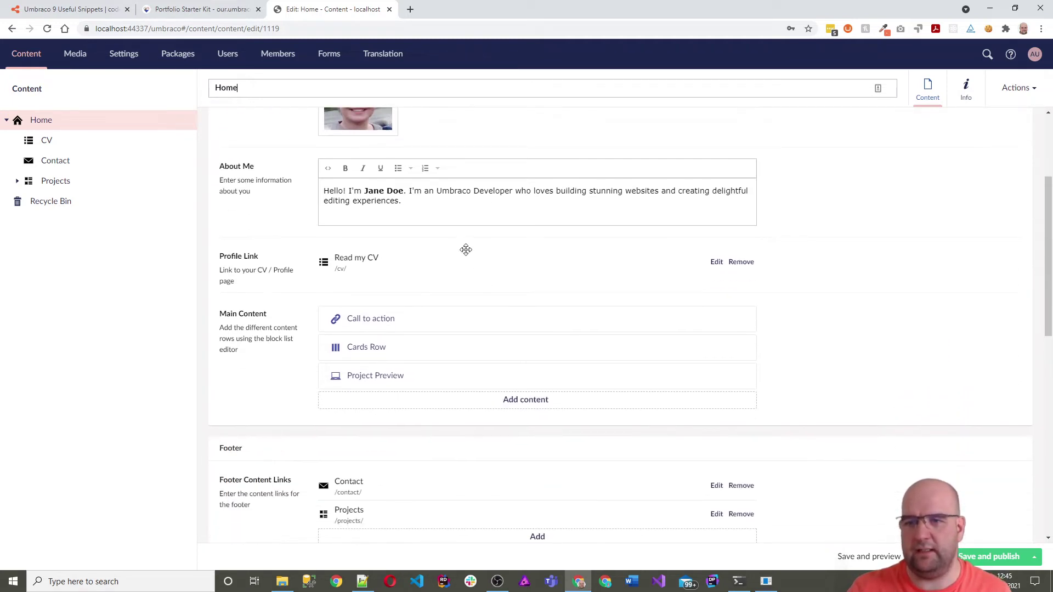
pyautogui.scroll(3, 466, 249)
pyautogui.scroll(-2, 497, 250)
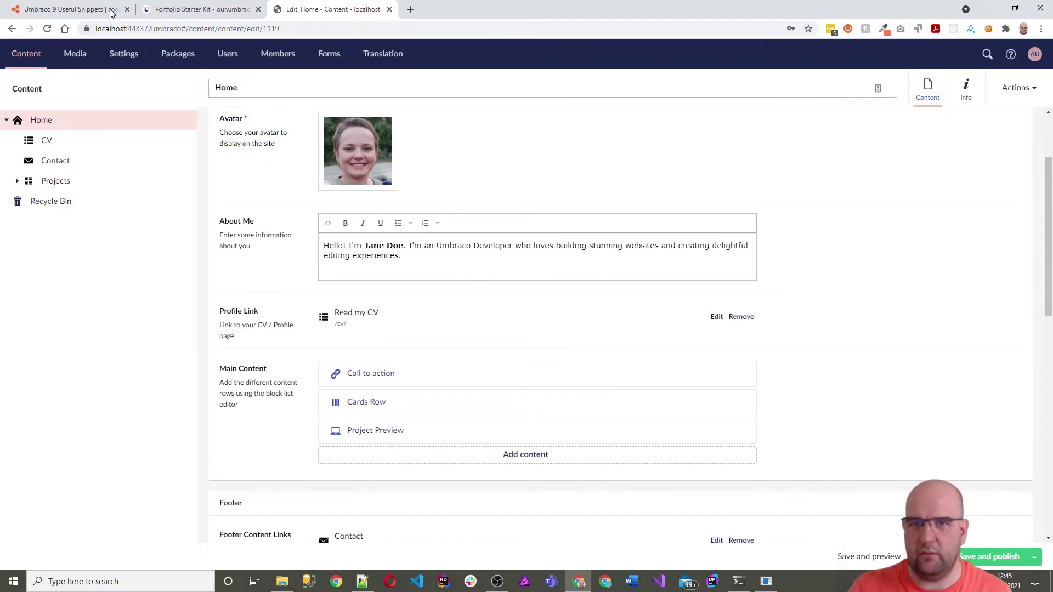
# Open the published Home page in a new tab from the Info tab, then return to Content
pyautogui.click(159, 10)
pyautogui.click(329, 10)
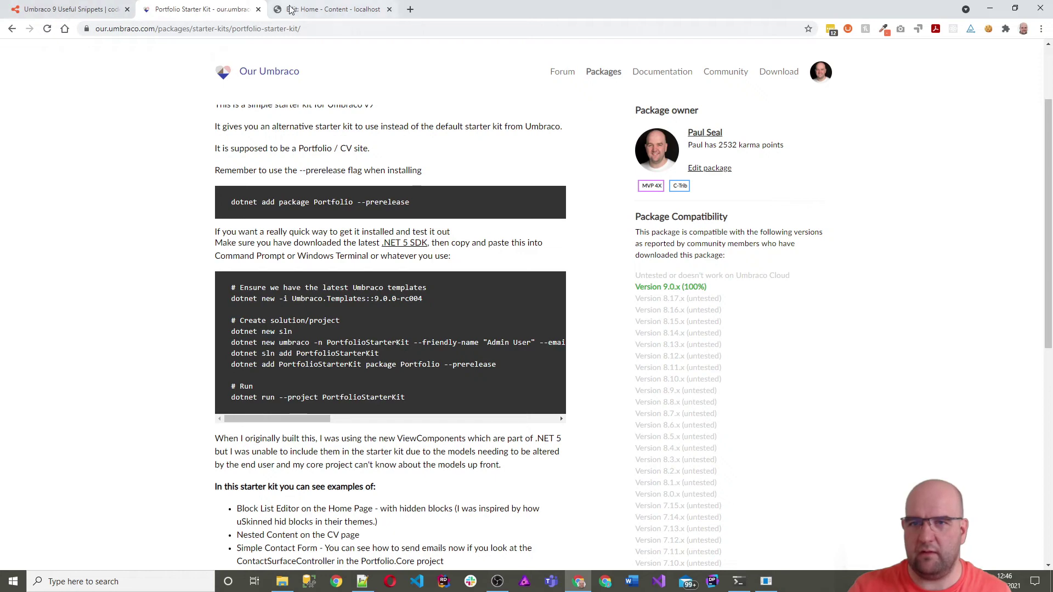
pyautogui.click(965, 89)
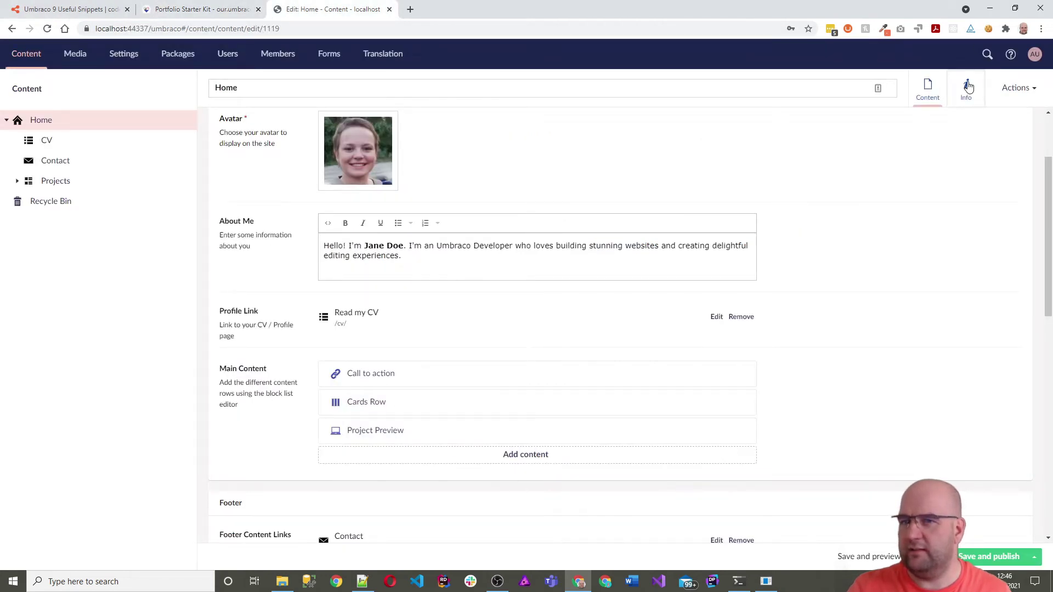
pyautogui.click(232, 158)
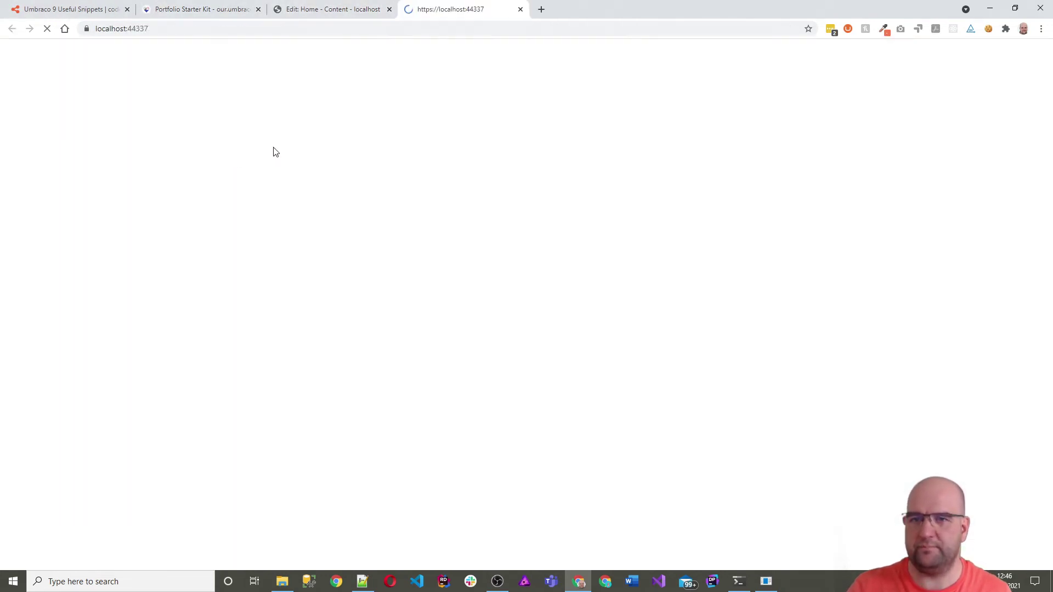
pyautogui.click(310, 9)
pyautogui.click(926, 87)
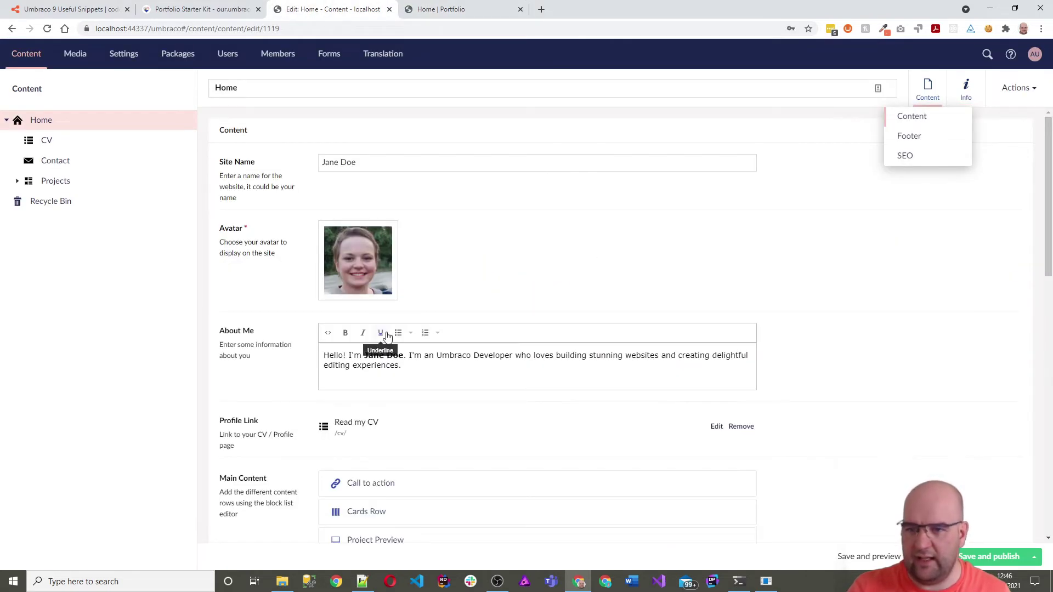
pyautogui.scroll(-3, 381, 351)
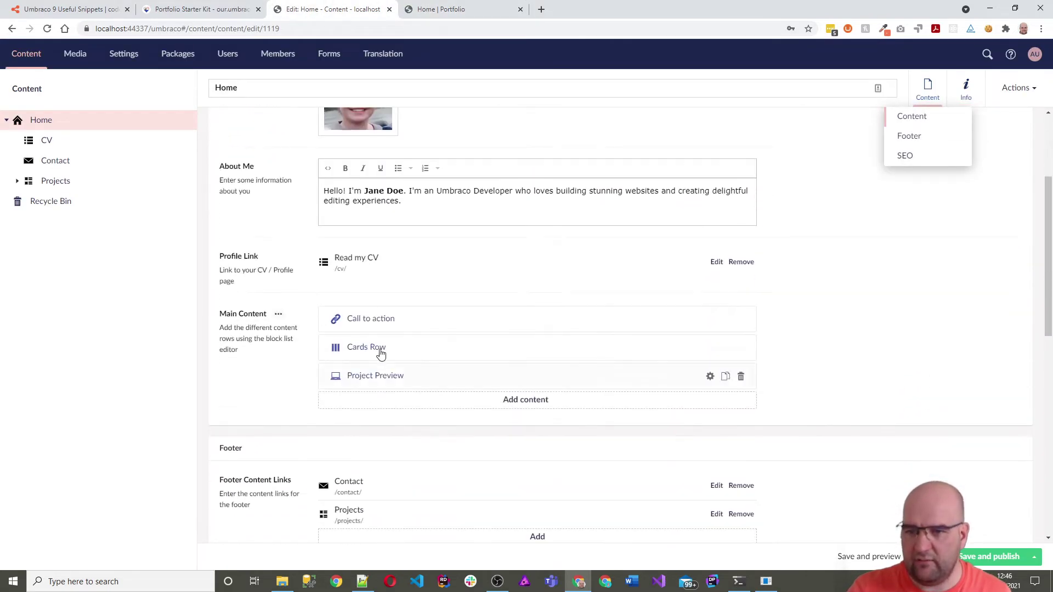
# Name the Call to action block 'Call to action row', hide it, and republish Home
pyautogui.click(372, 317)
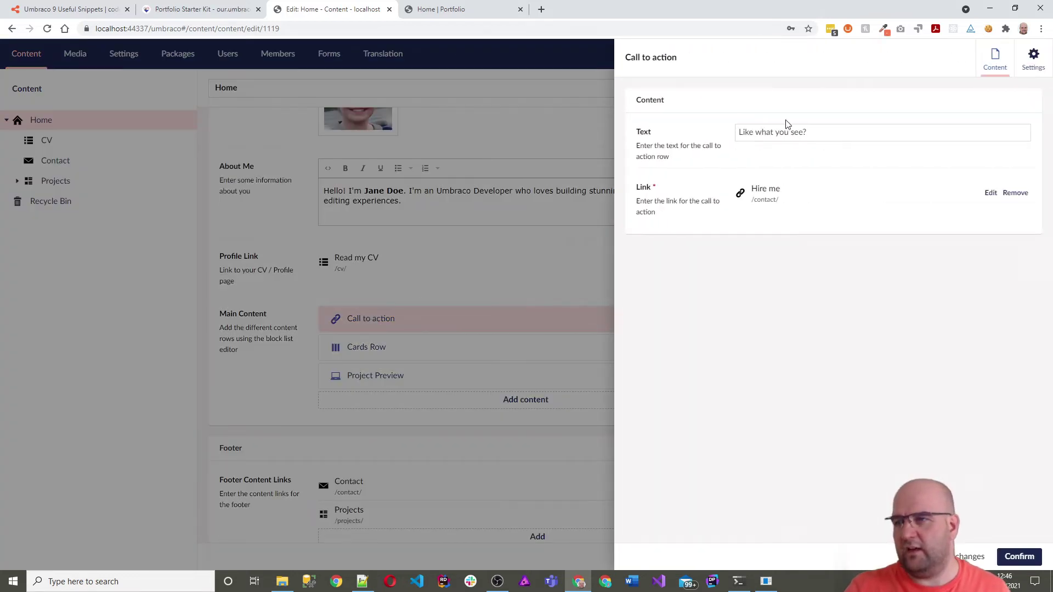
pyautogui.click(1035, 61)
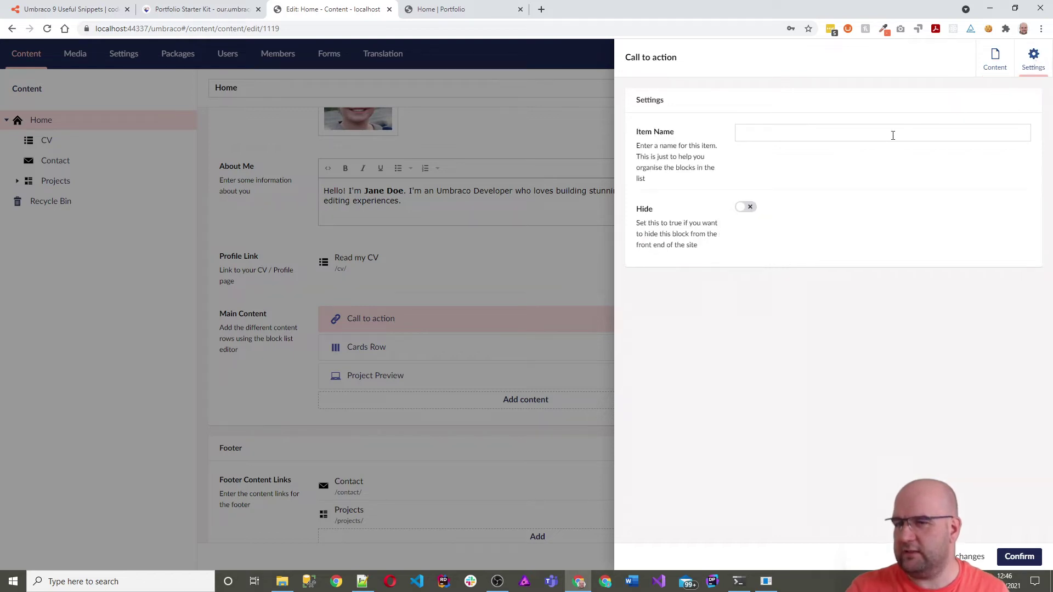
pyautogui.click(789, 134)
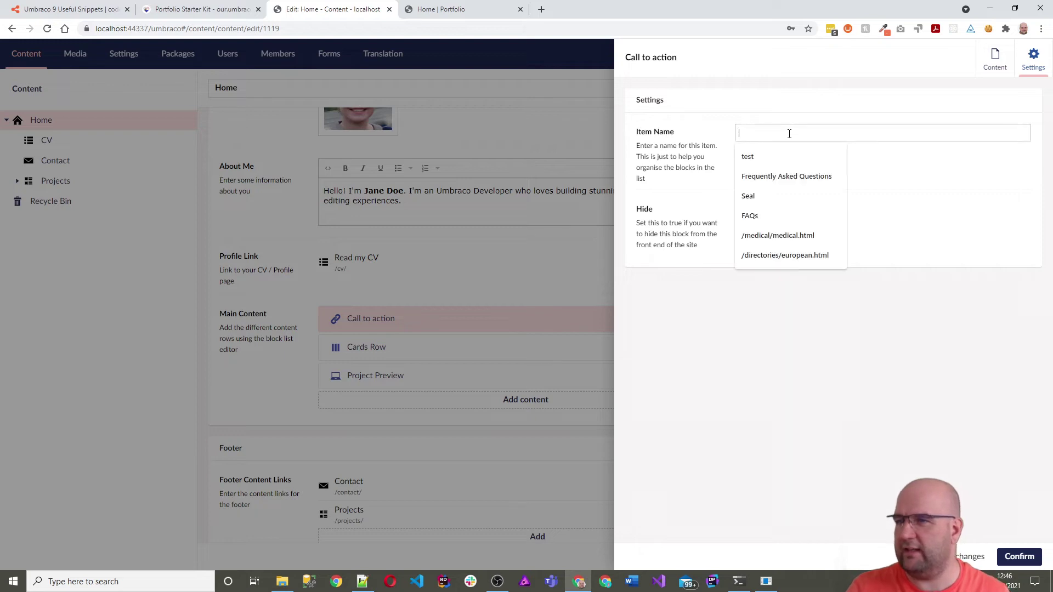
pyautogui.click(1012, 171)
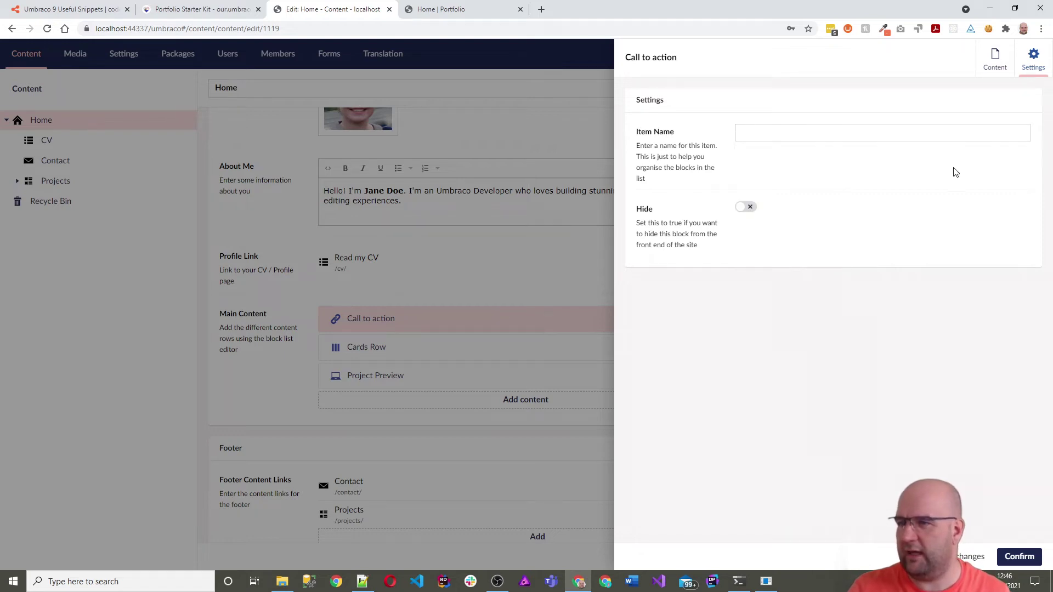
pyautogui.click(768, 131)
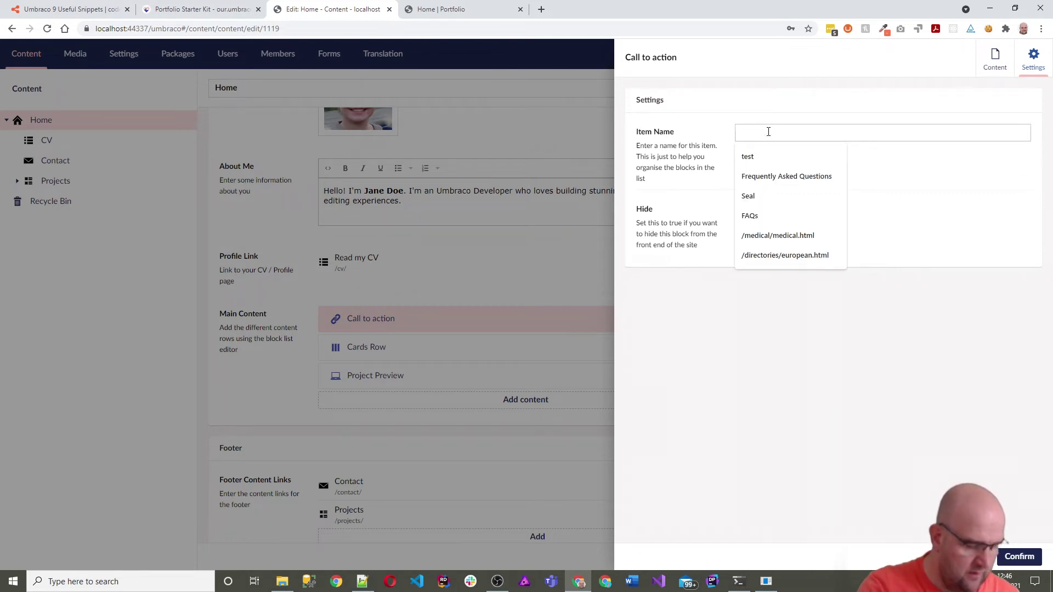
pyautogui.write('Ca')
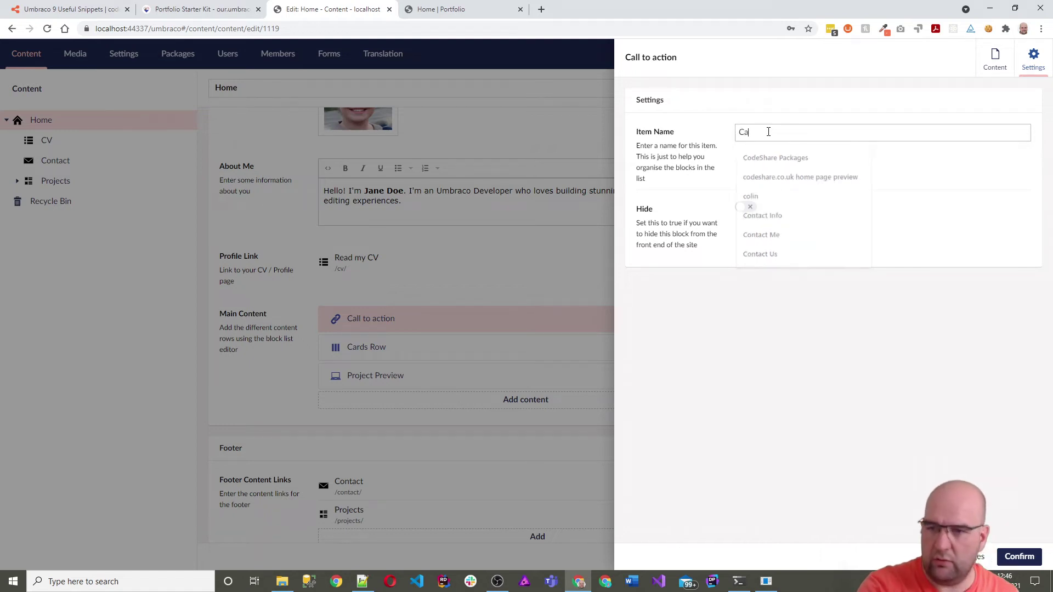
pyautogui.write('ll to action ')
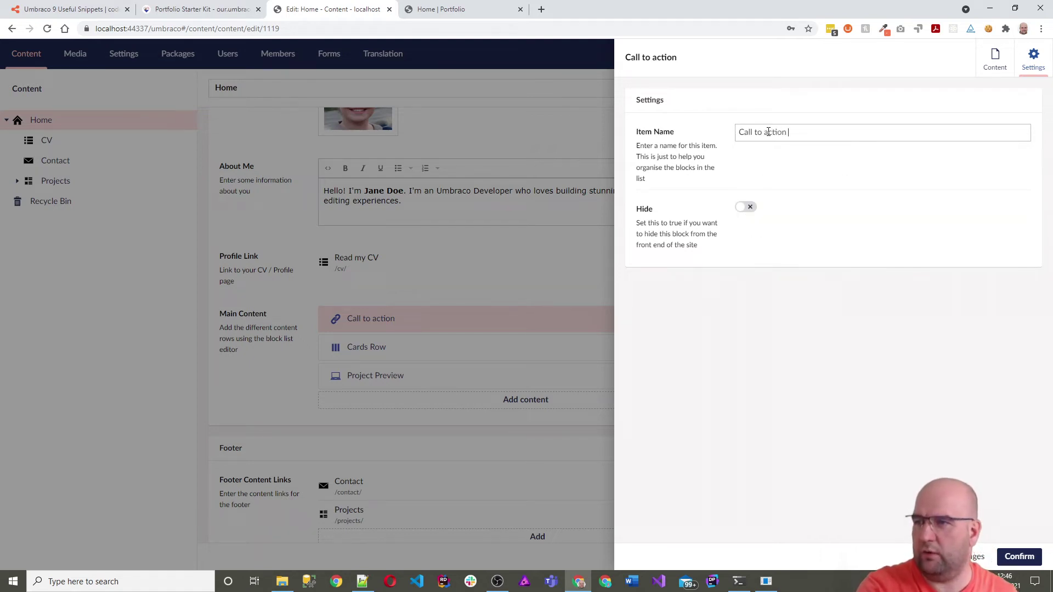
pyautogui.write('row')
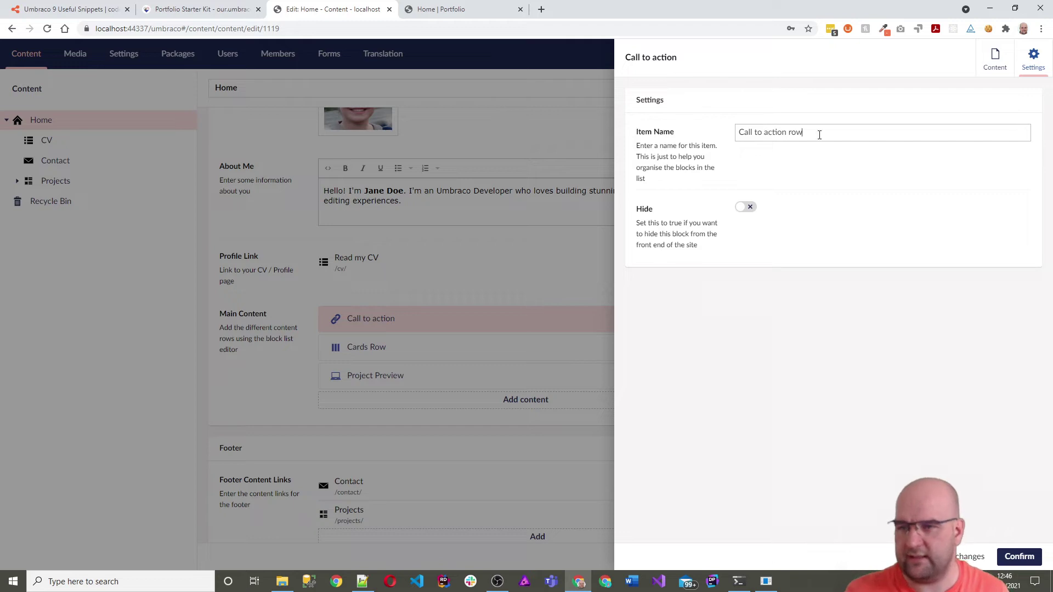
pyautogui.click(751, 208)
pyautogui.click(1019, 557)
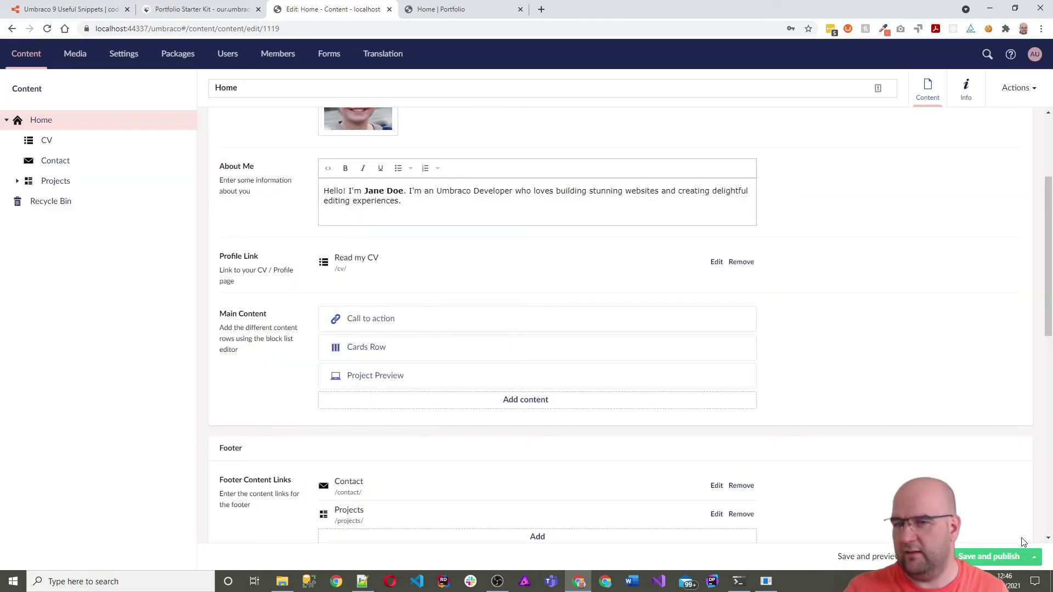
pyautogui.click(994, 557)
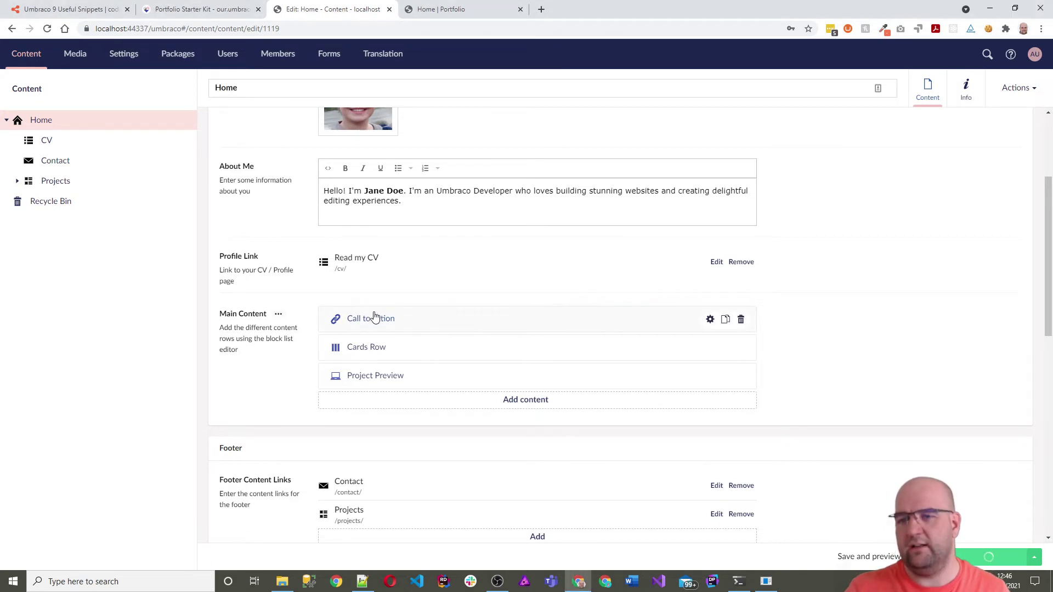
pyautogui.scroll(-2, 404, 453)
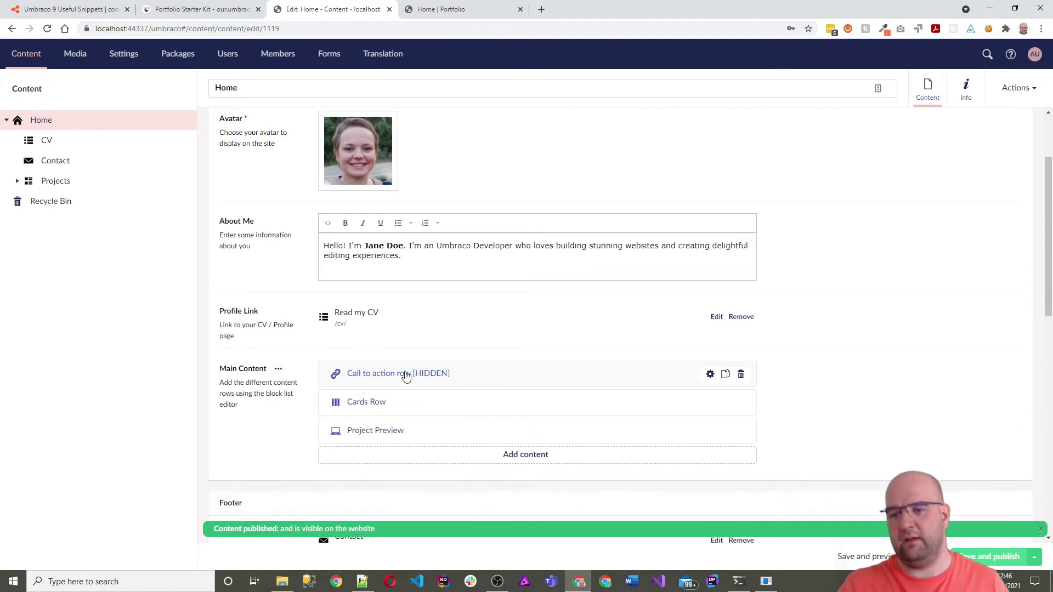
# View the published Jane Doe home page down to the Like what you see? row and Special Skills
pyautogui.click(470, 9)
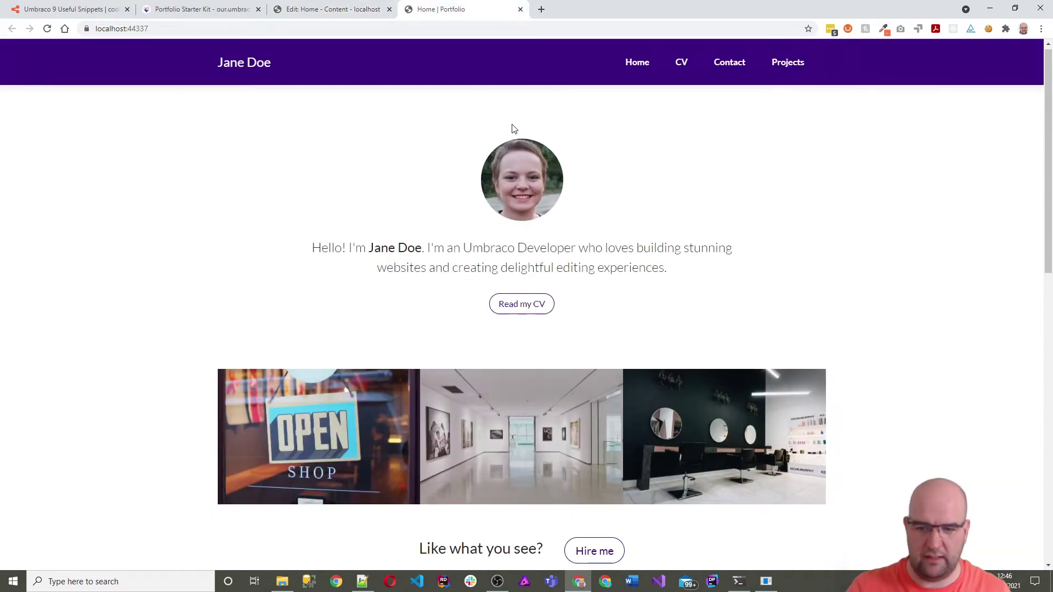
pyautogui.scroll(-2, 575, 165)
pyautogui.scroll(3, 619, 195)
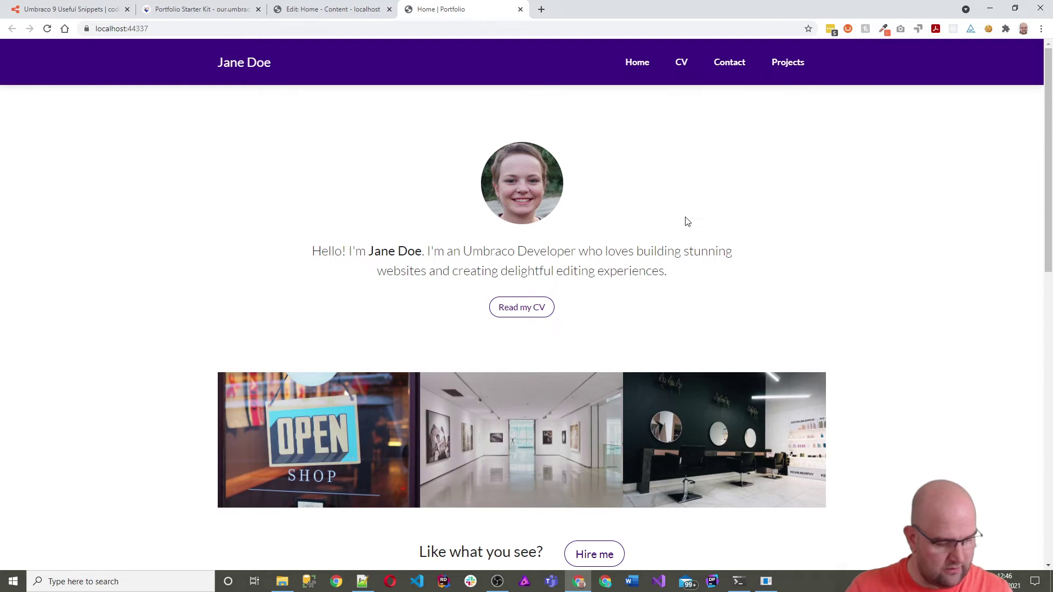
pyautogui.scroll(-3, 690, 222)
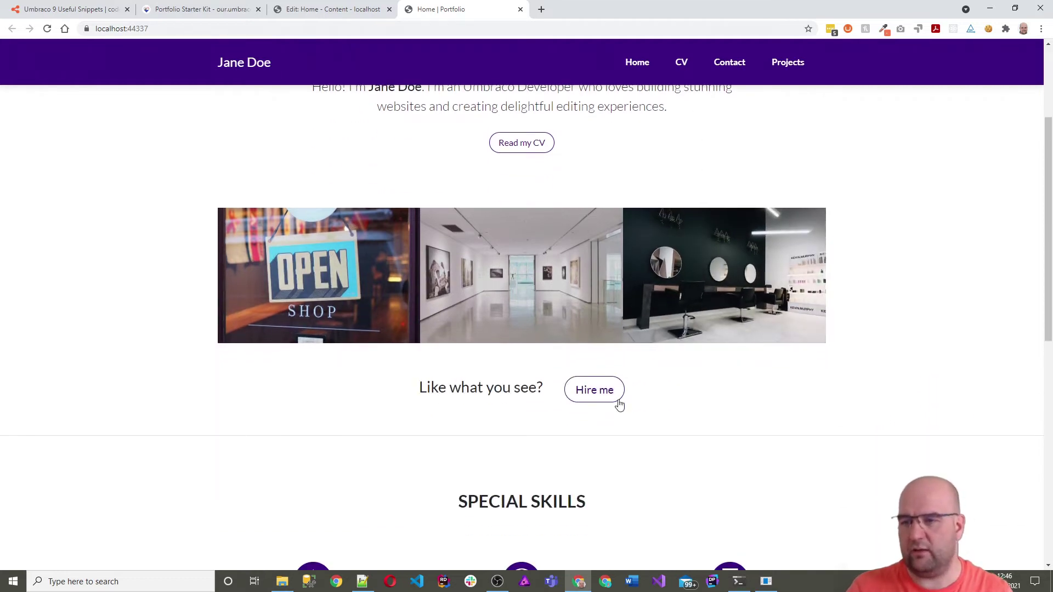
pyautogui.click(361, 9)
# Open and close the hidden Call to action row block twice, leaving it unchanged
pyautogui.scroll(-2, 438, 277)
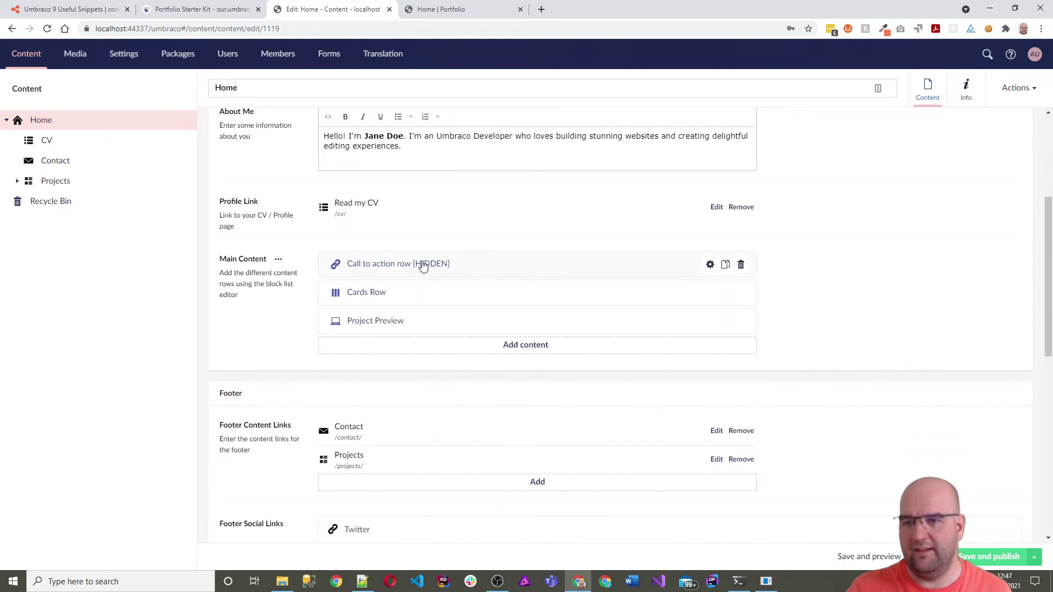
pyautogui.click(422, 266)
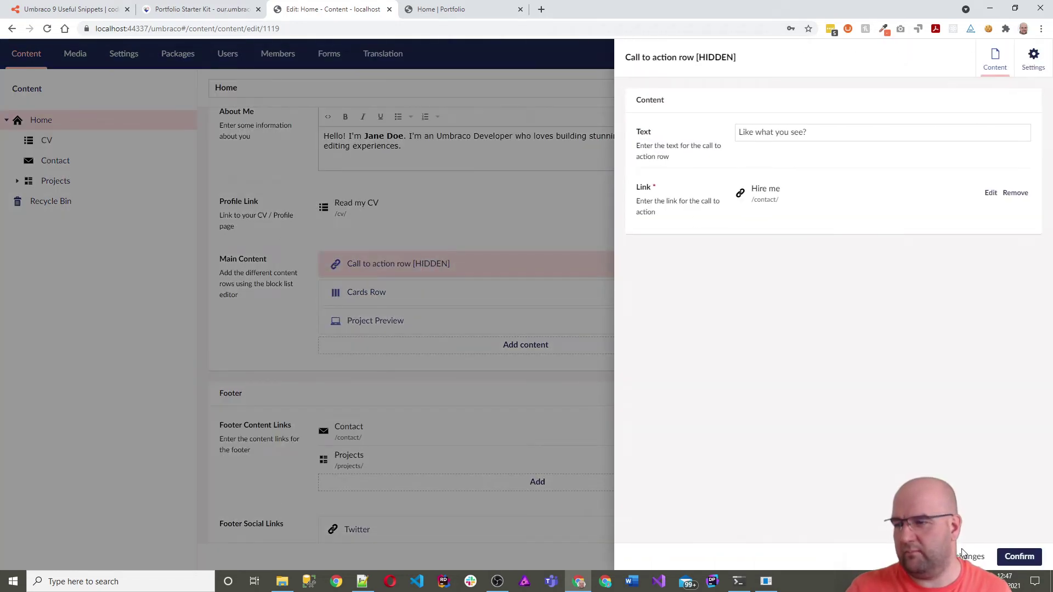
pyautogui.click(962, 555)
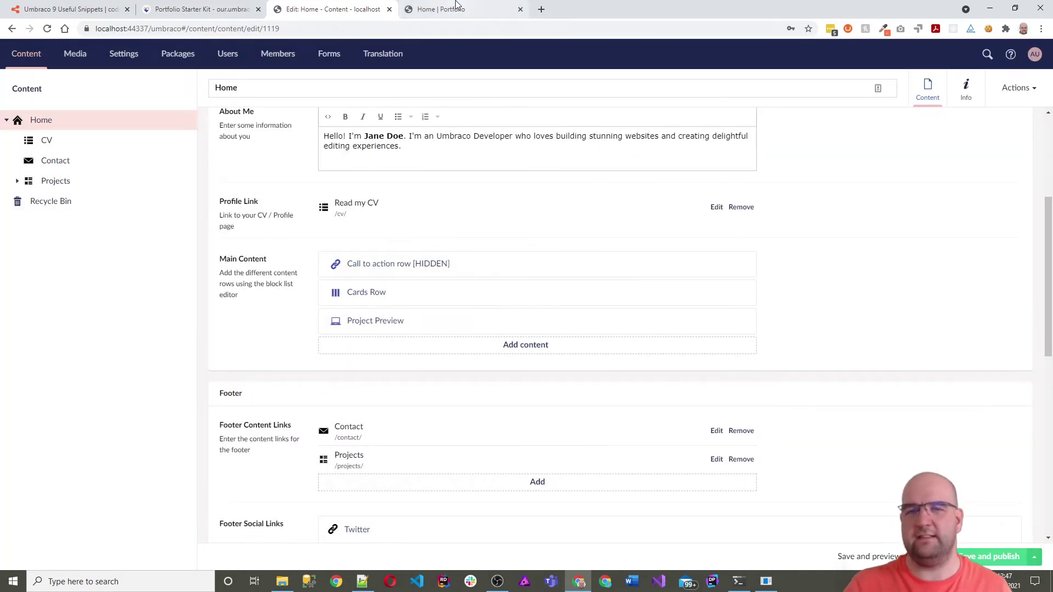
pyautogui.click(419, 264)
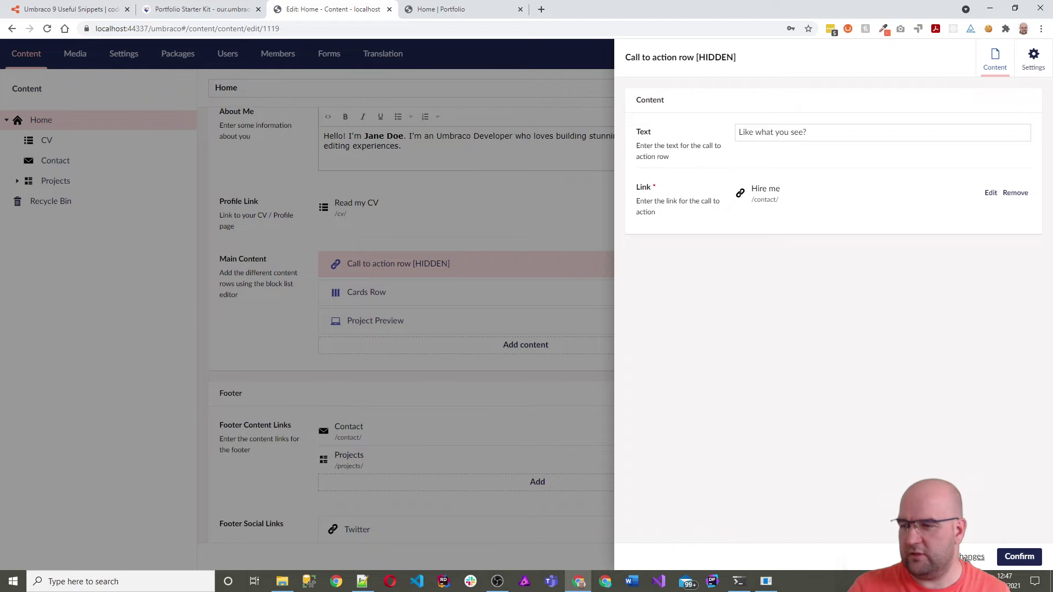
pyautogui.click(966, 557)
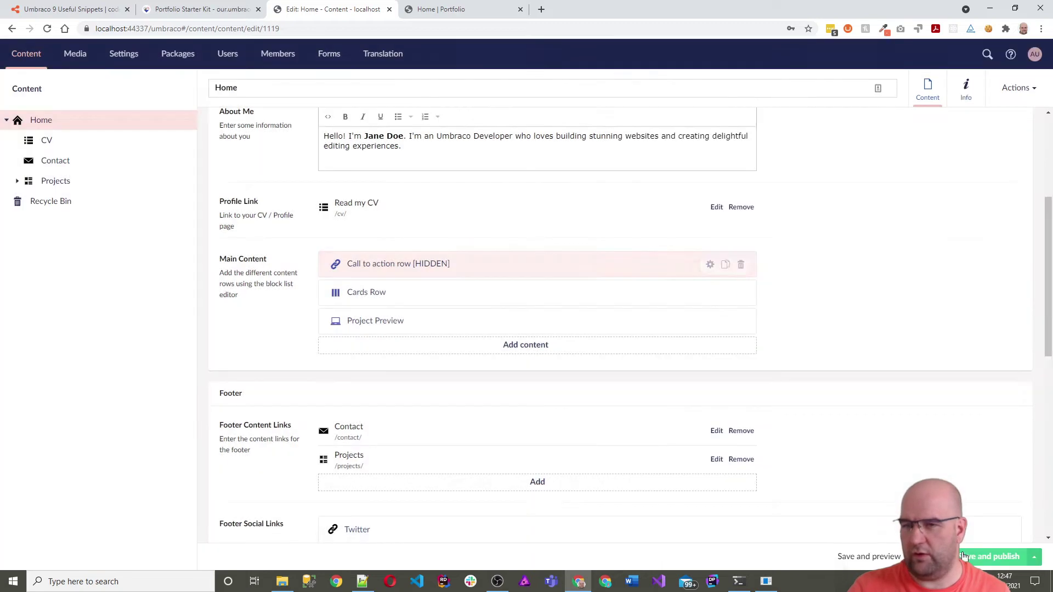
# Inspect the Cards Row block's Umbraco Master and Git Expert cards, then scroll to the footer
pyautogui.click(411, 294)
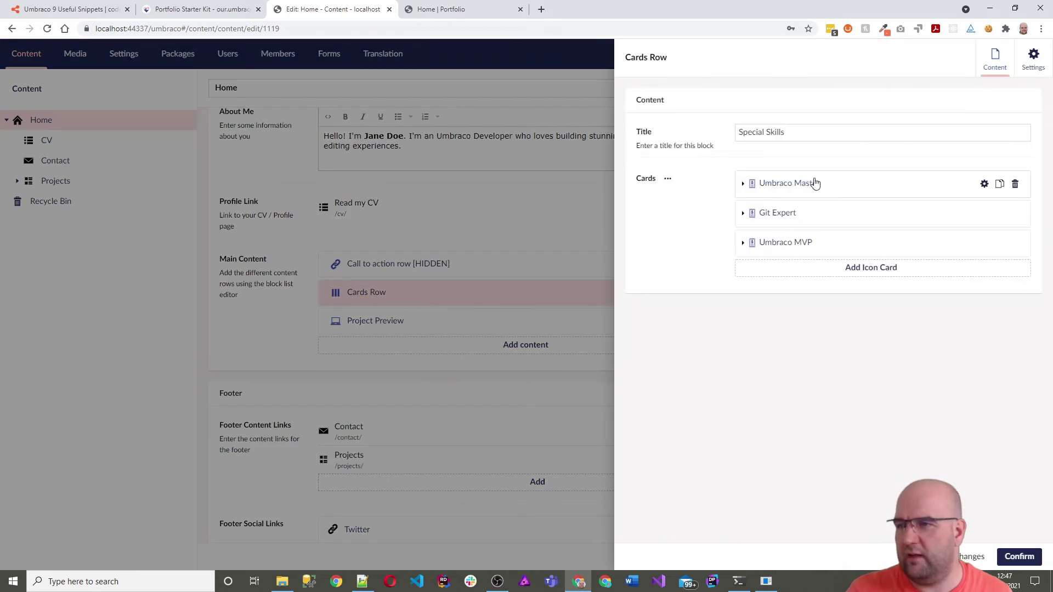
pyautogui.click(814, 182)
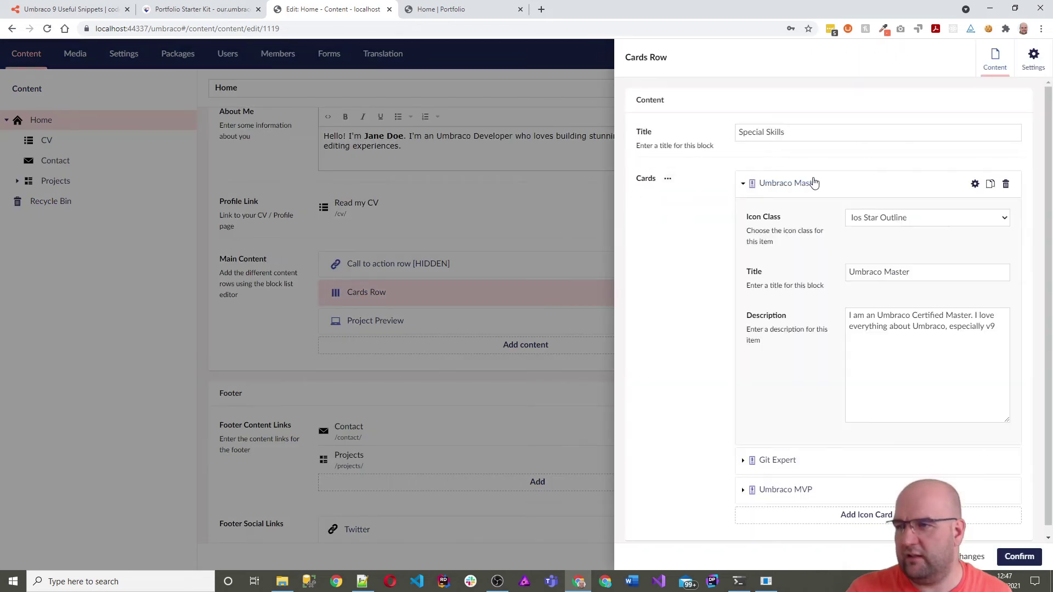
pyautogui.click(776, 452)
pyautogui.scroll(-5, 784, 487)
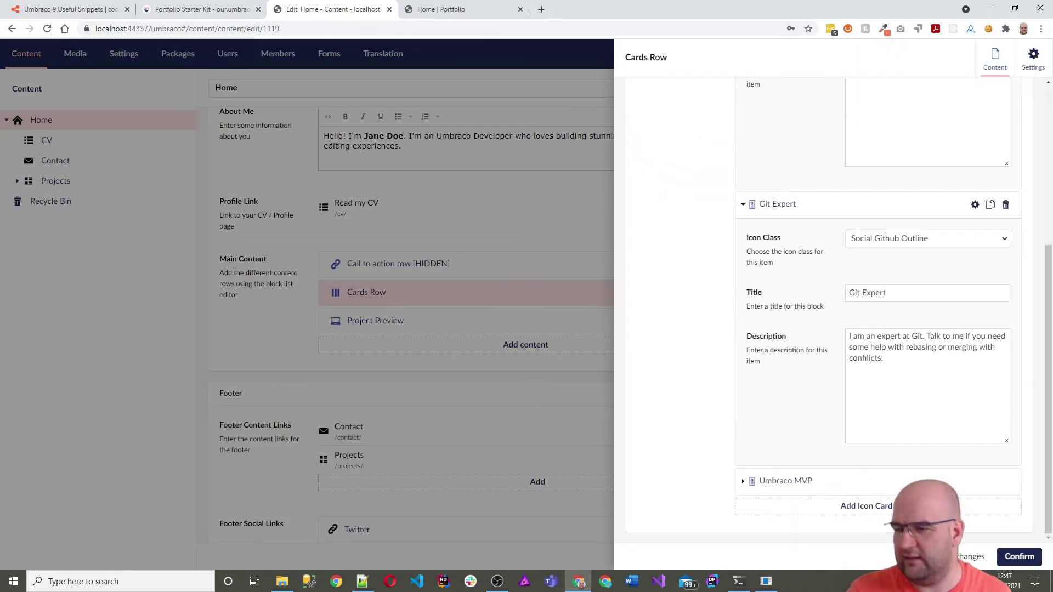
pyautogui.click(608, 382)
pyautogui.scroll(-4, 398, 325)
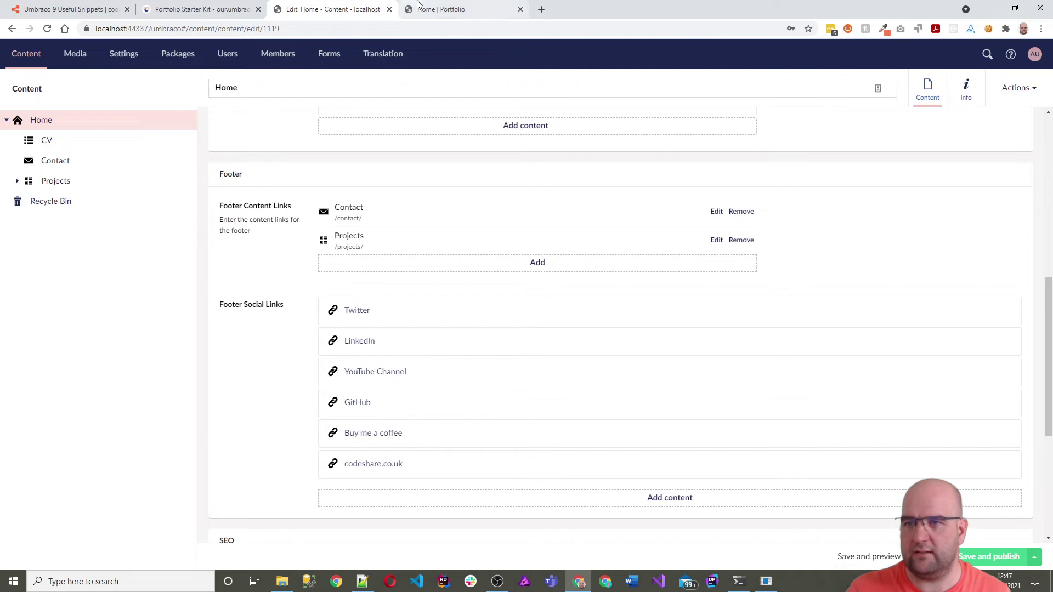
pyautogui.click(439, 9)
pyautogui.scroll(-8, 523, 442)
pyautogui.scroll(-2, 523, 442)
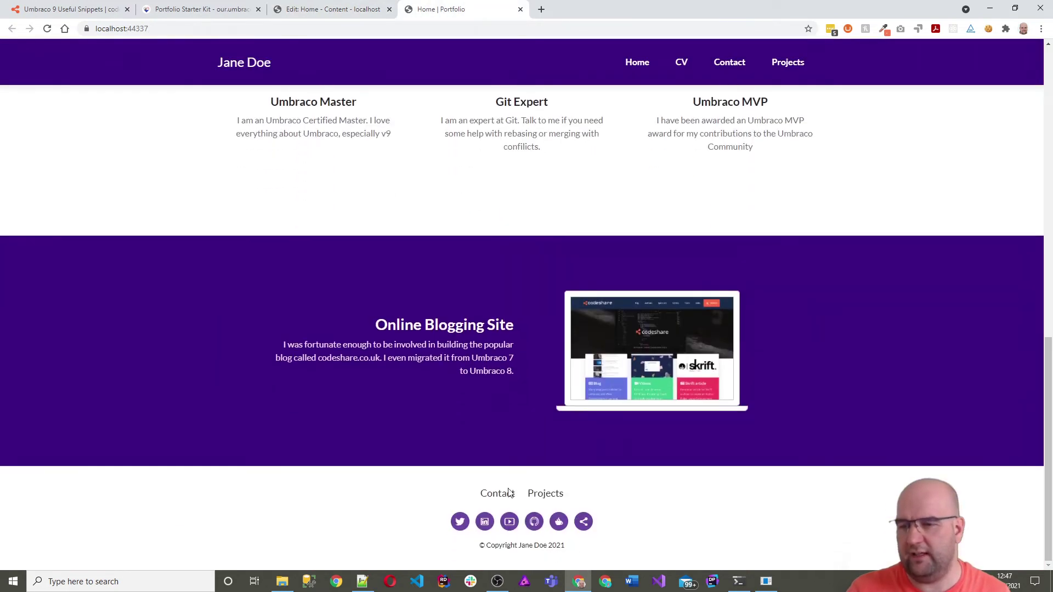
pyautogui.click(307, 9)
pyautogui.scroll(-3, 324, 146)
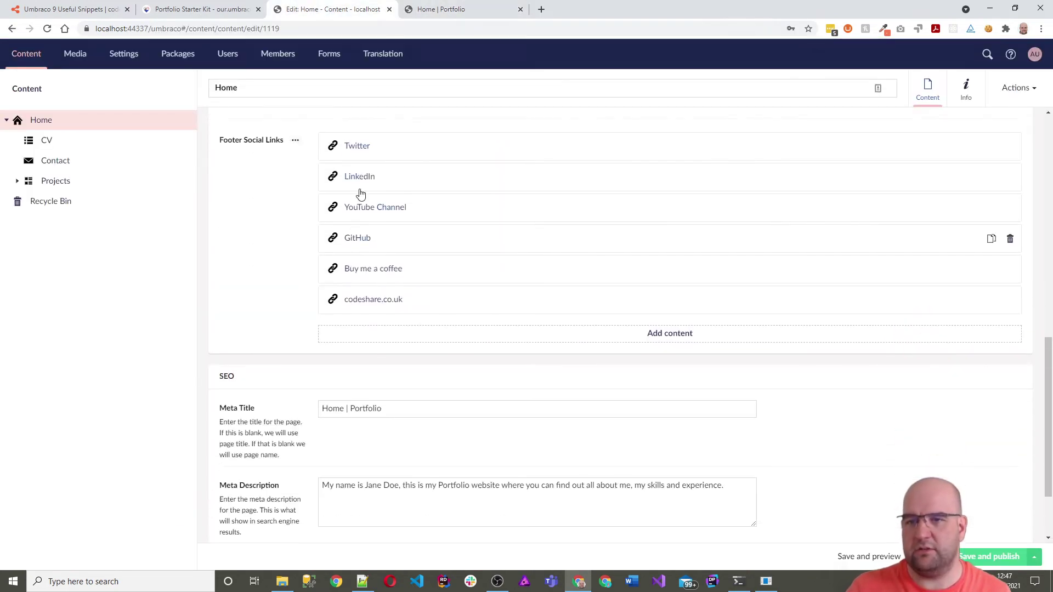
pyautogui.click(359, 144)
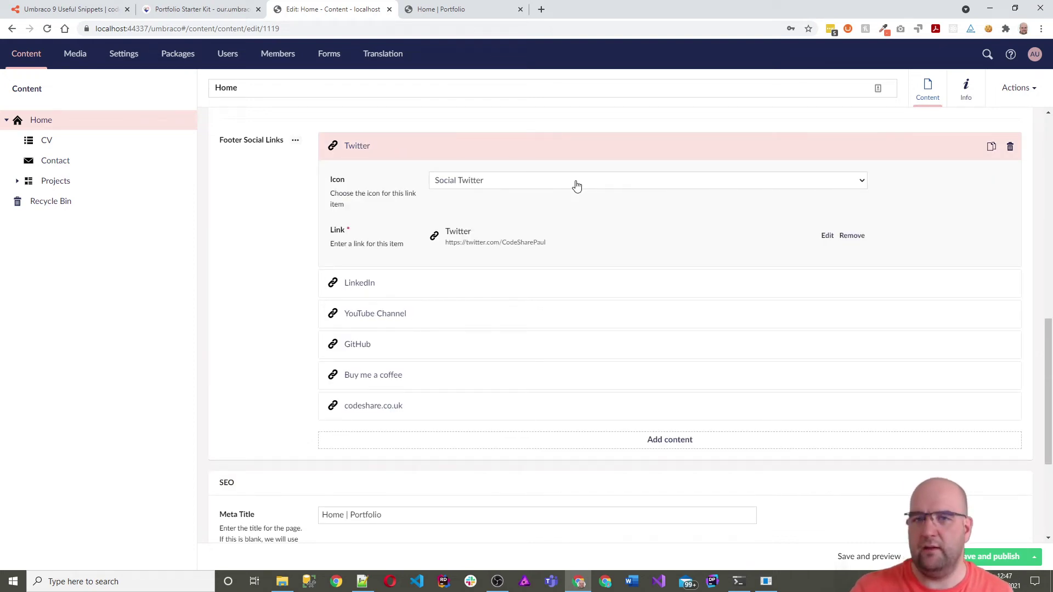
pyautogui.click(577, 187)
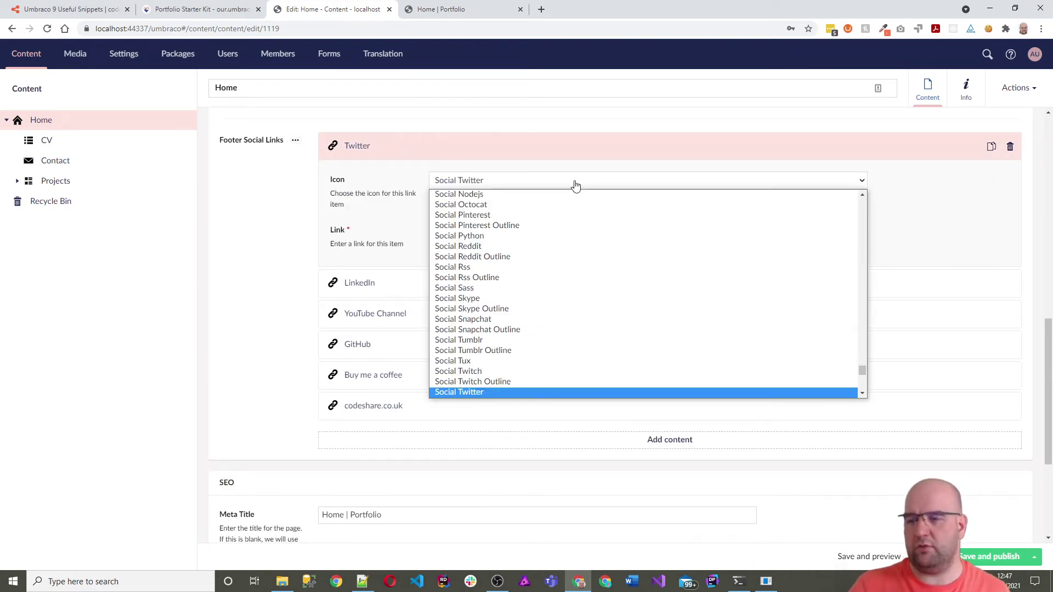
pyautogui.click(988, 183)
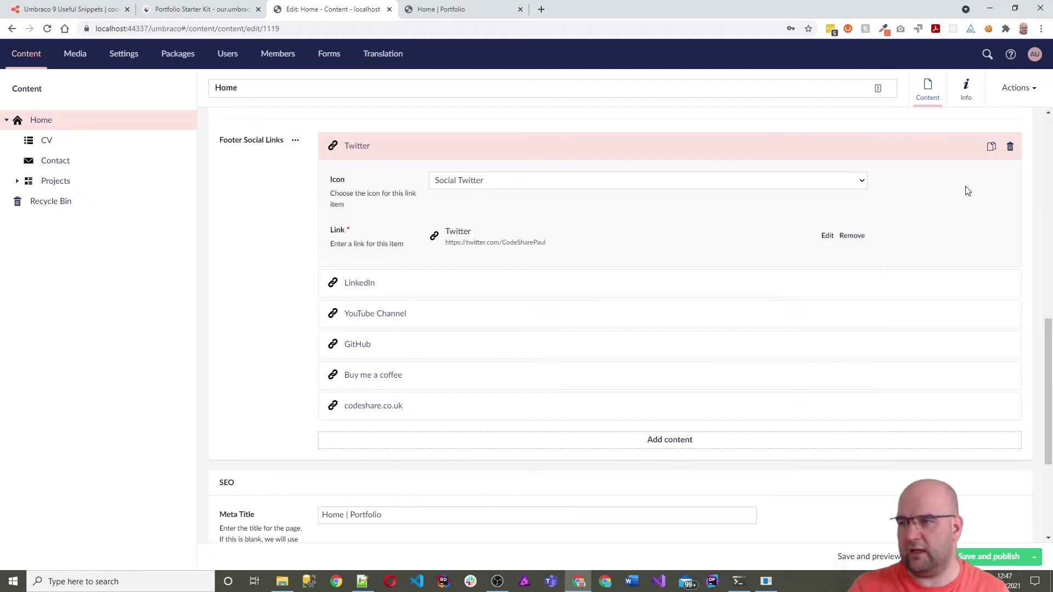
pyautogui.click(862, 190)
pyautogui.scroll(10, 744, 237)
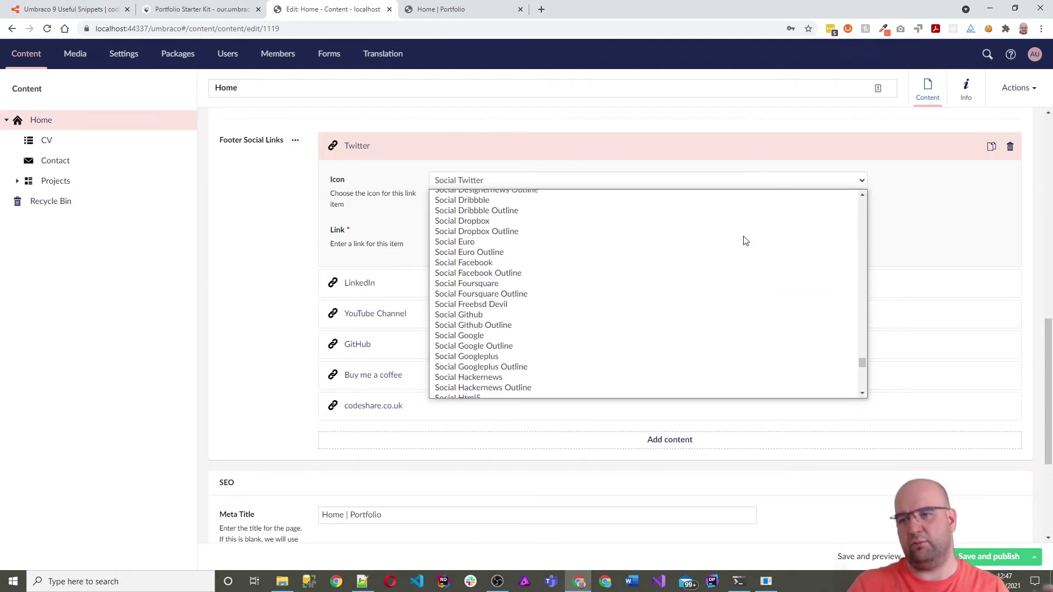
pyautogui.click(974, 236)
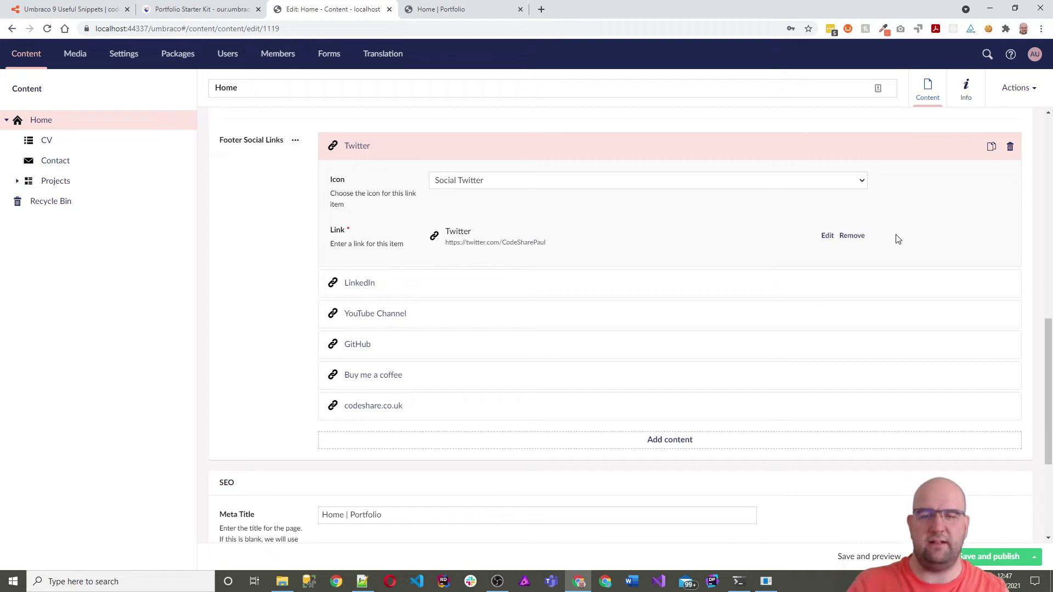
pyautogui.scroll(-3, 811, 275)
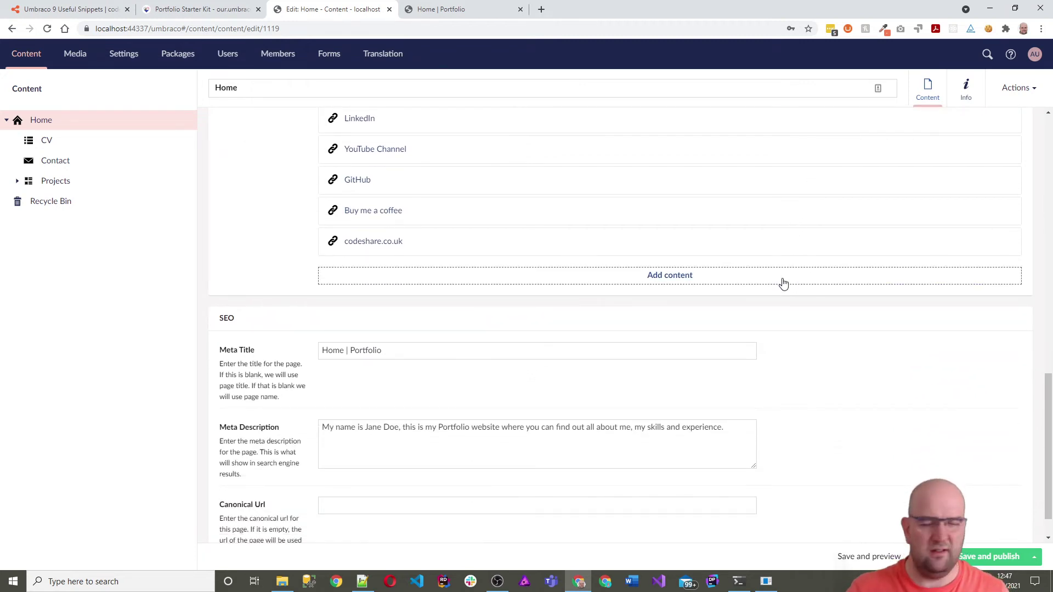
pyautogui.scroll(-1, 693, 292)
pyautogui.scroll(15, 622, 362)
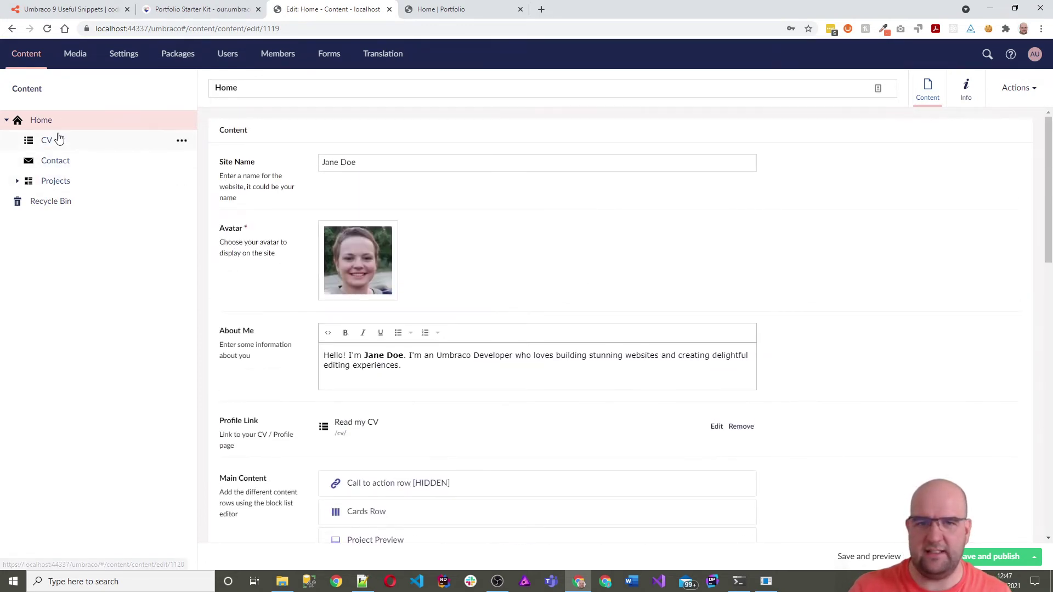
# Open the CV page and expand both work history entries and the Computer Science education entry
pyautogui.click(59, 140)
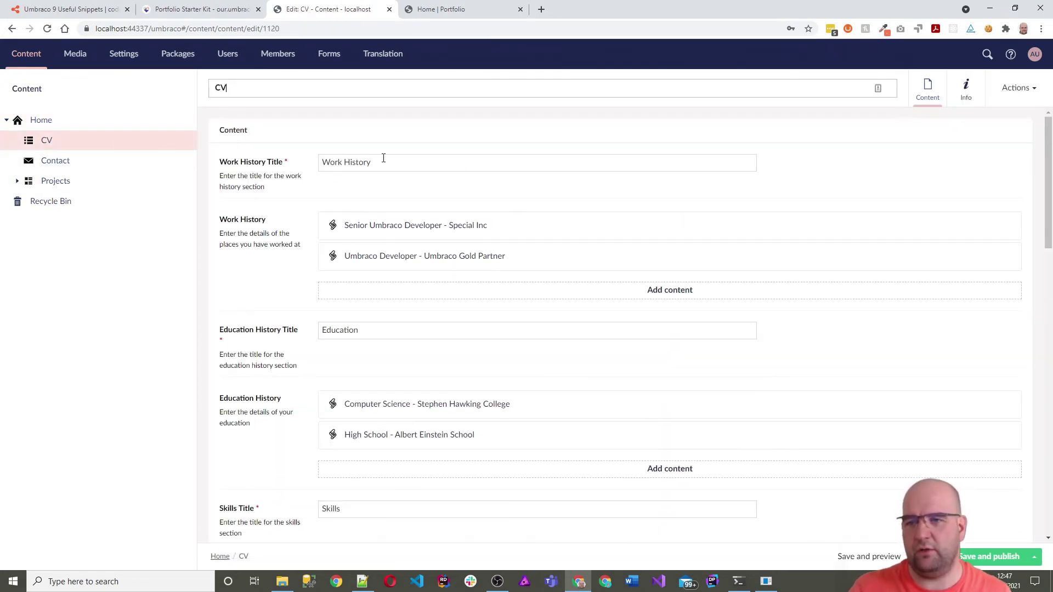
pyautogui.click(437, 228)
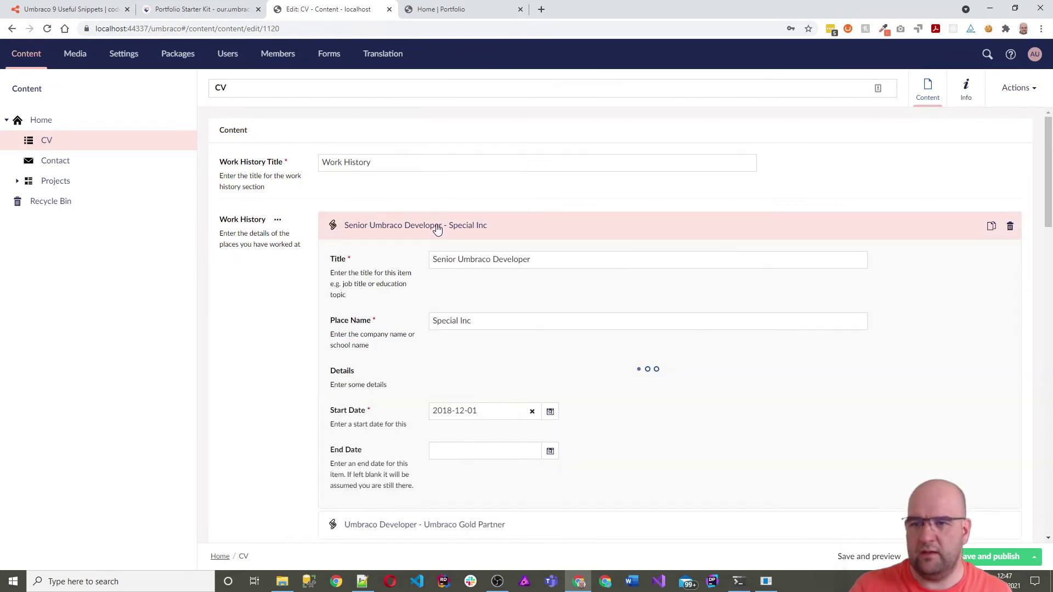
pyautogui.scroll(-4, 439, 236)
pyautogui.scroll(-2, 425, 219)
pyautogui.scroll(1, 432, 282)
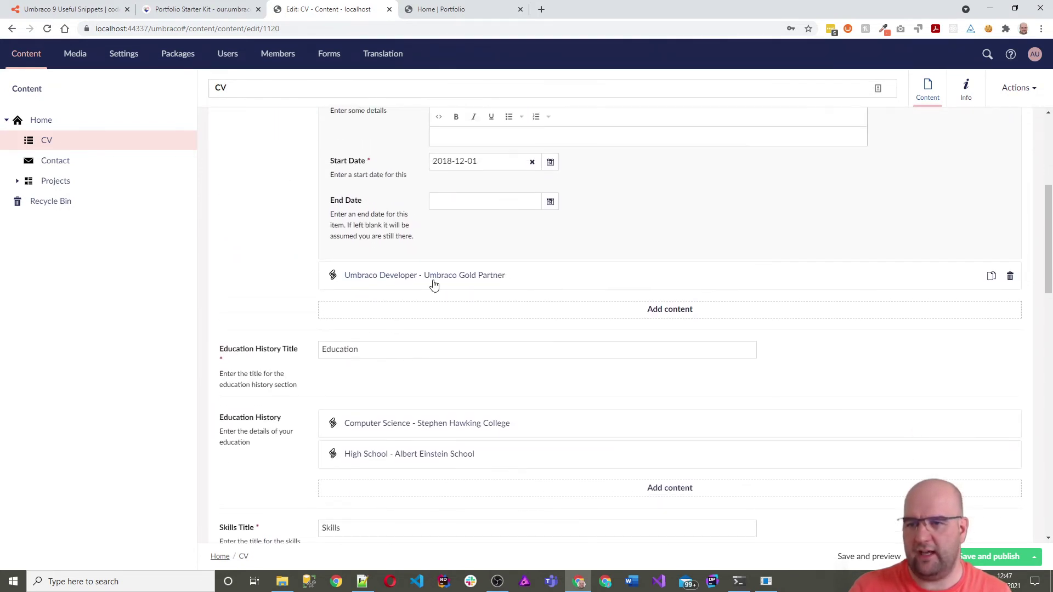
pyautogui.click(432, 276)
pyautogui.scroll(-6, 526, 288)
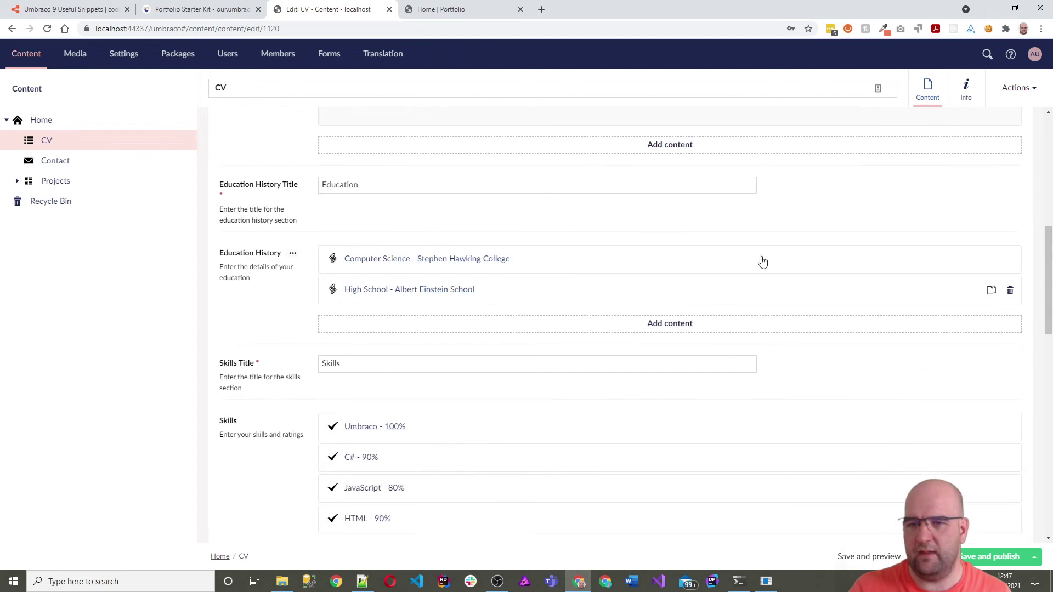
pyautogui.click(473, 259)
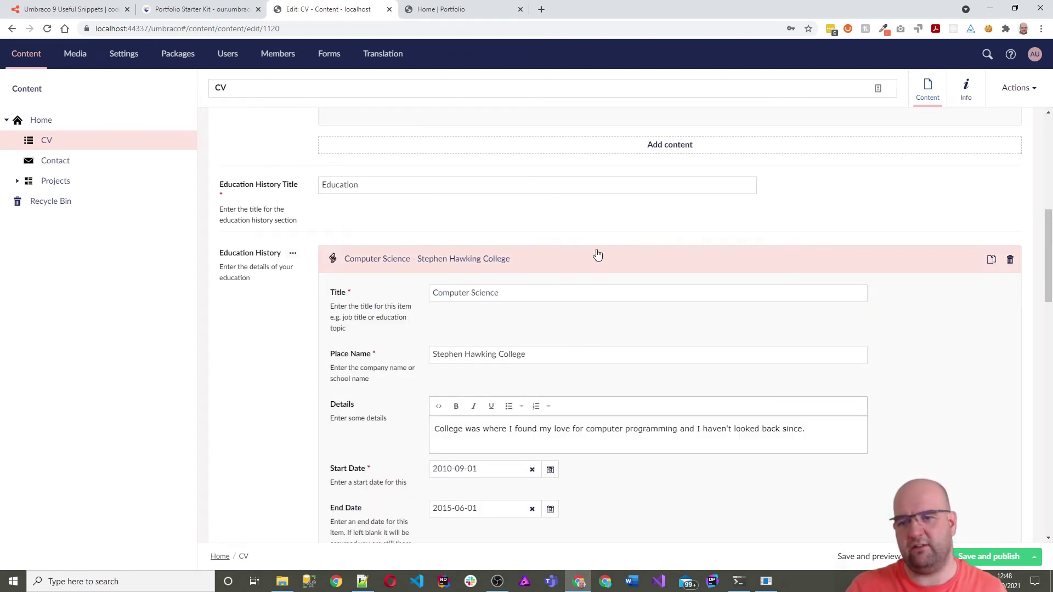
pyautogui.scroll(-8, 592, 254)
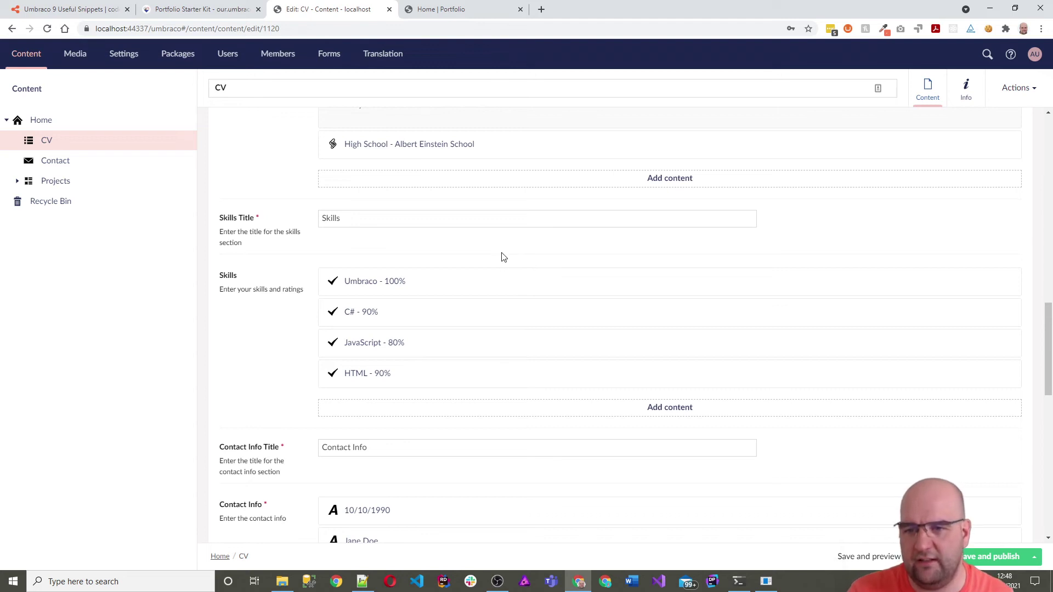
# Check the Umbraco skill rating, then lower the C# skill rating from 90 to 35
pyautogui.click(392, 280)
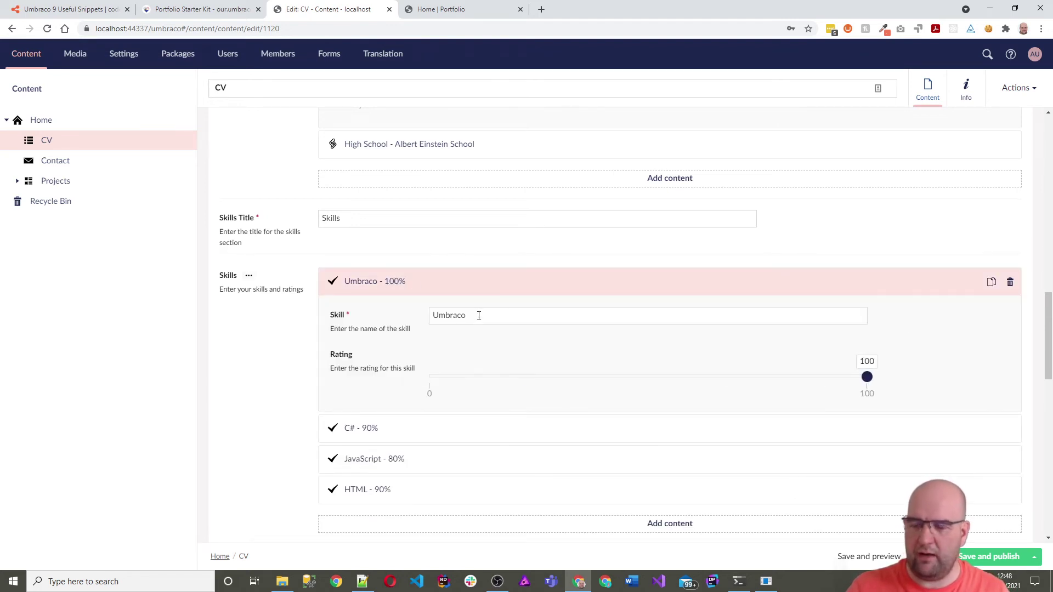
pyautogui.scroll(-3, 448, 383)
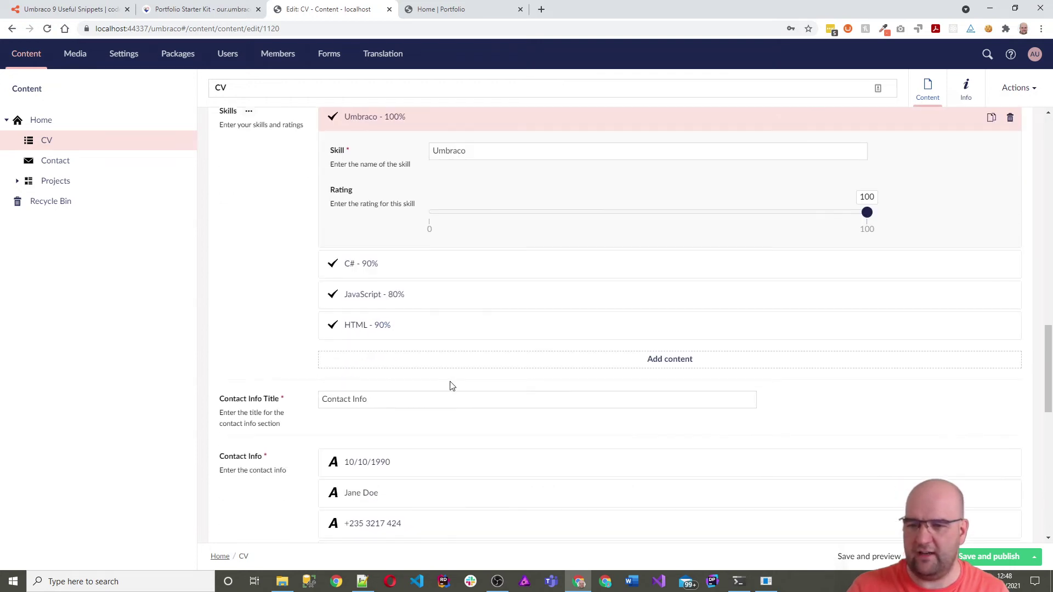
pyautogui.click(390, 265)
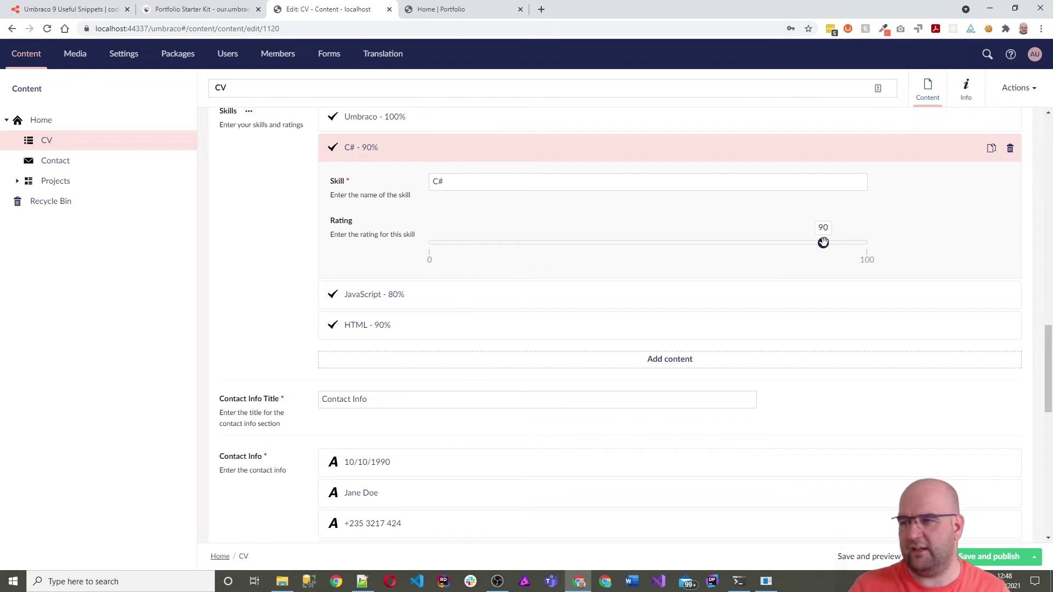
pyautogui.moveTo(822, 243); pyautogui.dragTo(582, 243)
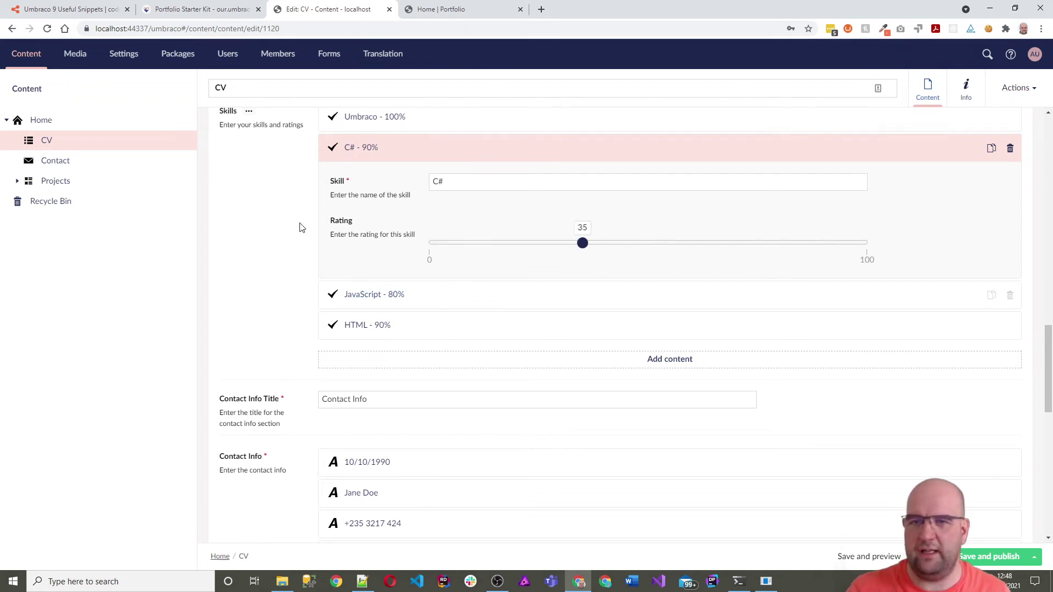
pyautogui.click(455, 9)
# Check the live CV page, then return to the CV editor's Contact Info section
pyautogui.click(679, 72)
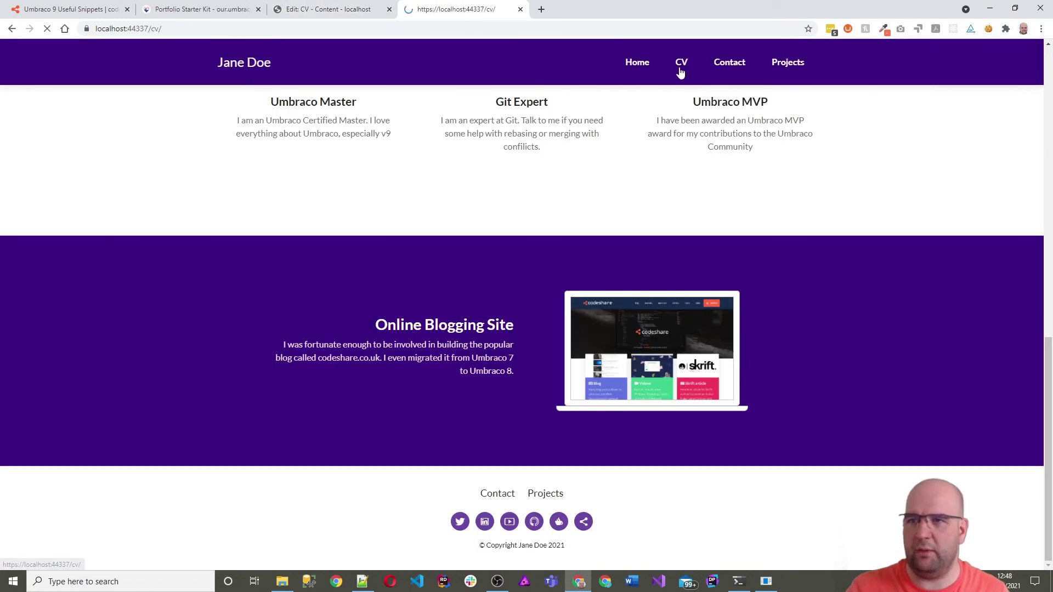
pyautogui.scroll(-9, 521, 285)
pyautogui.scroll(-3, 493, 310)
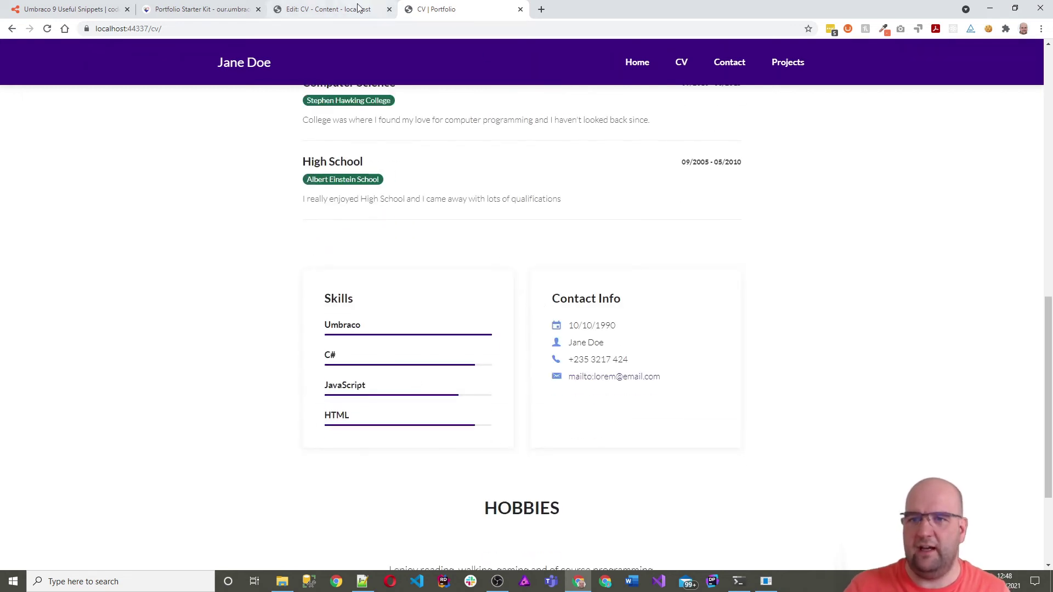
pyautogui.click(328, 10)
pyautogui.scroll(-3, 509, 230)
pyautogui.scroll(-1, 407, 311)
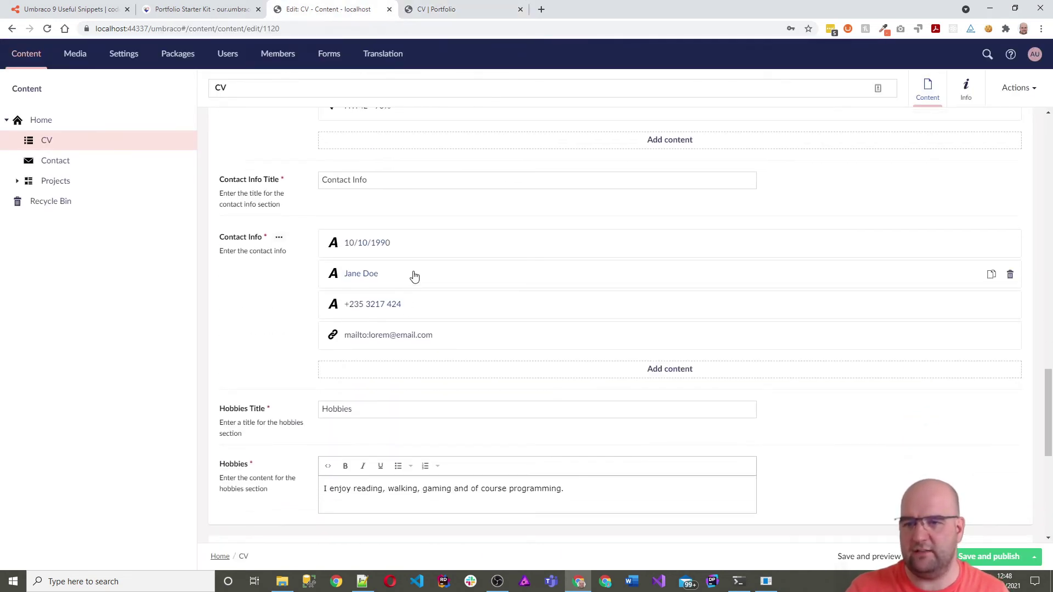
# Inspect the date, e-mail and phone contact items, keeping the Android Calendar icon and adding nothing
pyautogui.click(391, 248)
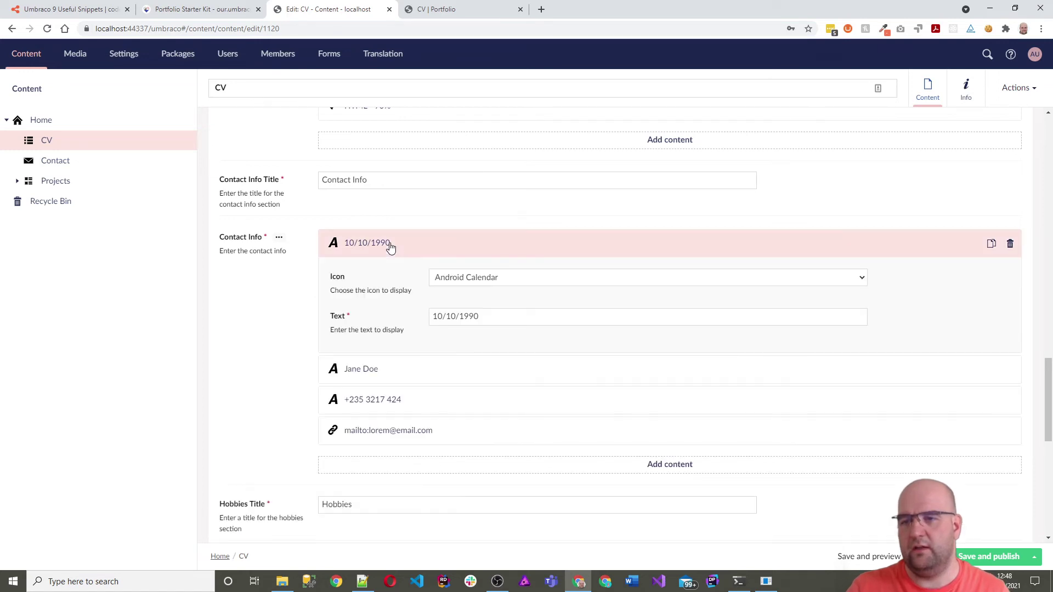
pyautogui.click(528, 281)
pyautogui.click(531, 280)
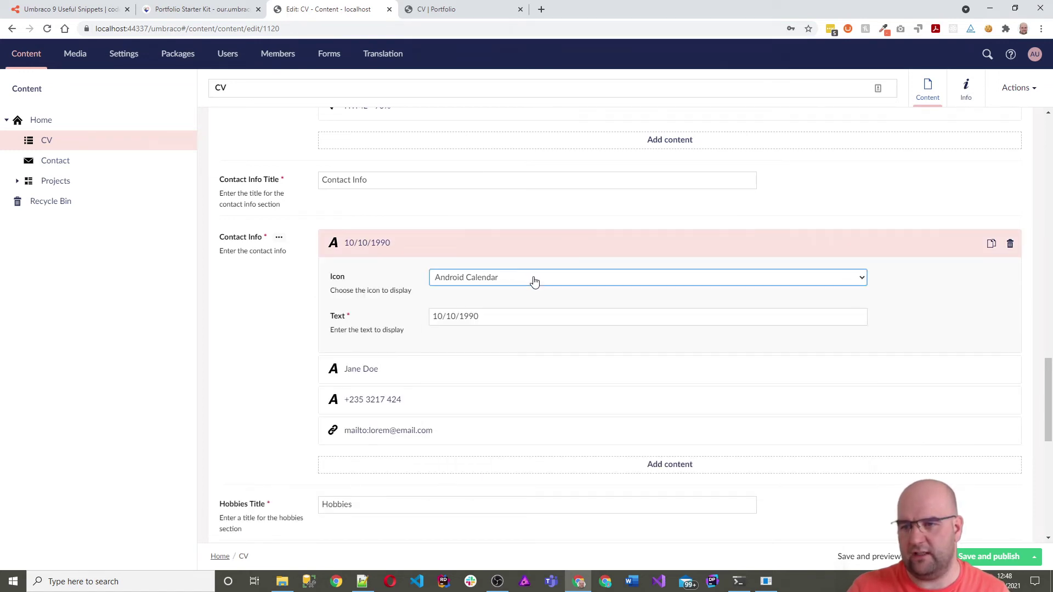
pyautogui.click(375, 435)
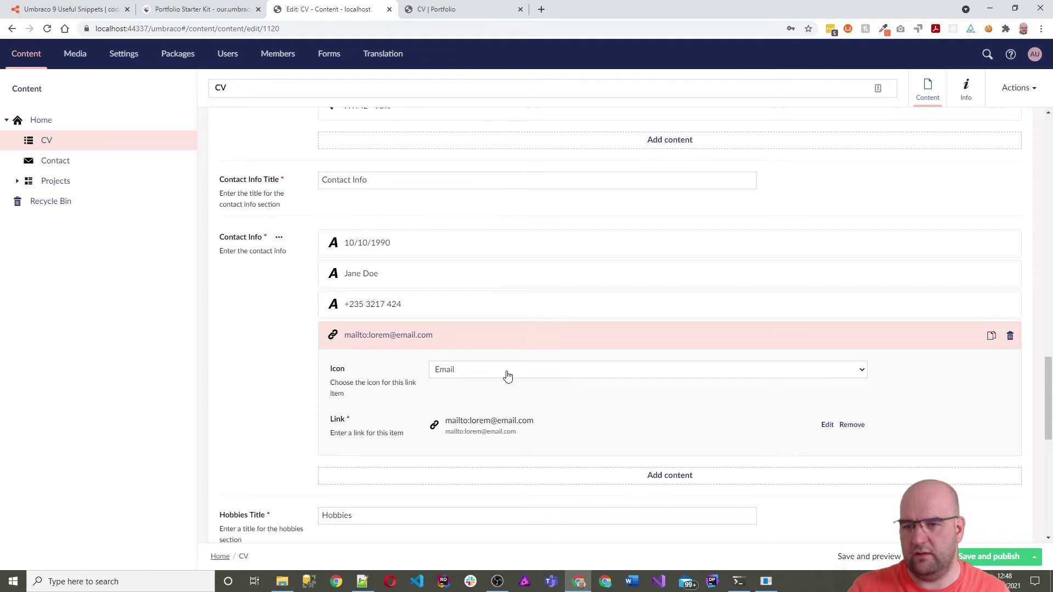
pyautogui.click(393, 311)
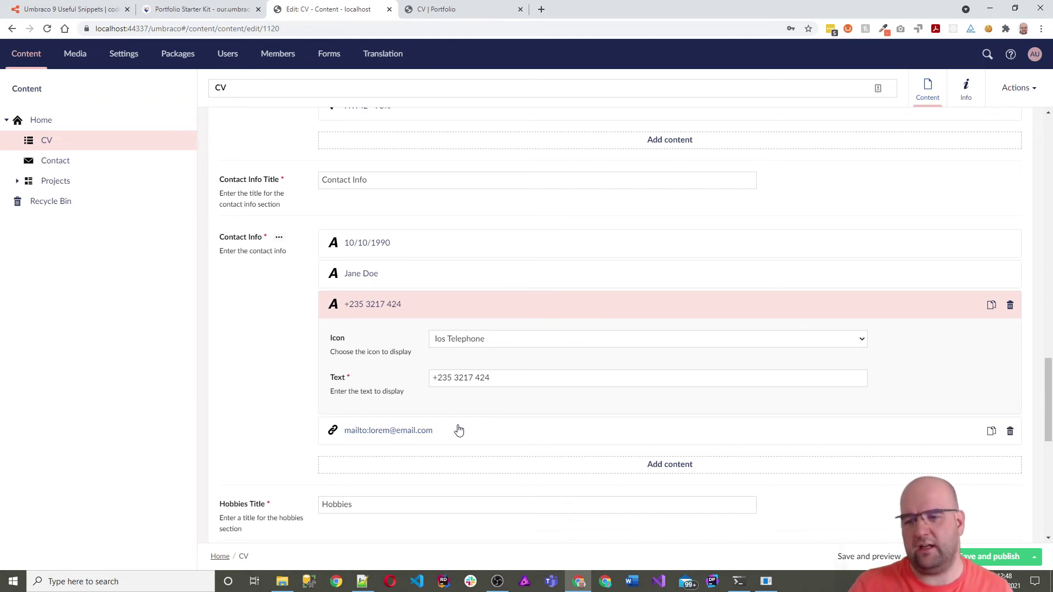
pyautogui.click(670, 465)
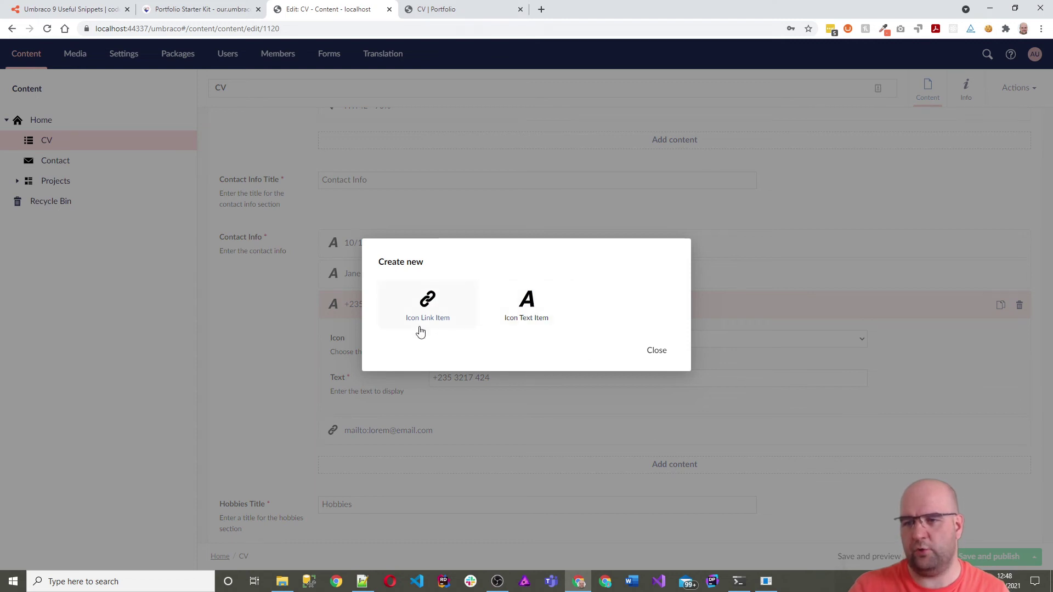
pyautogui.click(654, 352)
# Open the Contact page, discarding the unsaved CV changes
pyautogui.scroll(-5, 592, 291)
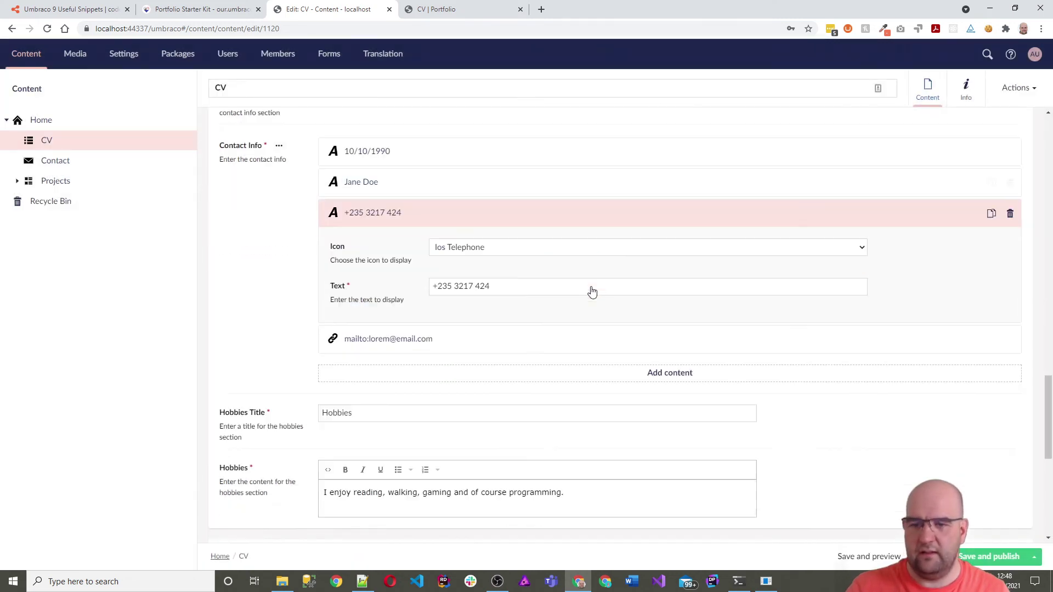
pyautogui.scroll(-3, 514, 296)
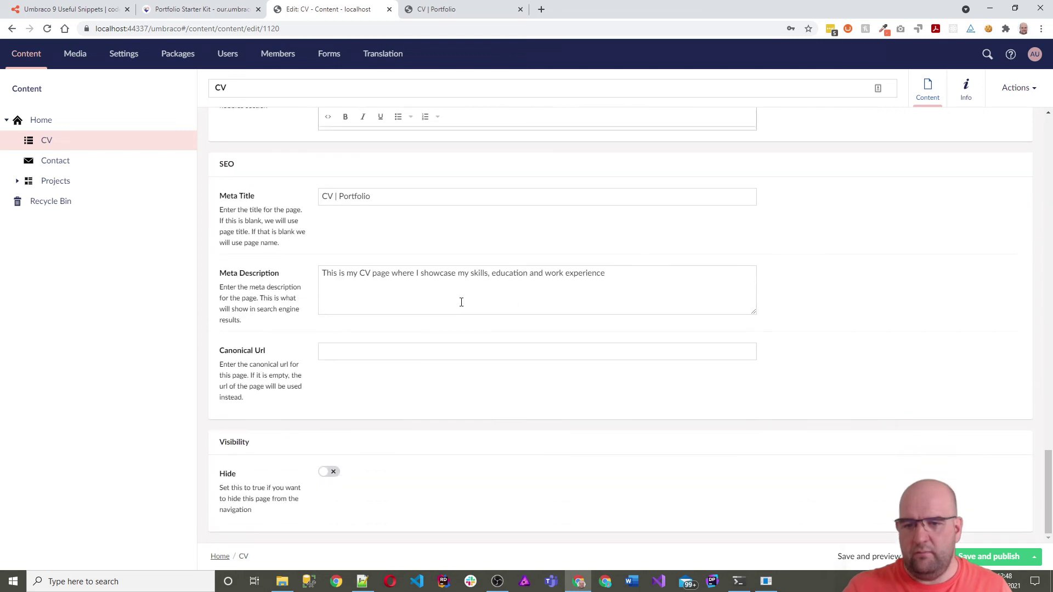
pyautogui.click(79, 161)
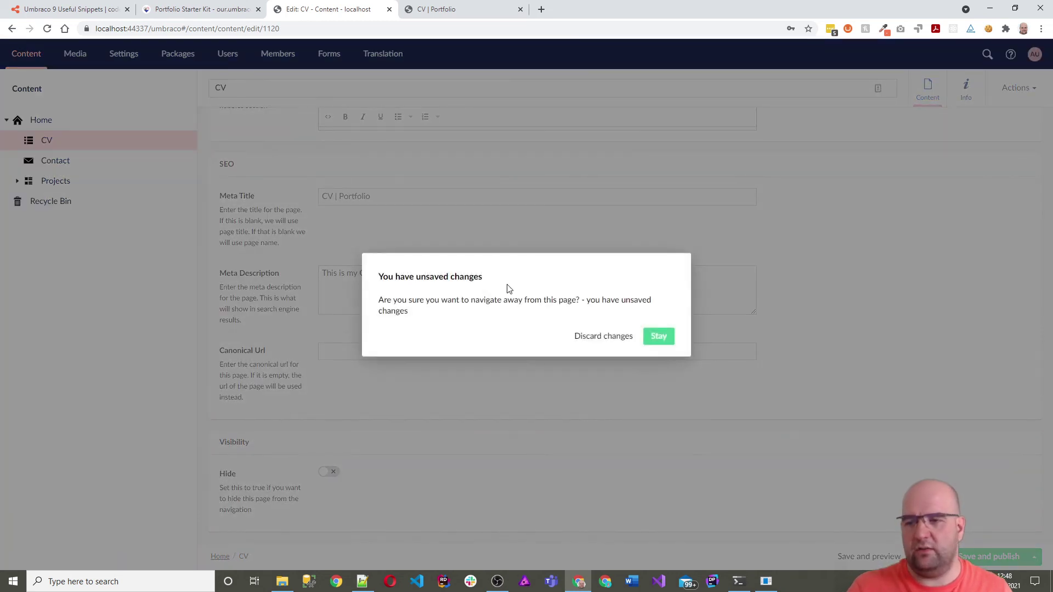
pyautogui.click(595, 340)
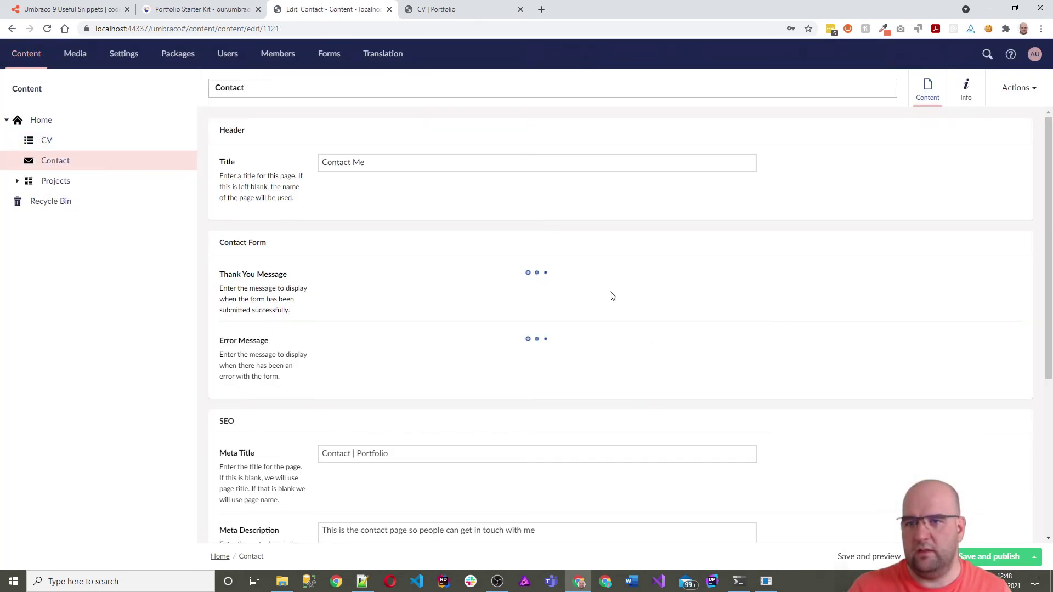
# Open the Projects page and expand it to show its project pages
pyautogui.scroll(-2, 624, 320)
pyautogui.scroll(2, 636, 159)
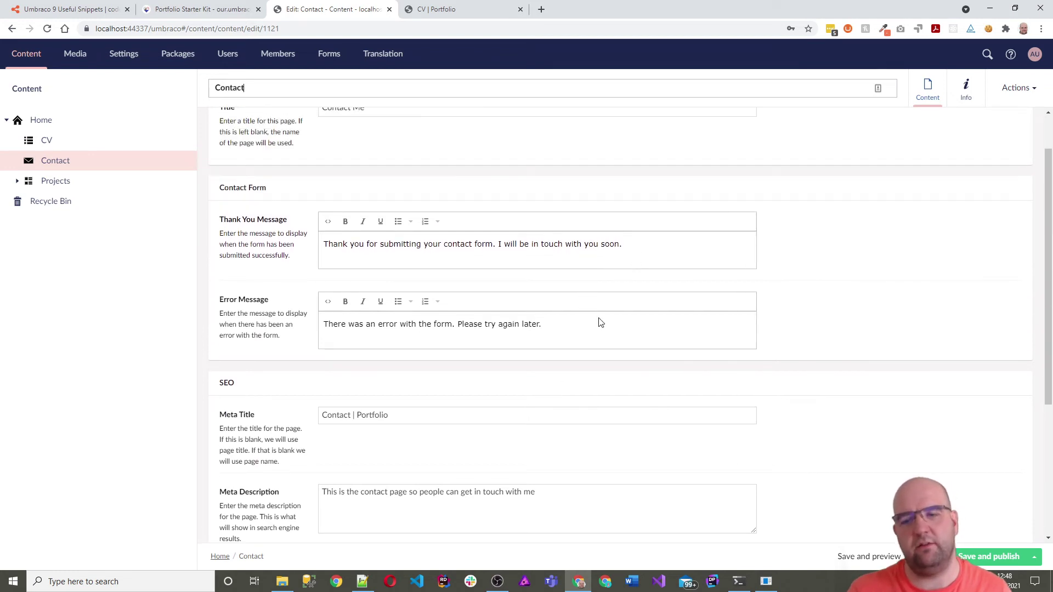
pyautogui.scroll(-4, 599, 323)
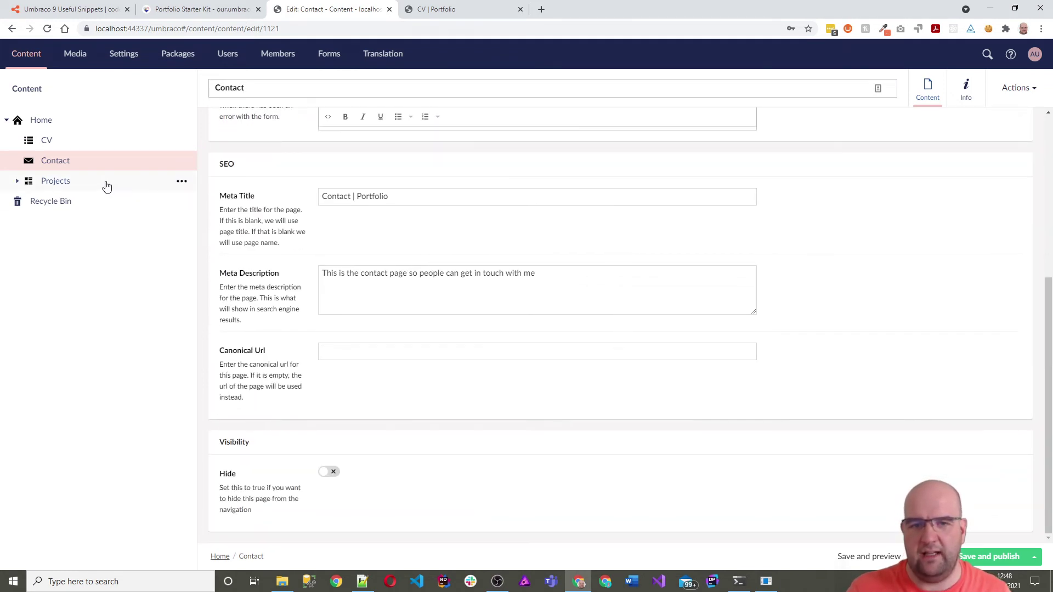
pyautogui.click(55, 181)
pyautogui.scroll(-1, 317, 216)
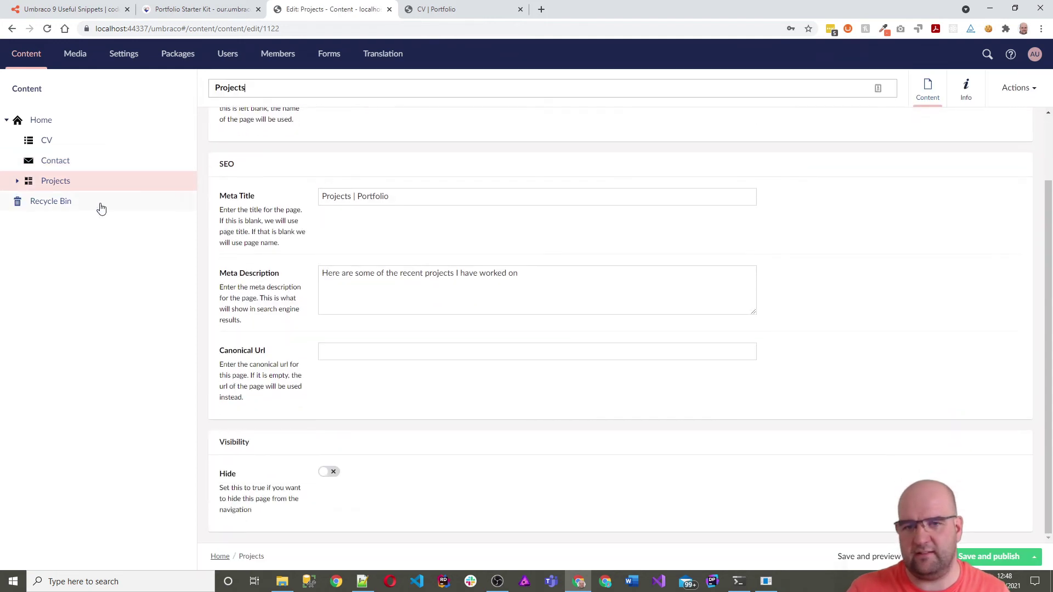
pyautogui.click(17, 181)
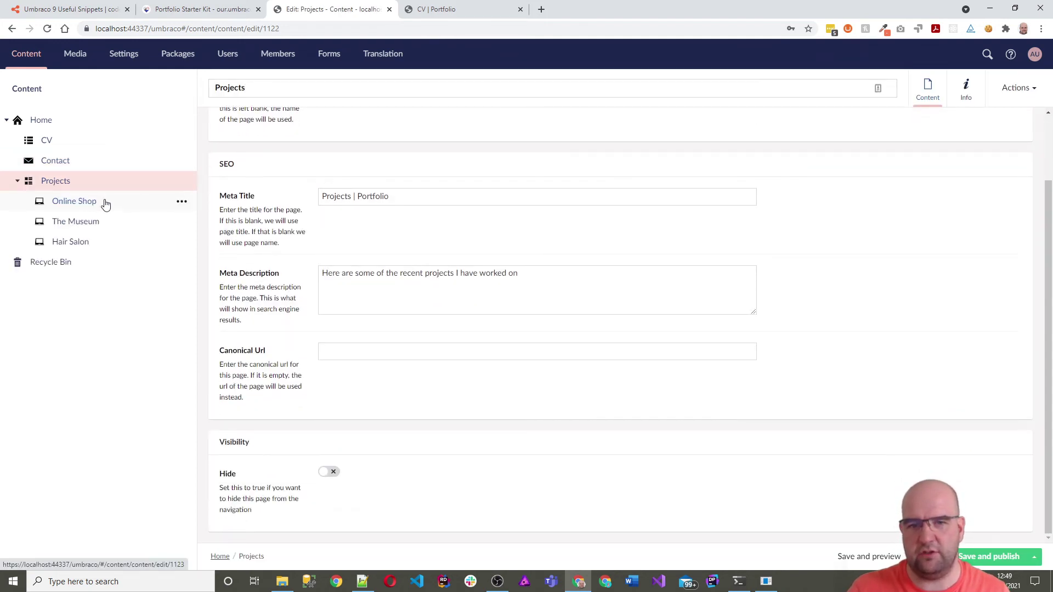
# Open the Online Shop project and place the cursor in its description's last paragraph
pyautogui.click(74, 201)
pyautogui.scroll(-2, 524, 279)
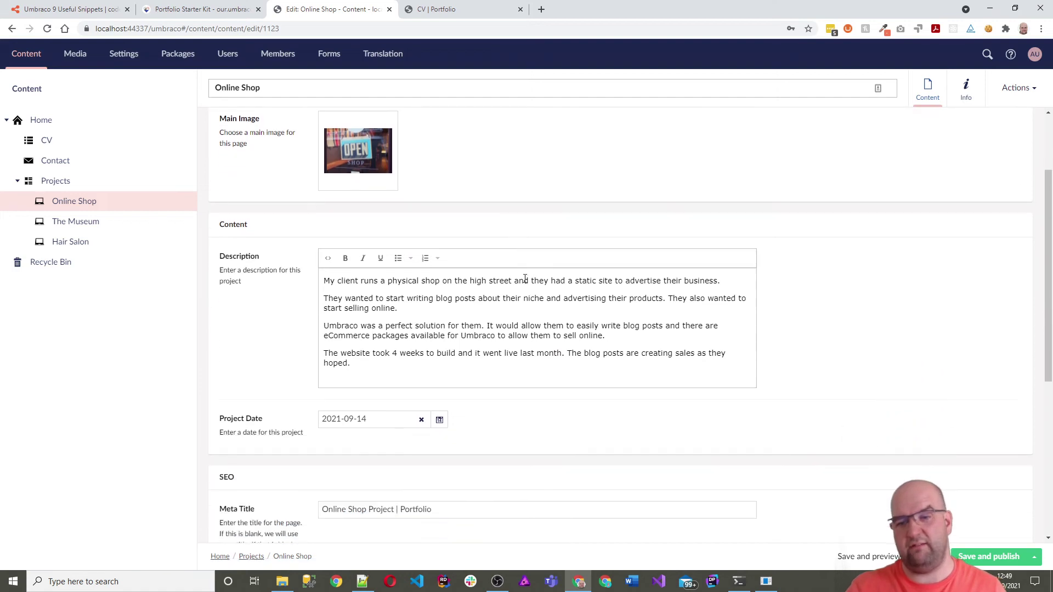
pyautogui.scroll(-3, 559, 287)
pyautogui.scroll(4, 663, 298)
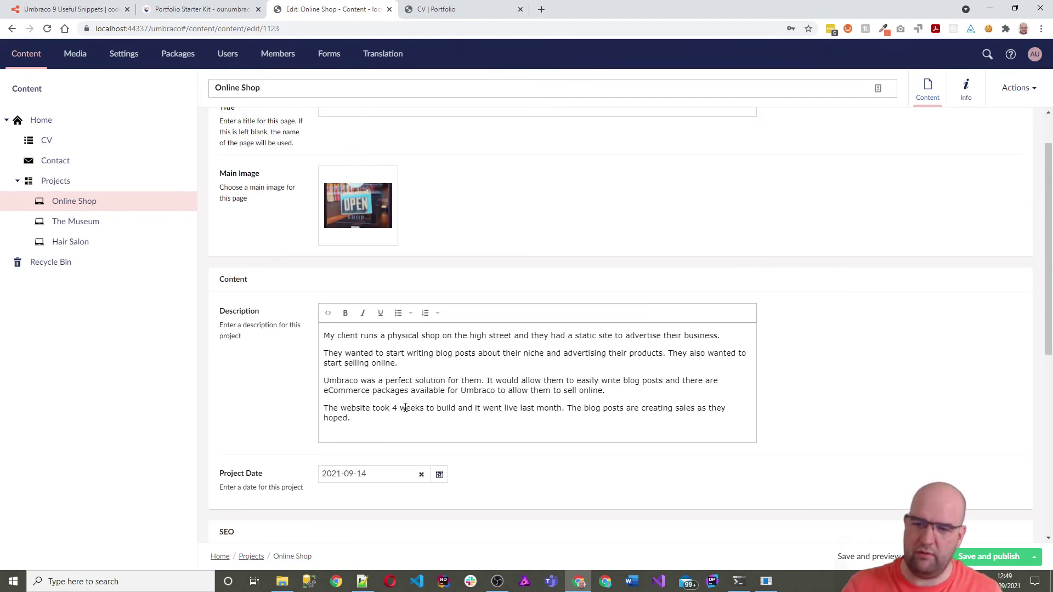
pyautogui.click(398, 408)
pyautogui.click(446, 9)
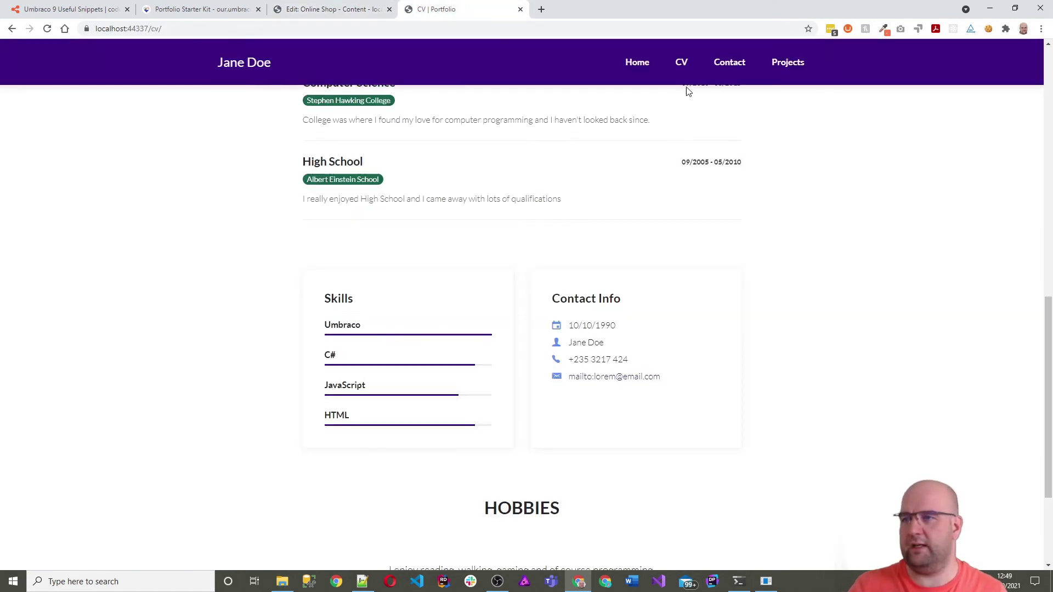
# Browse the site's Projects gallery and The Museum project page, then return to the home page
pyautogui.click(788, 65)
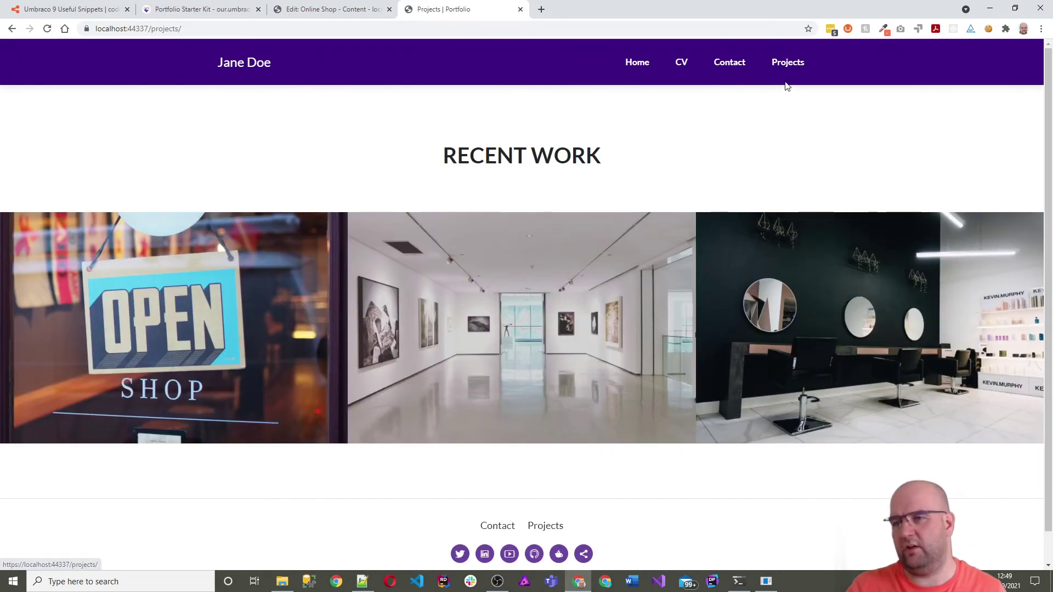
pyautogui.scroll(-1, 711, 228)
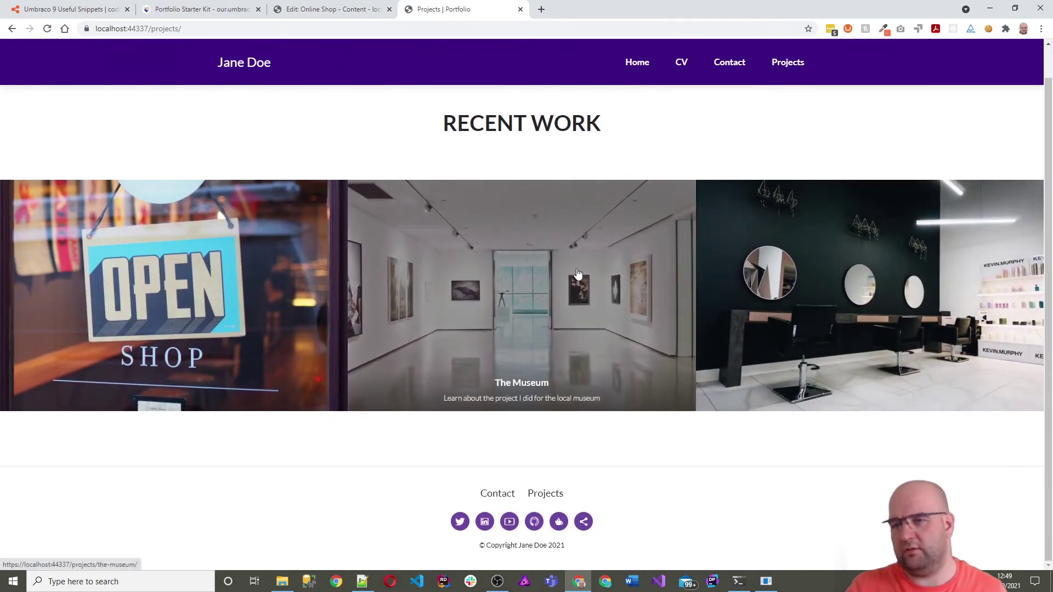
pyautogui.click(616, 277)
pyautogui.scroll(-6, 689, 332)
pyautogui.scroll(6, 690, 333)
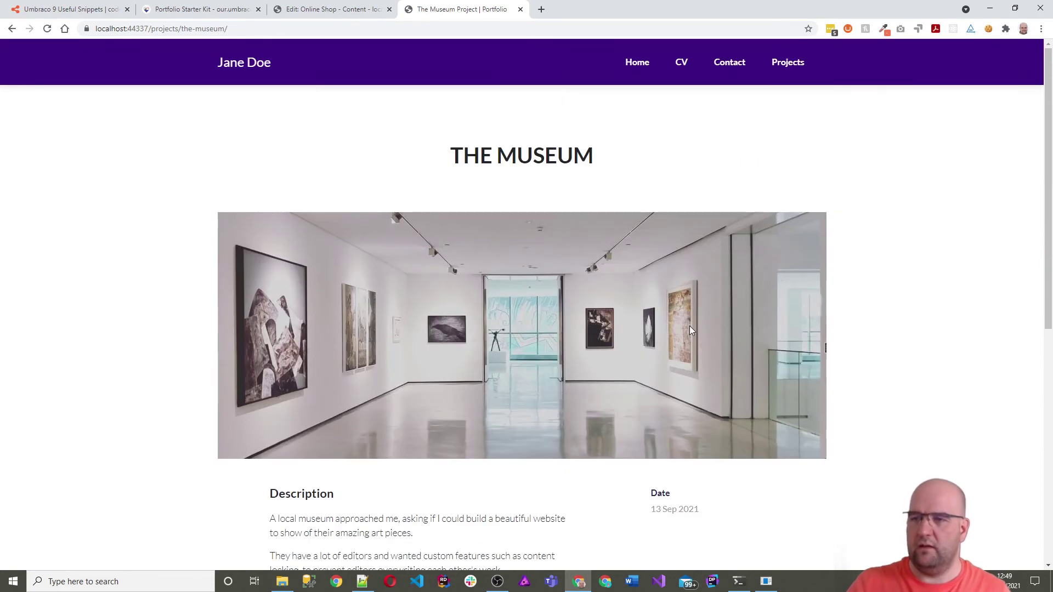
pyautogui.click(256, 66)
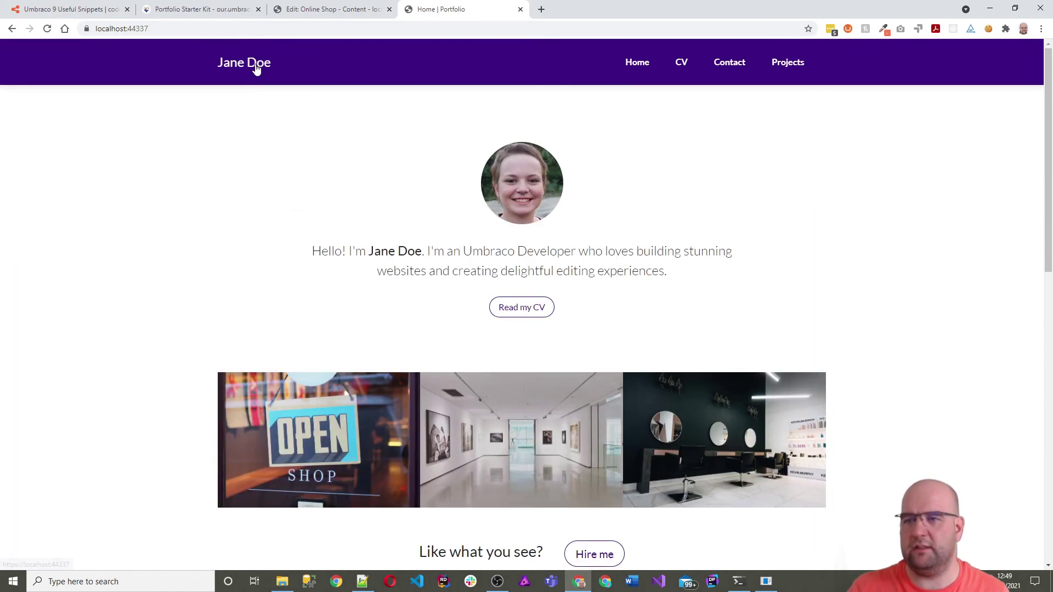
pyautogui.click(63, 12)
# Select the dotnet run command line and scroll through the Umbraco 9 snippets
pyautogui.moveTo(448, 366); pyautogui.dragTo(252, 223)
pyautogui.scroll(15, 356, 234)
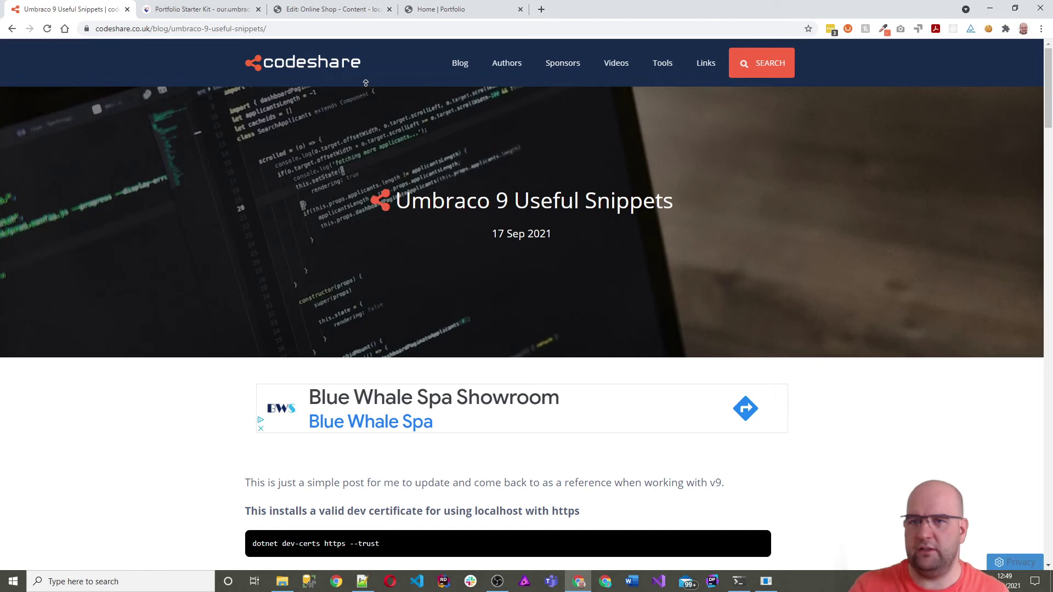
pyautogui.scroll(-4, 901, 248)
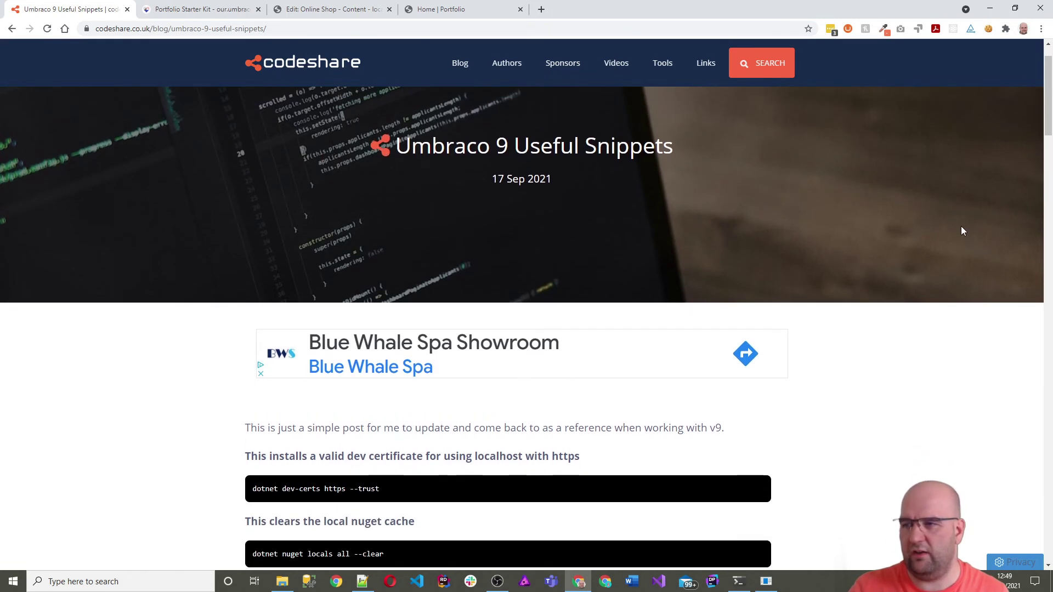
pyautogui.scroll(-2, 901, 248)
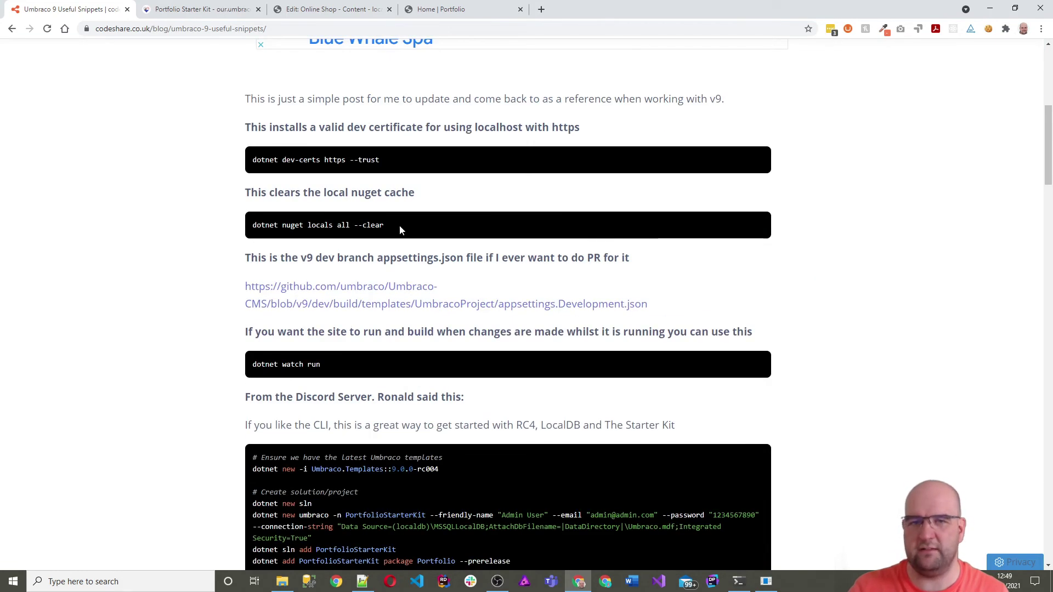
pyautogui.scroll(-5, 433, 288)
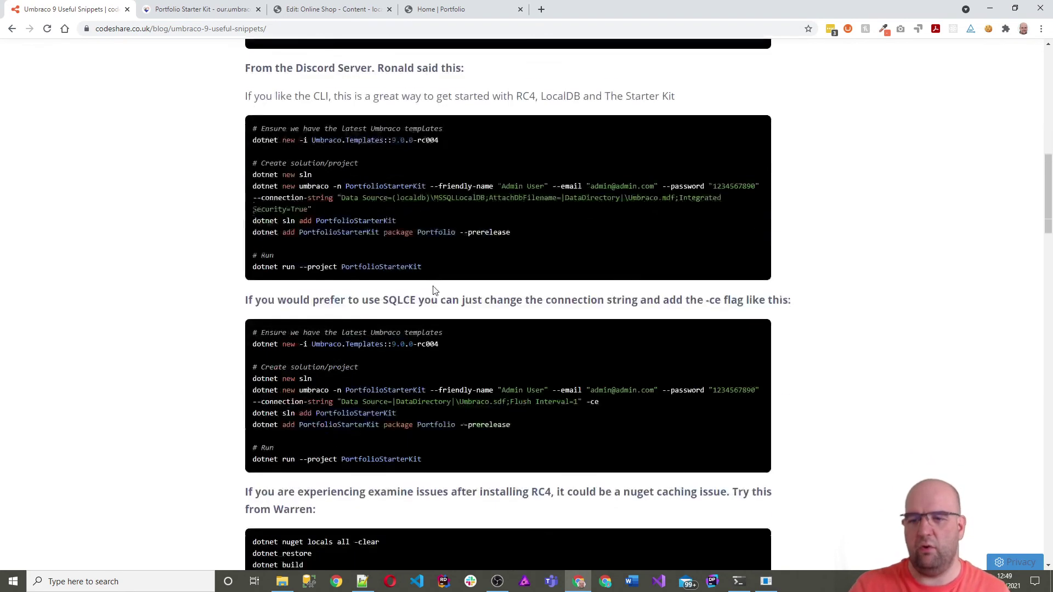
pyautogui.scroll(-5, 433, 290)
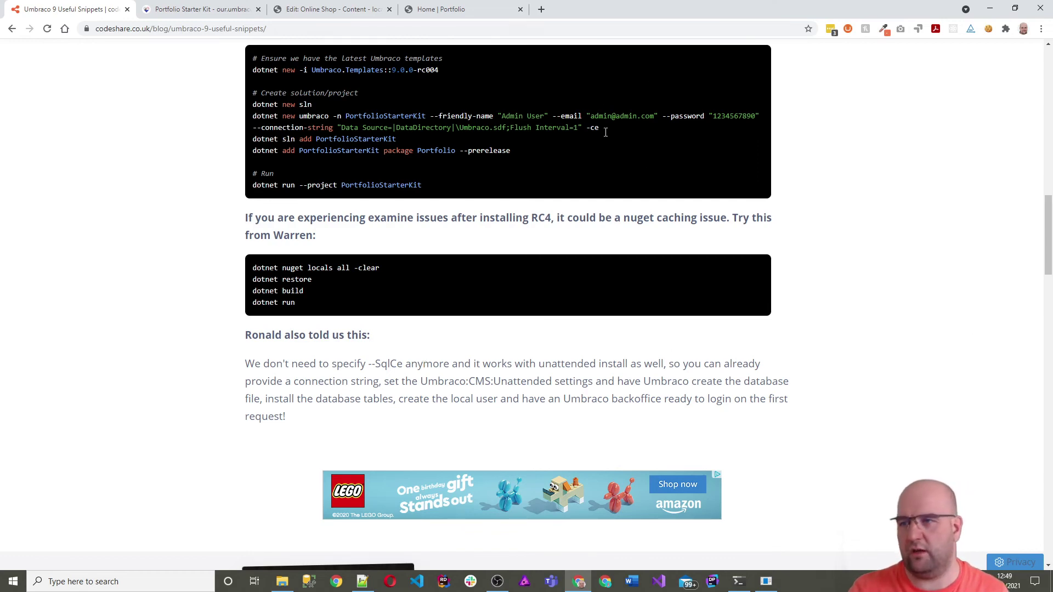
pyautogui.scroll(20, 605, 132)
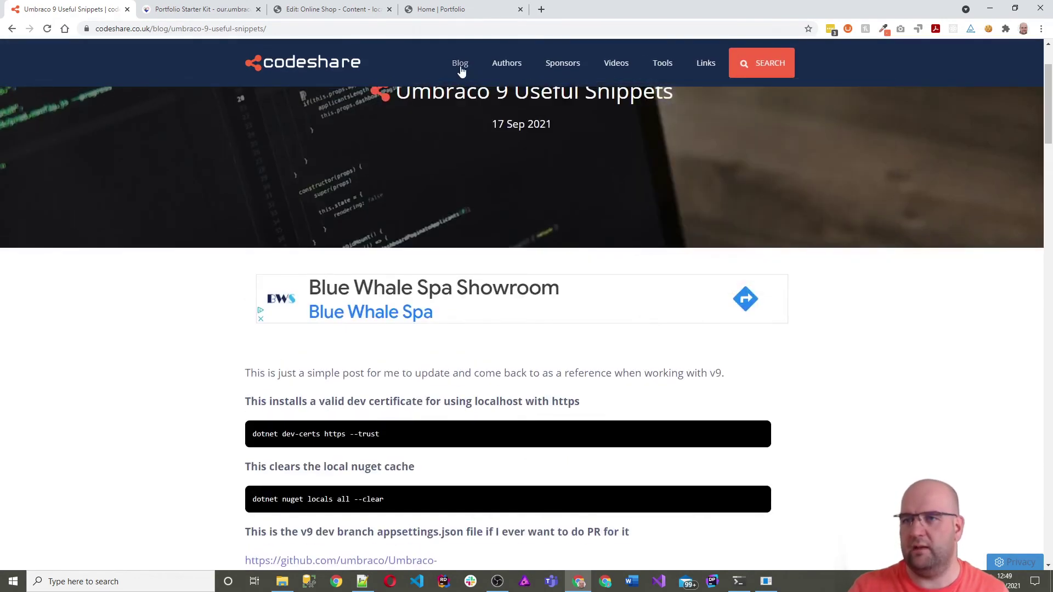
# Reopen the Umbraco 9 Useful Snippets post from the codeshare blog list
pyautogui.click(461, 69)
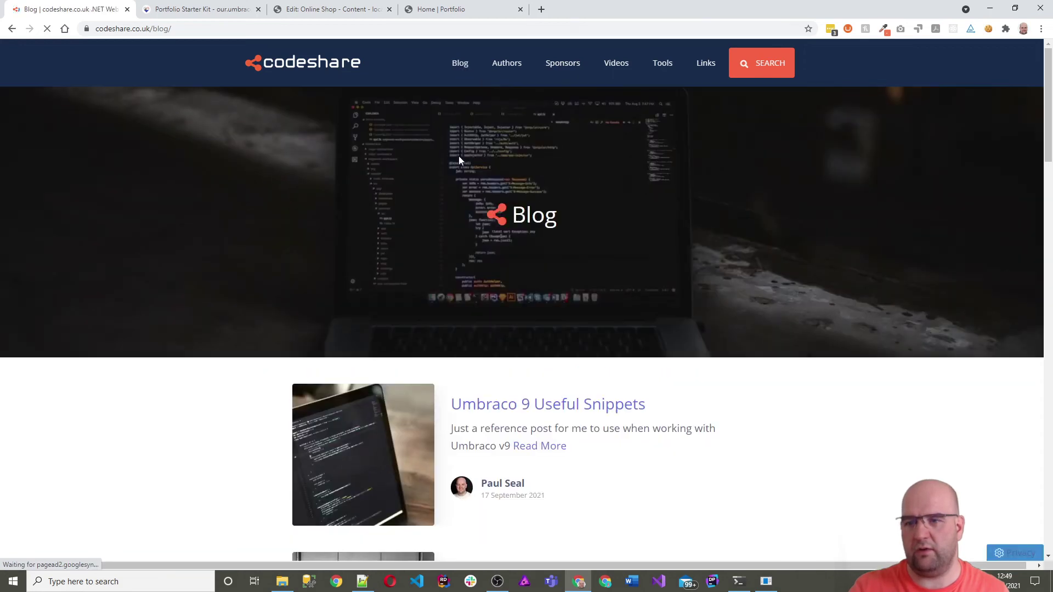
pyautogui.scroll(-5, 561, 192)
pyautogui.click(574, 133)
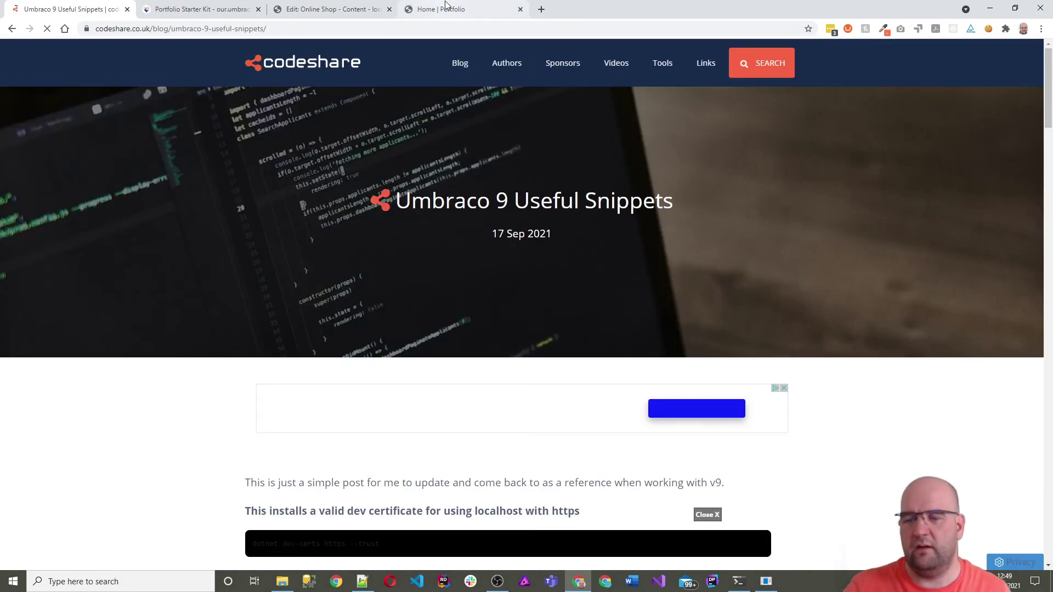
pyautogui.click(332, 9)
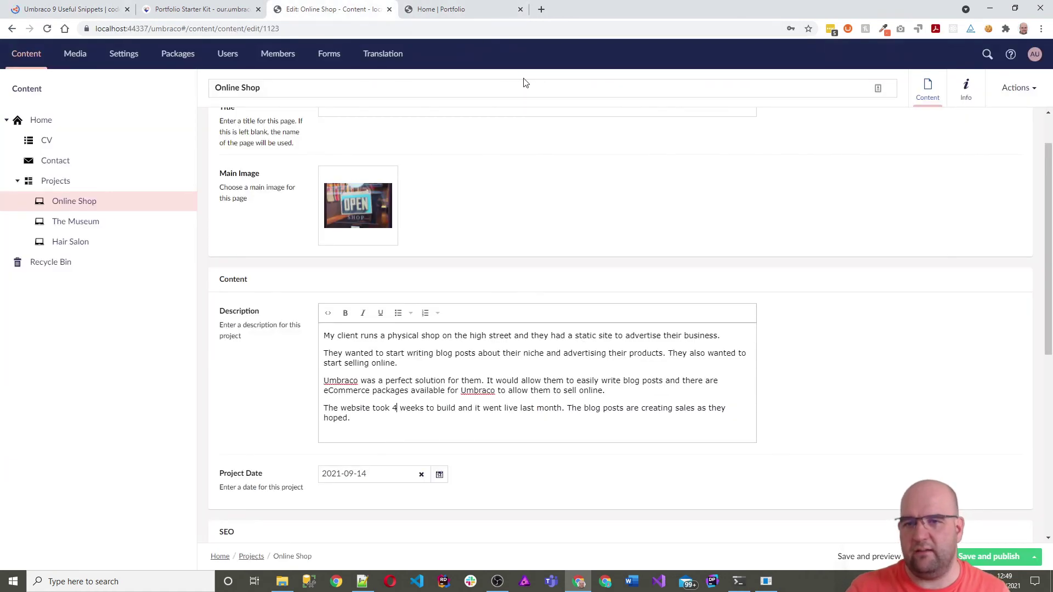
# Open the Home node showing its site name, avatar and About Me text
pyautogui.click(40, 121)
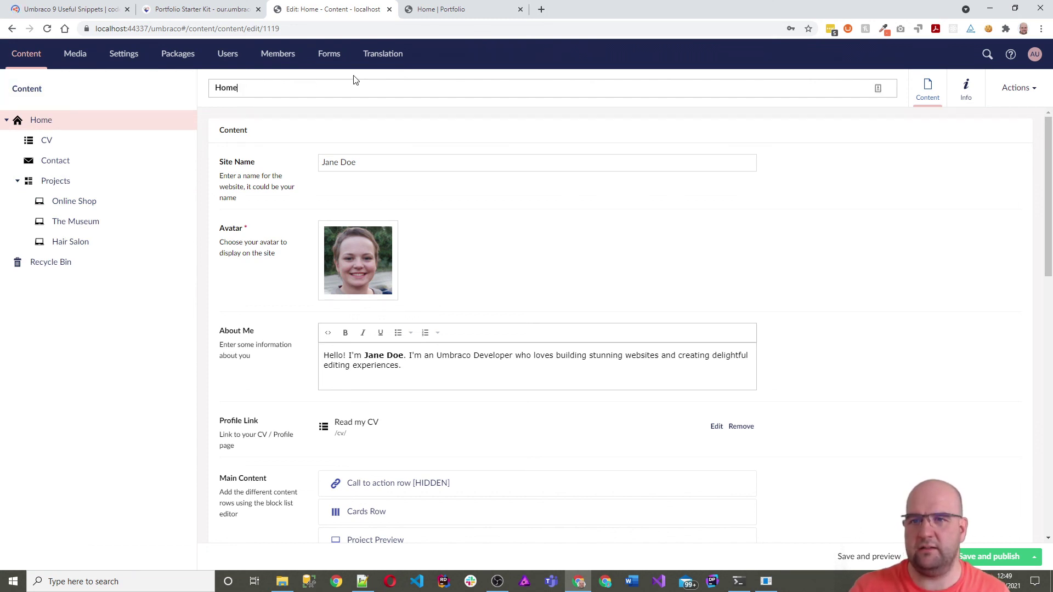
pyautogui.click(540, 10)
pyautogui.write('cod')
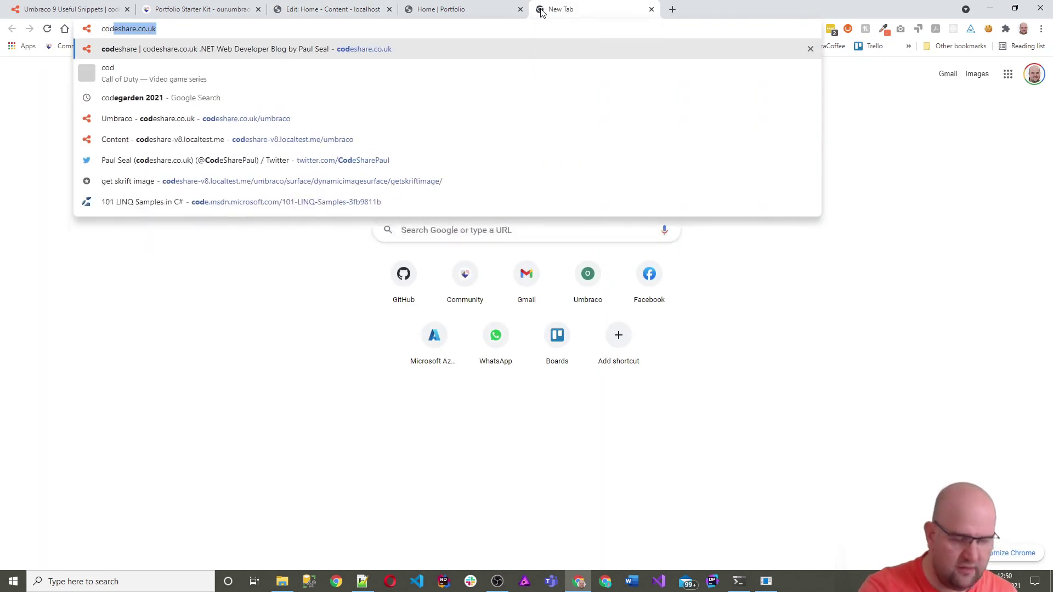
pyautogui.press('BackSpace')
pyautogui.press('BackSpace')
pyautogui.press('BackSpace')
pyautogui.write('ode')
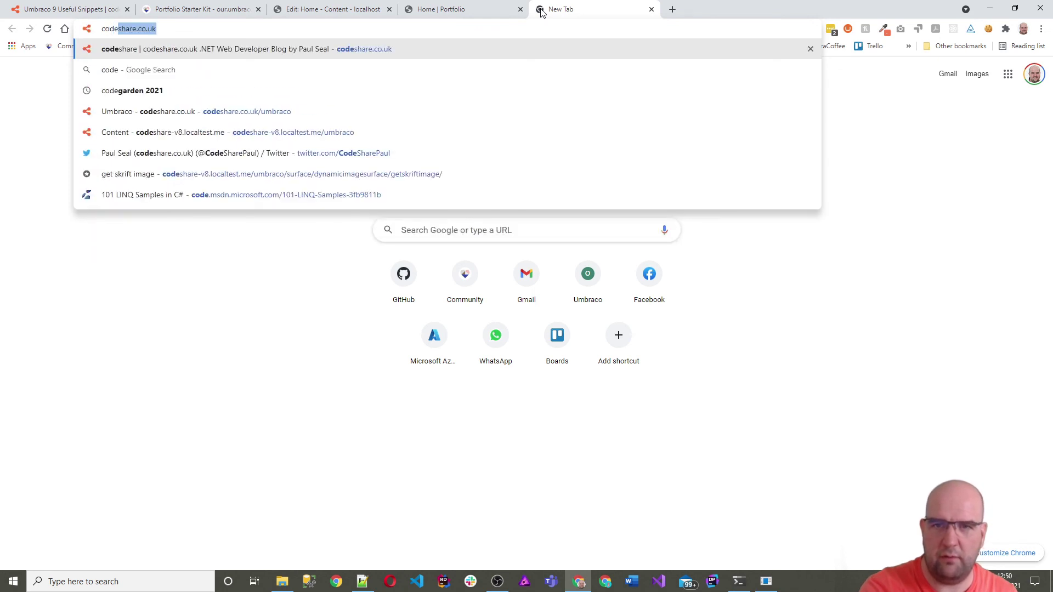
pyautogui.press('Right')
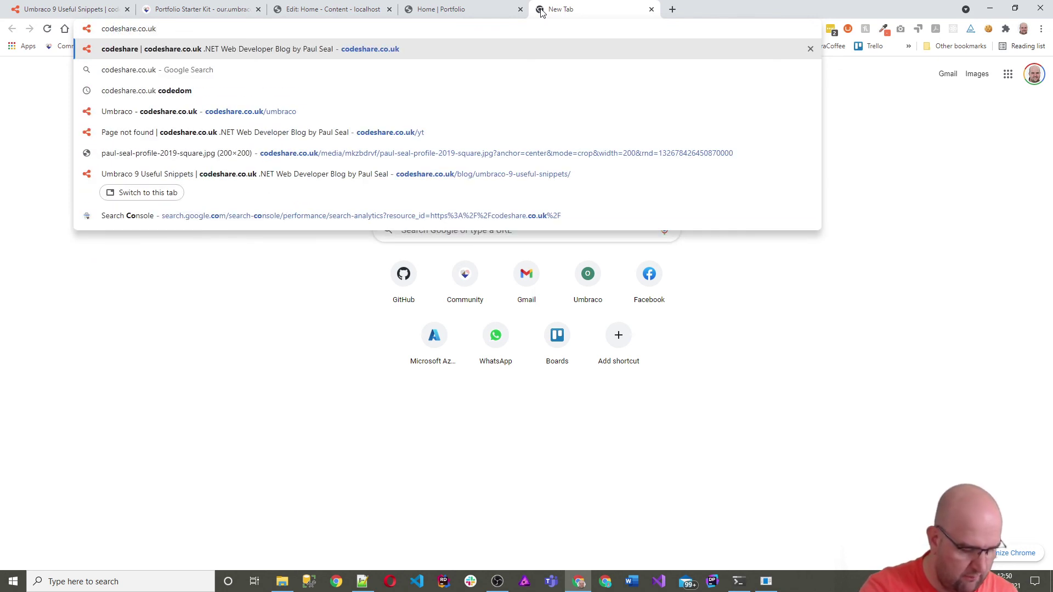
pyautogui.write('/coffee')
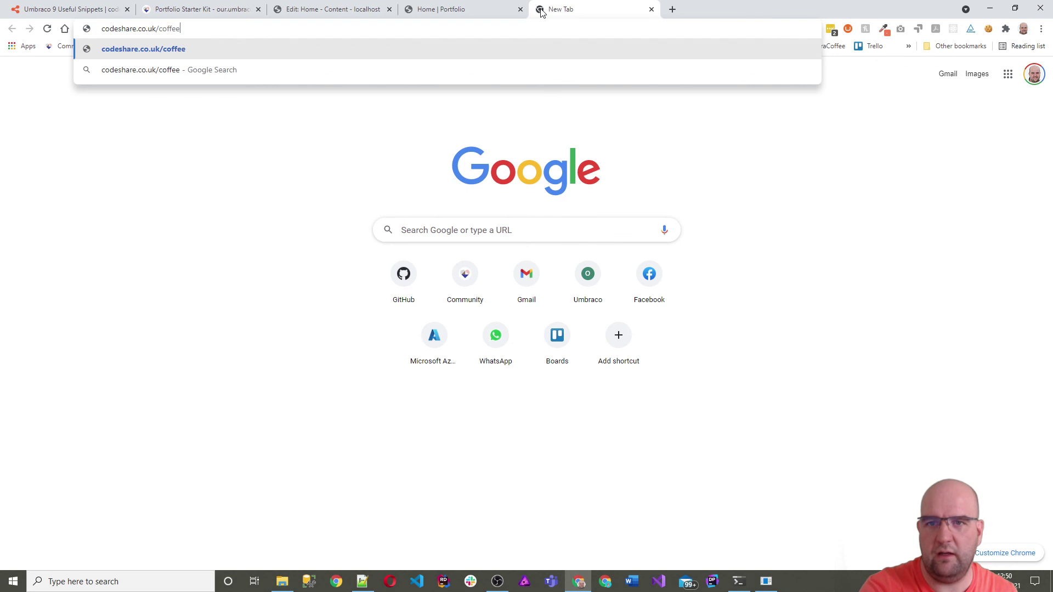
pyautogui.press('Return')
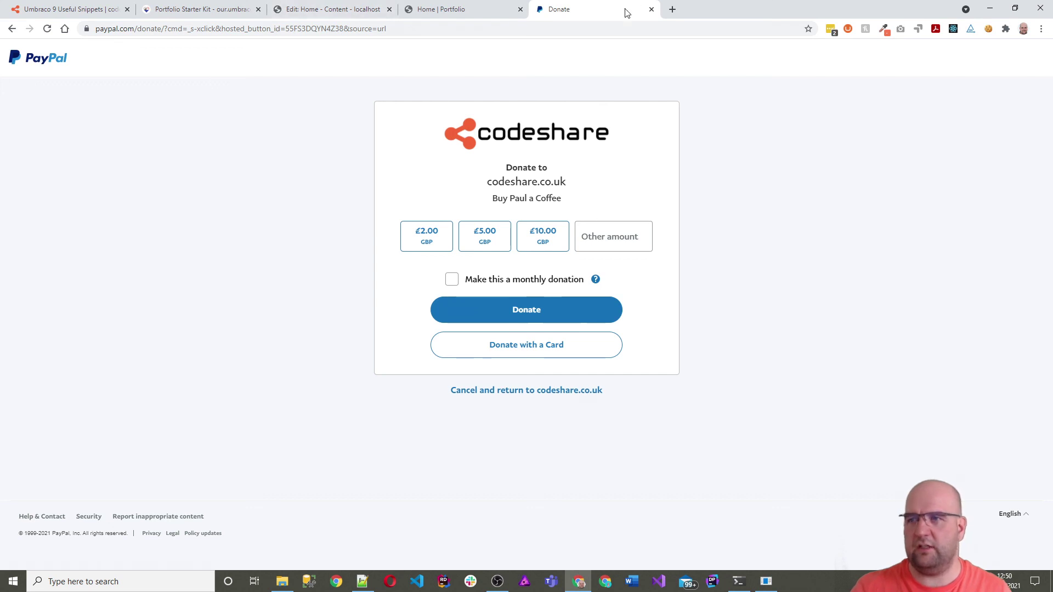
pyautogui.hotkey('ctrl', 'w')
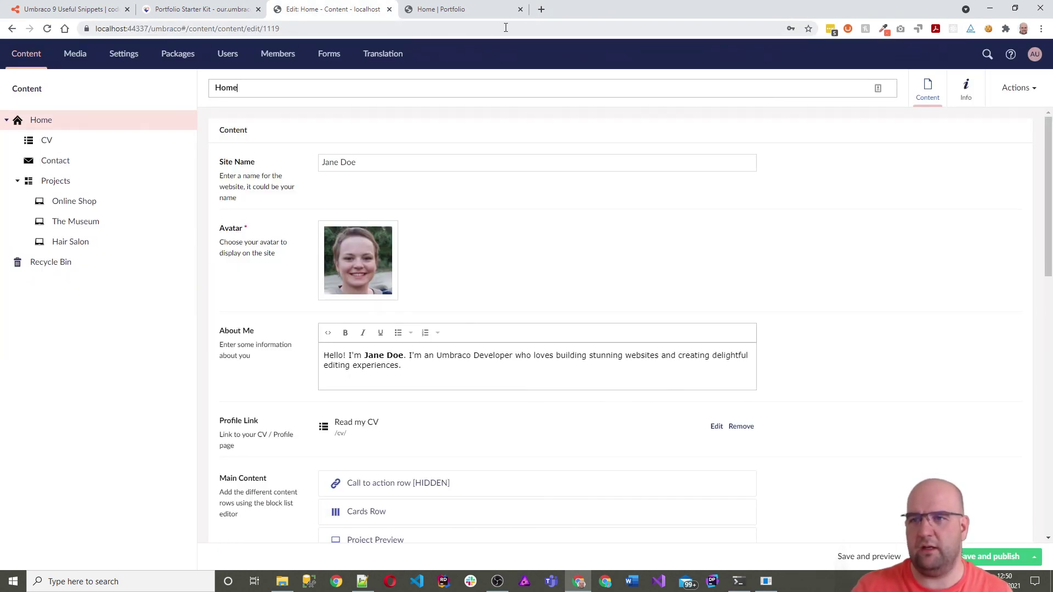
pyautogui.click(478, 11)
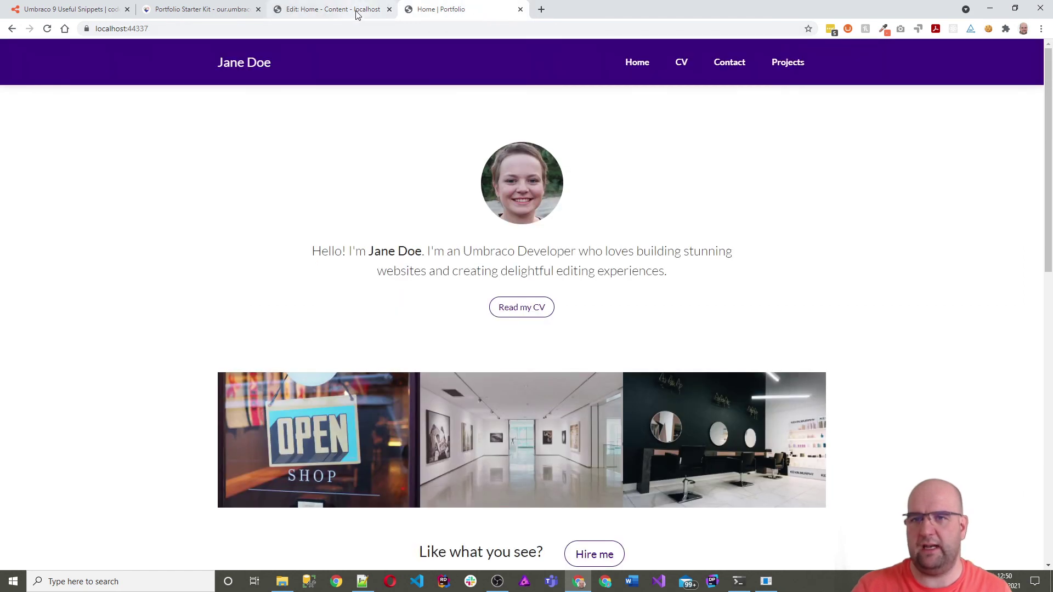
pyautogui.click(197, 15)
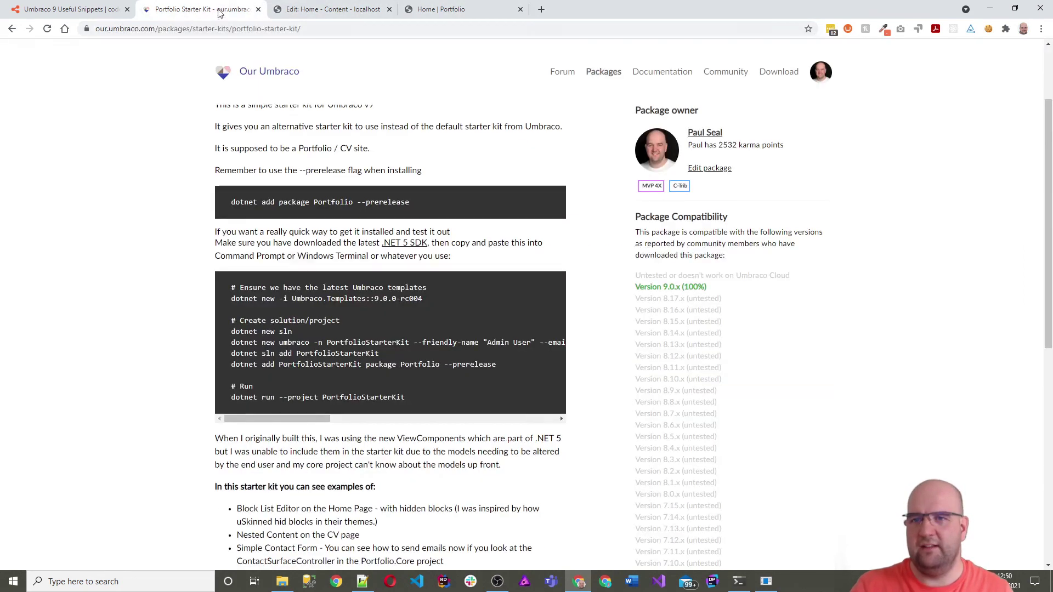
pyautogui.click(307, 9)
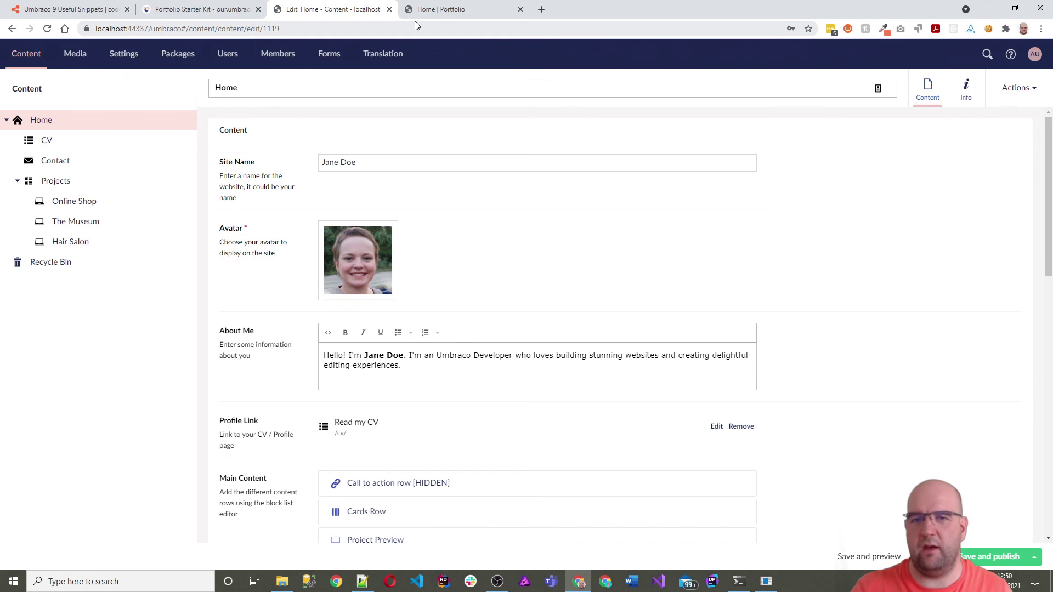